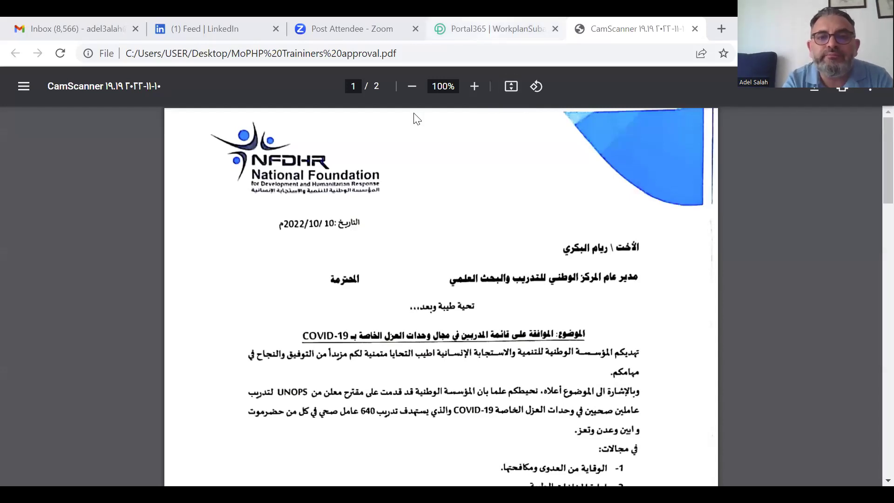
Switch from the PDF approval letter back to Portal365 and close the Coordination with MoPHP sub-activity details.
key(ctrl+shift+Tab)
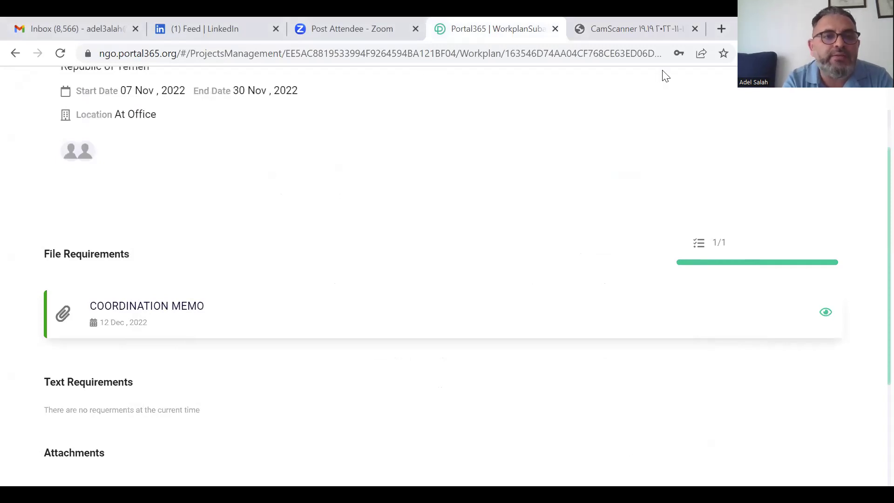
scroll(425, 176, up, 3)
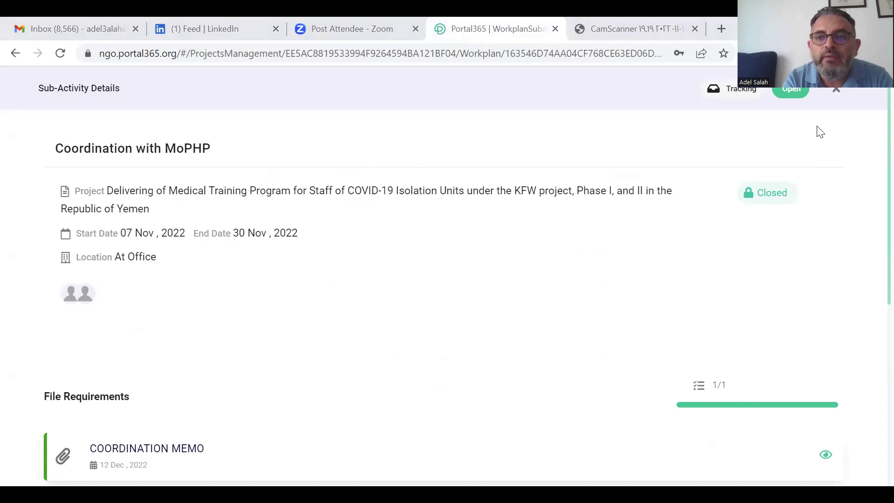
click(834, 95)
Open the project's MEAL Plan and examine the warning and the first Health indicator, # of HWs trained on IPC.
scroll(366, 200, down, 3)
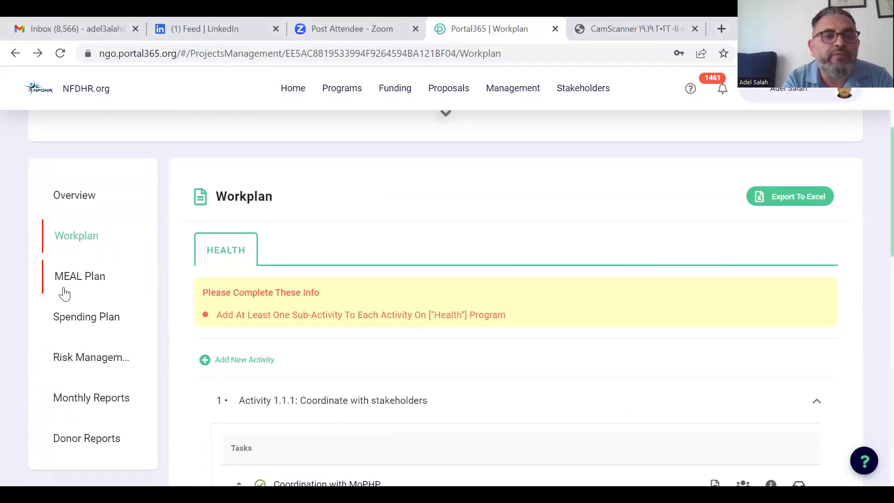
click(80, 275)
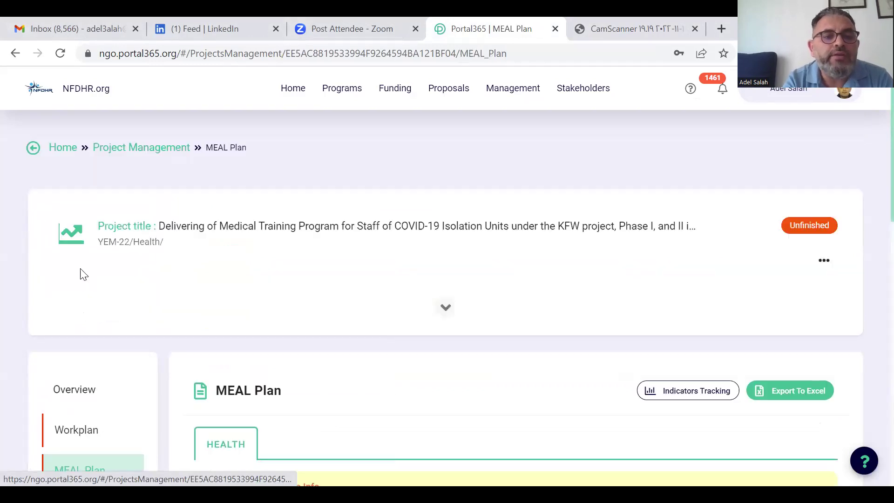
scroll(316, 308, down, 6)
scroll(317, 312, down, 3)
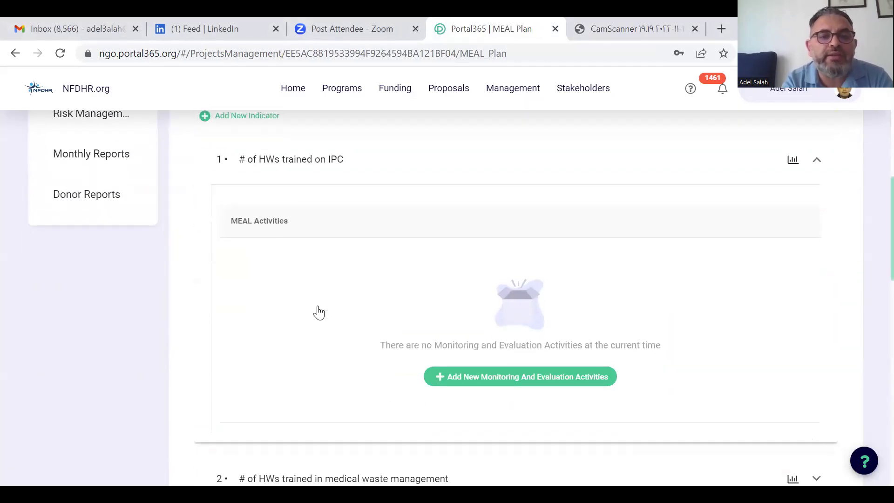
scroll(478, 224, up, 2)
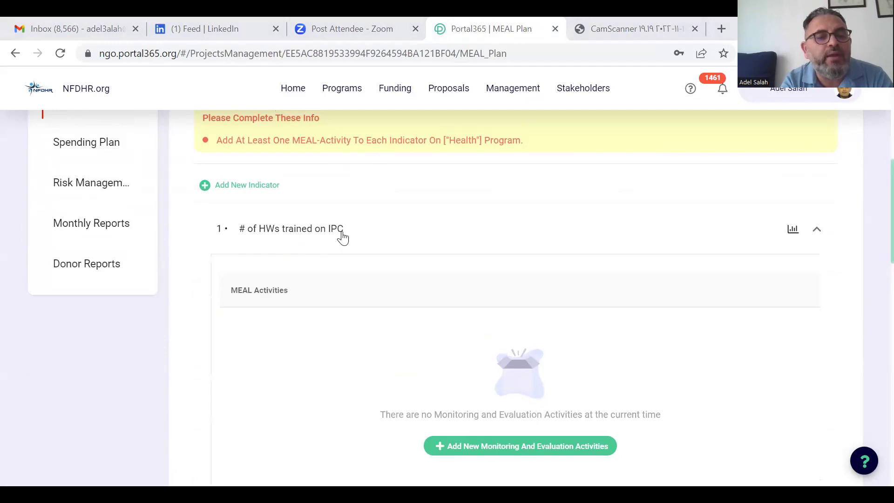
View the tracking of the # of HWs trained on IPC indicator, highlight its name and achievement percentage, and close it.
click(791, 229)
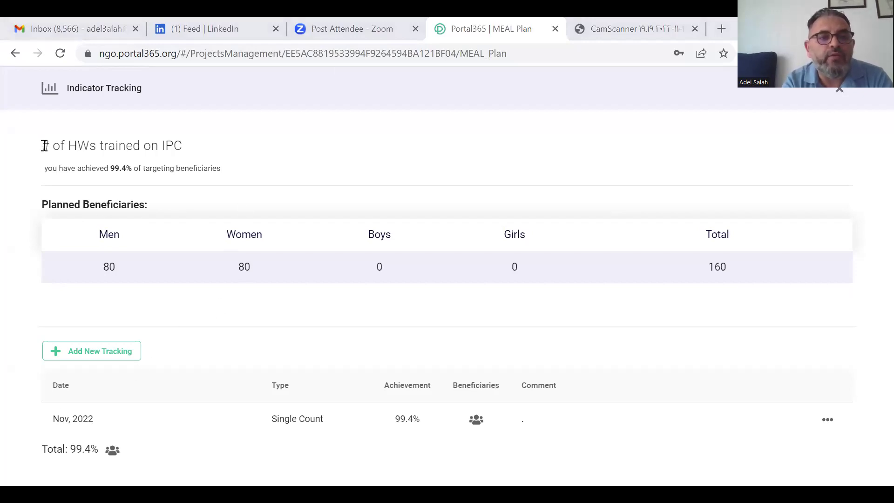
drag(44, 146, 210, 143)
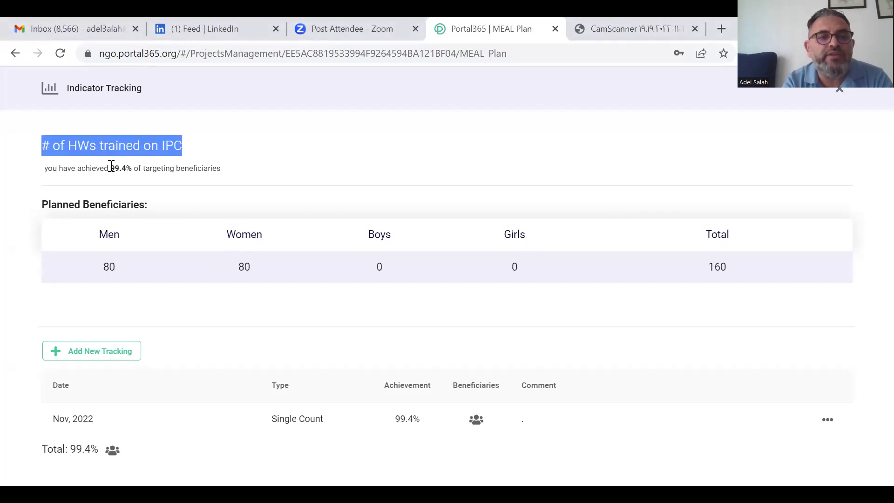
drag(111, 167, 136, 167)
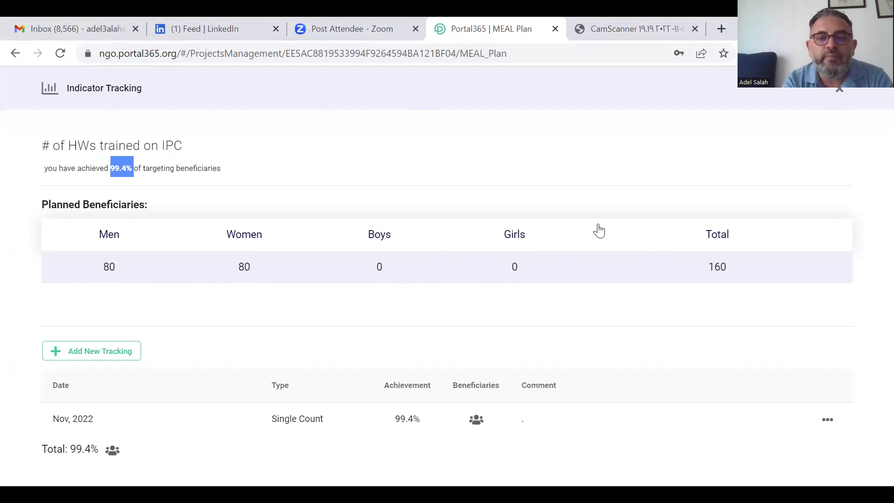
key(Escape)
View the tracking of the COVID-19 indicator on HWs provided with PPE supplies, then close it.
scroll(419, 315, down, 2)
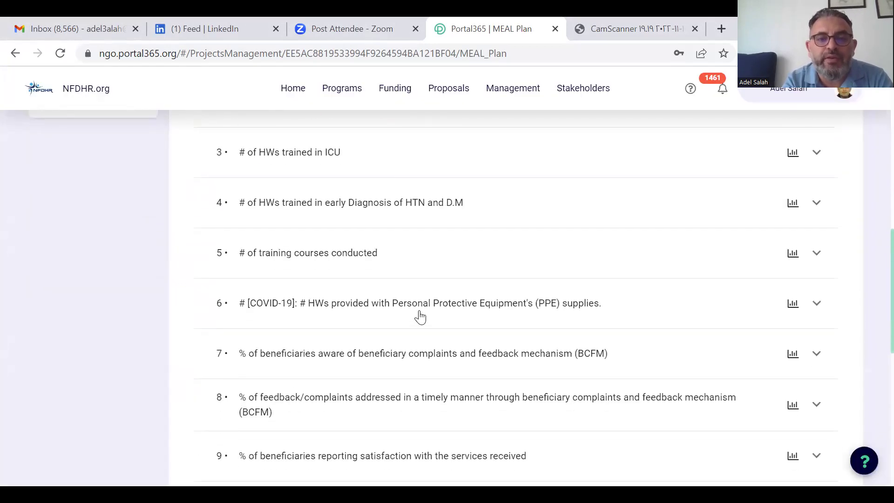
click(524, 311)
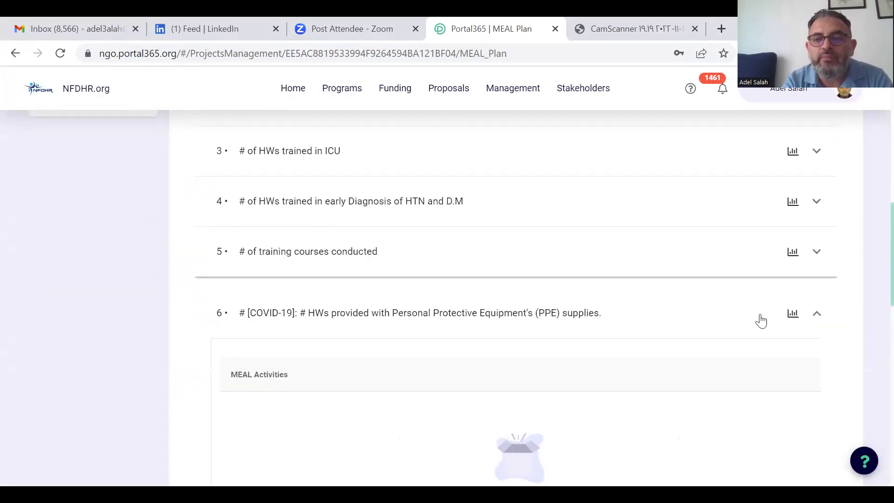
click(791, 320)
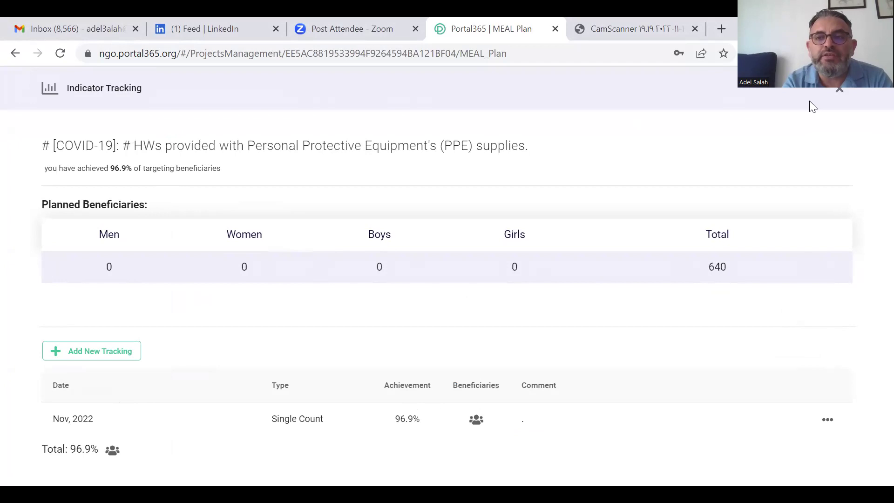
click(838, 92)
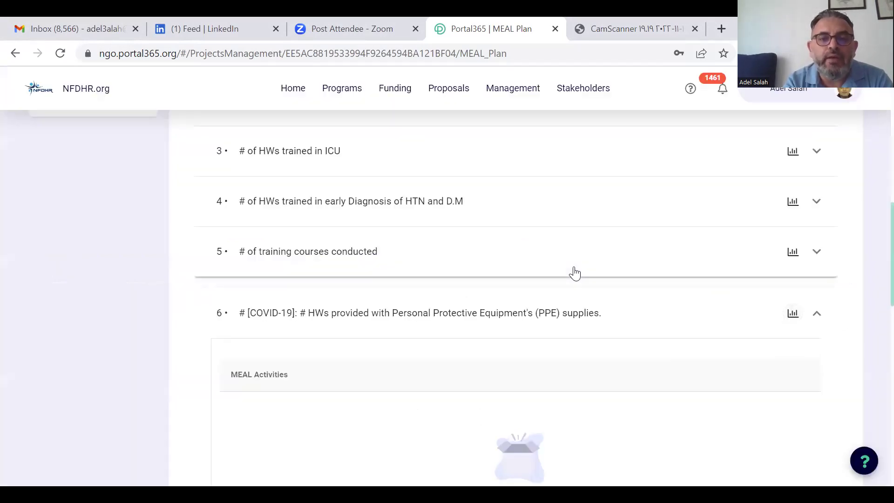
Look through the remaining indicators in the Health MEAL Plan.
click(573, 273)
click(449, 267)
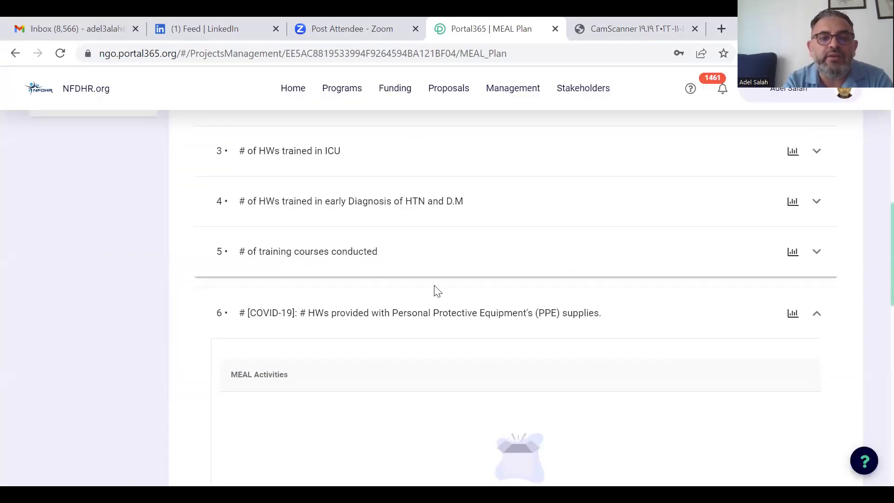
scroll(405, 385, down, 5)
scroll(405, 385, up, 3)
click(380, 198)
scroll(345, 345, down, 5)
scroll(345, 345, up, 15)
scroll(347, 344, down, 3)
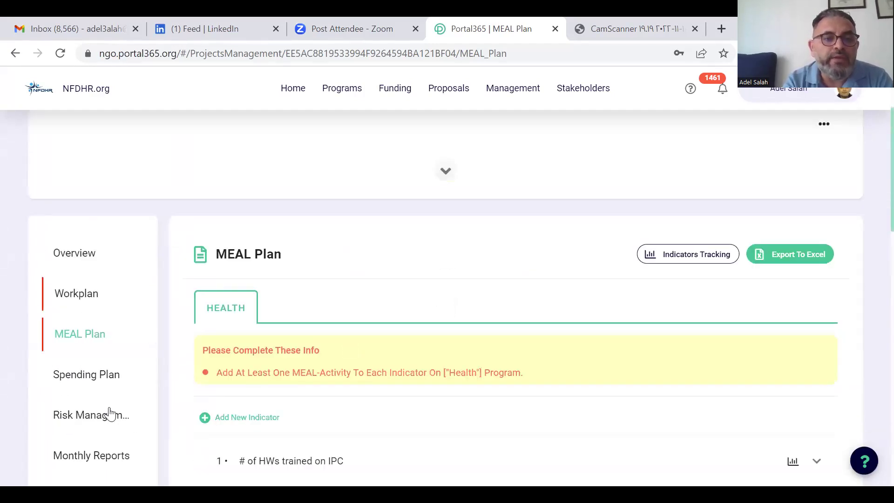
Open the Spending Plan and examine the training budget item's unit, price, quantity and Nov 2022 amount.
click(89, 382)
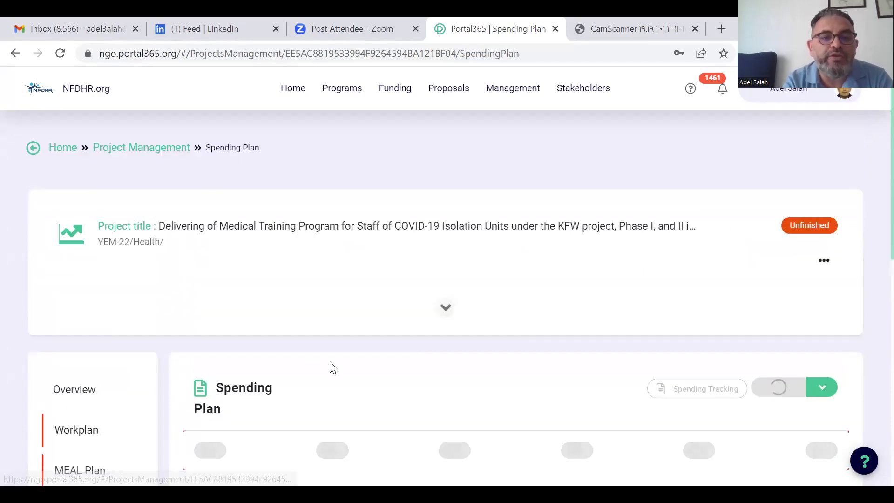
scroll(329, 363, down, 4)
scroll(329, 361, up, 1)
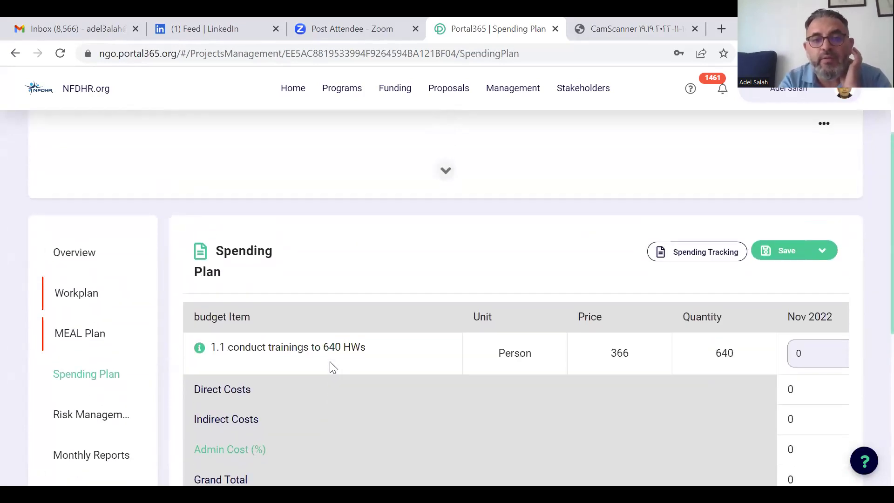
scroll(329, 361, down, 2)
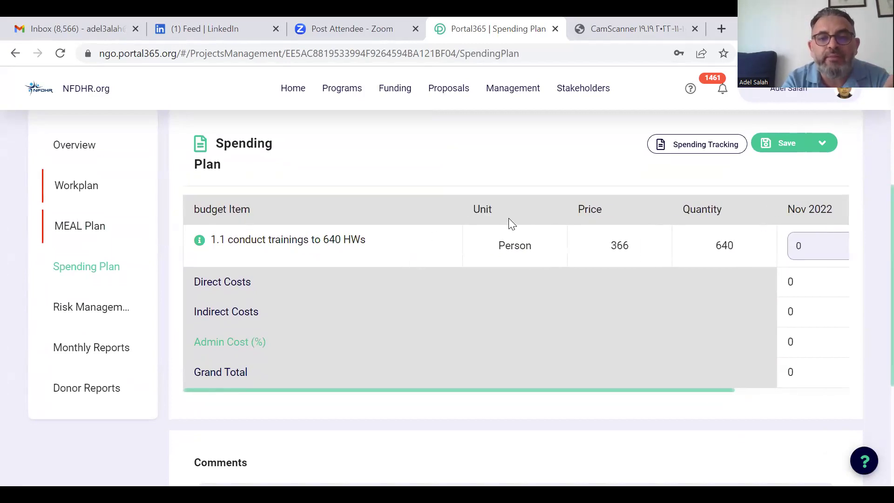
scroll(576, 228, right, 3)
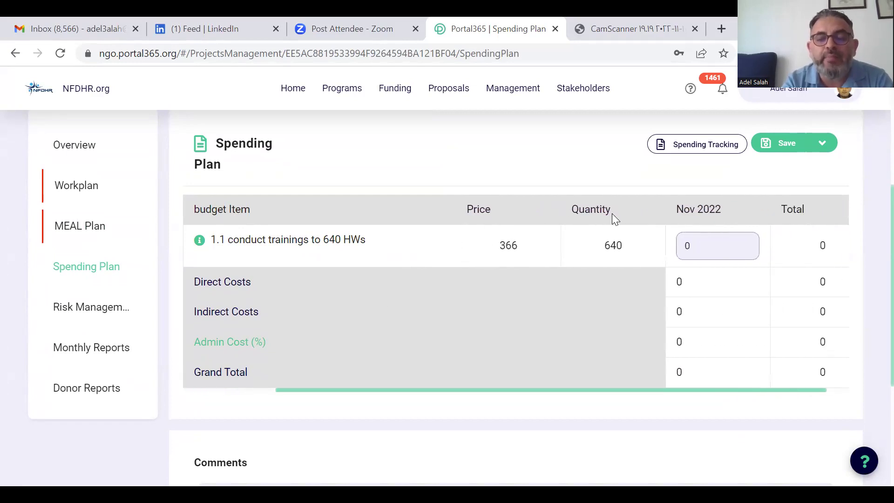
scroll(612, 214, right, 1)
click(674, 251)
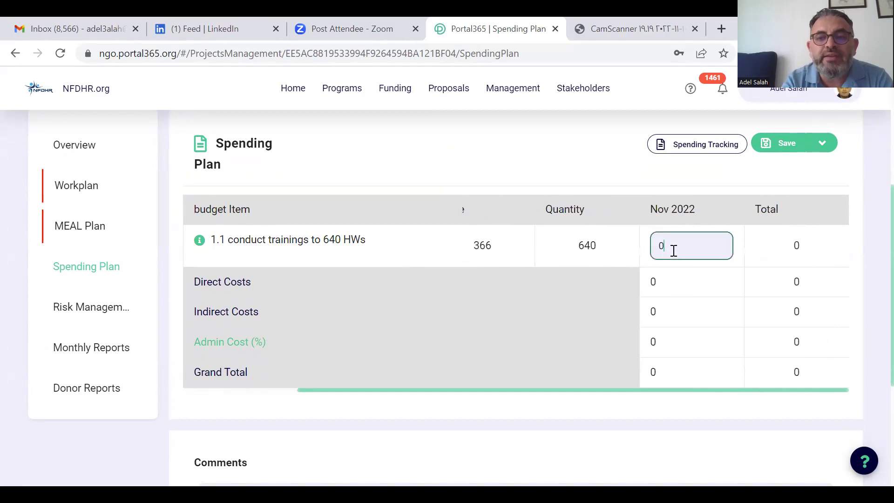
drag(673, 250, 648, 255)
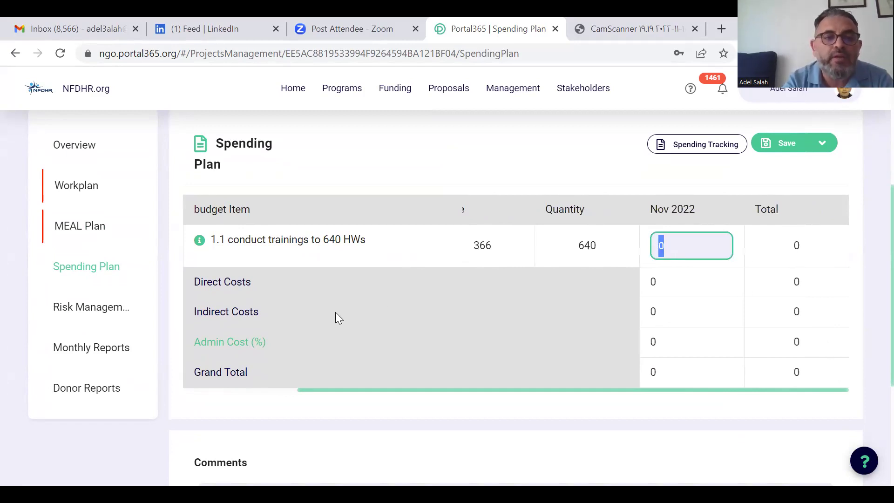
Open the project's Risk Management section and examine the Health risk's category, likelihood, impact, score and the risk level summary.
click(81, 311)
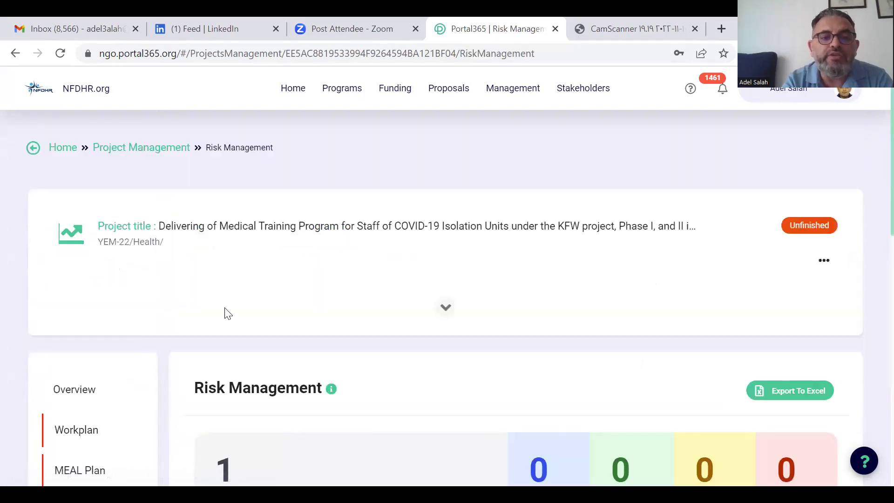
scroll(378, 345, down, 6)
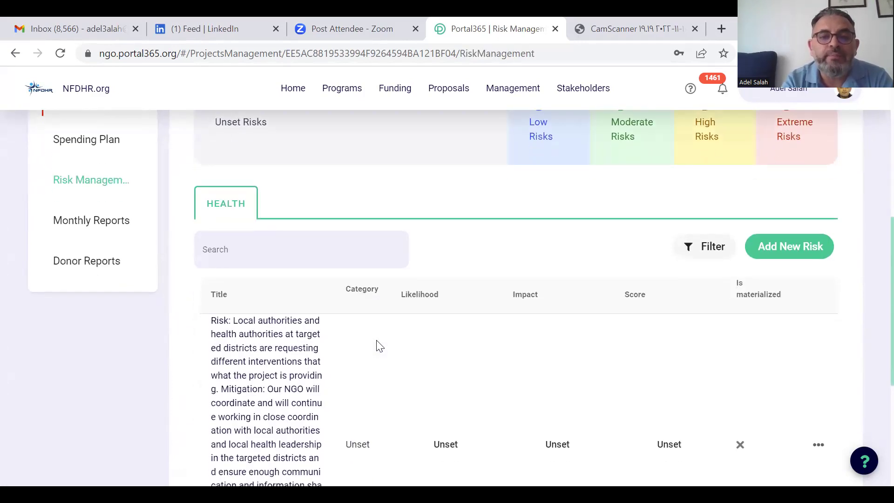
scroll(377, 345, up, 1)
scroll(378, 346, down, 2)
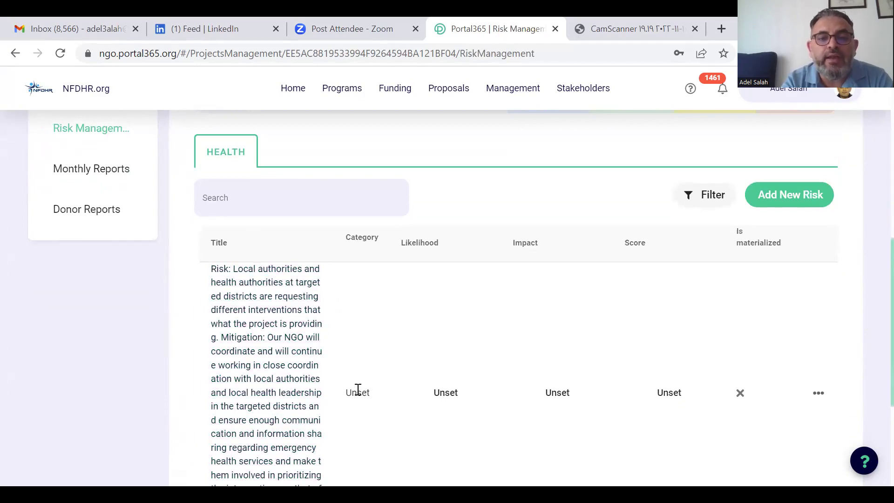
scroll(675, 256, up, 2)
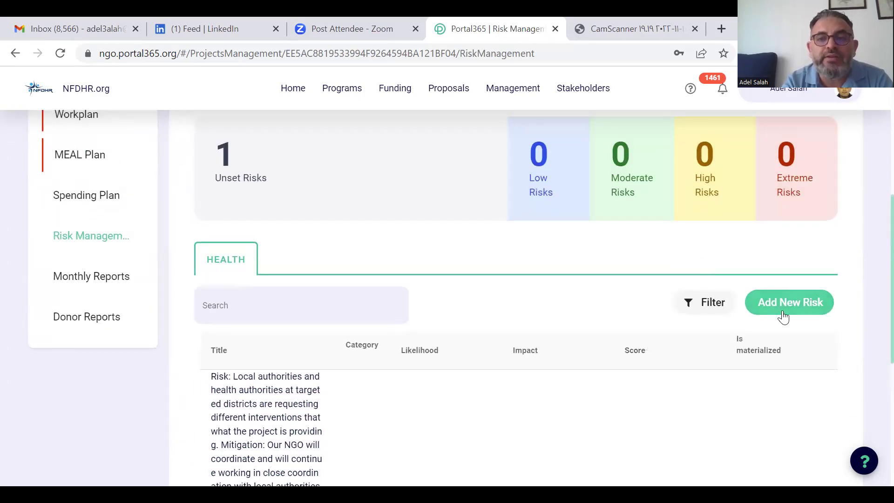
scroll(615, 375, down, 2)
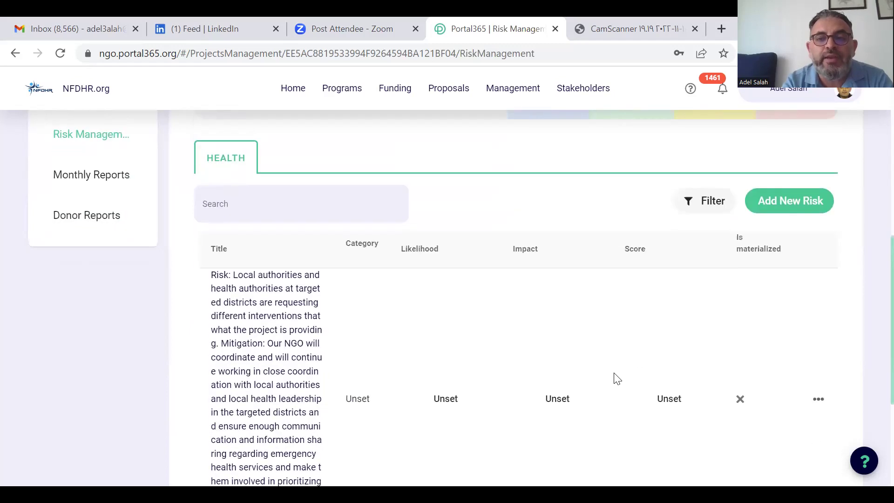
scroll(604, 307, down, 4)
scroll(603, 307, up, 3)
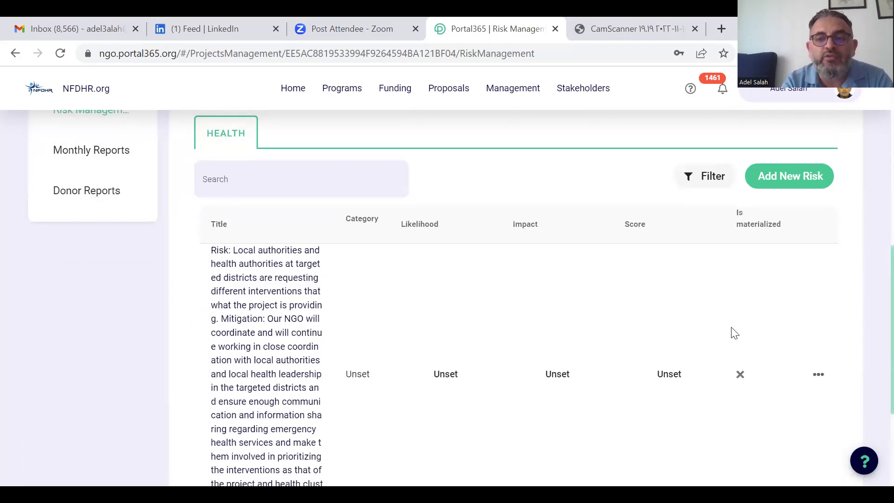
Check the actions available for the listed Health risk and sort the risk list by score.
click(818, 374)
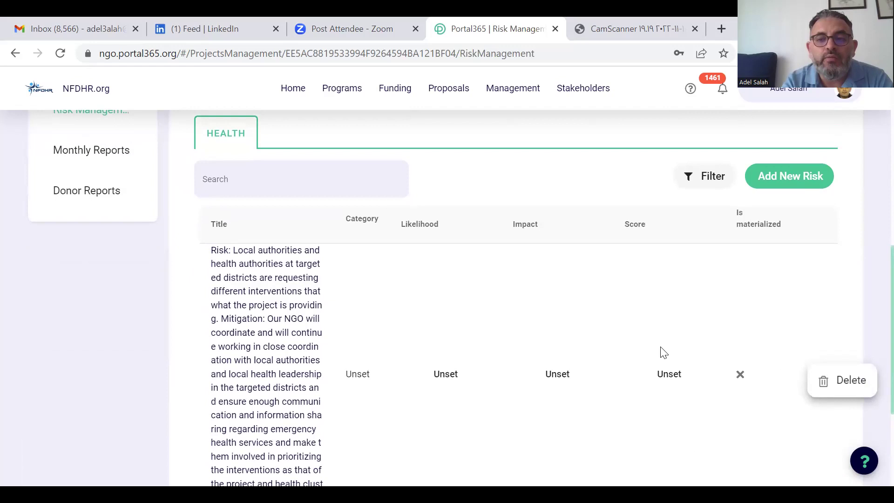
scroll(629, 386, up, 2)
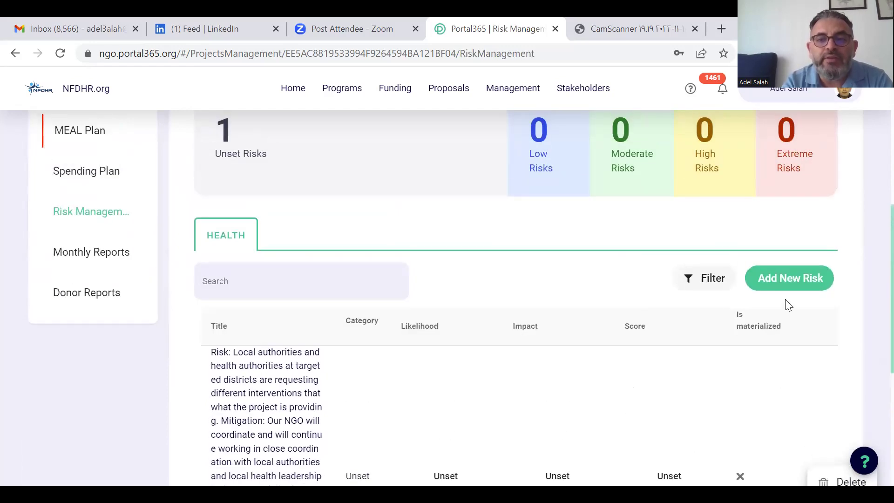
click(651, 326)
scroll(650, 326, down, 5)
scroll(651, 325, up, 5)
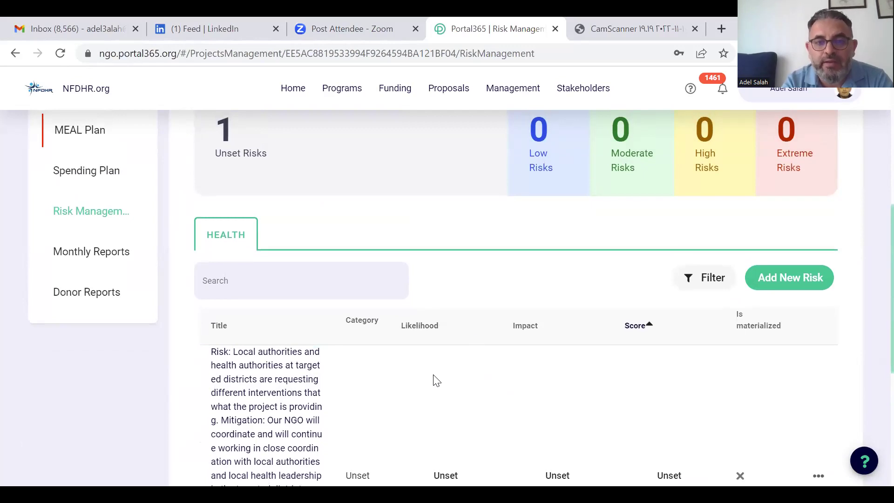
scroll(436, 380, up, 1)
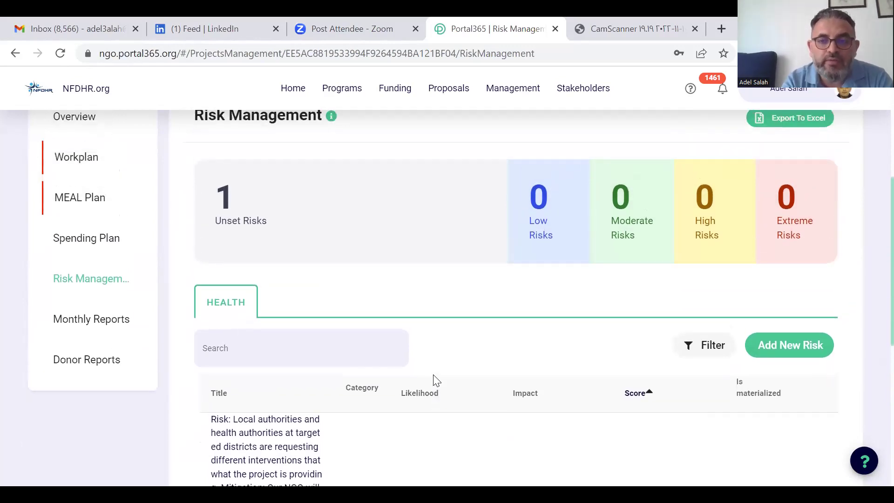
Open the project's Monthly Reports and view the generated progress reports.
click(102, 322)
scroll(282, 334, down, 4)
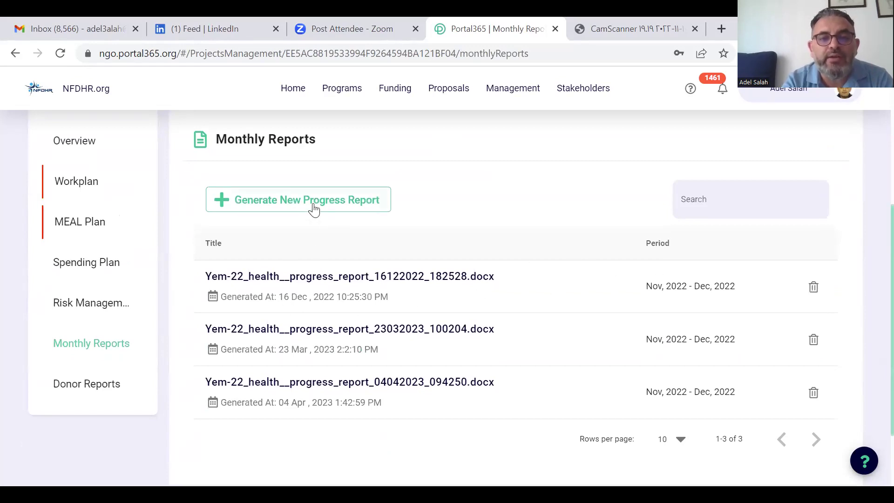
Open the project's Donor Reports and display the INCEPTION REPORT document.
click(89, 386)
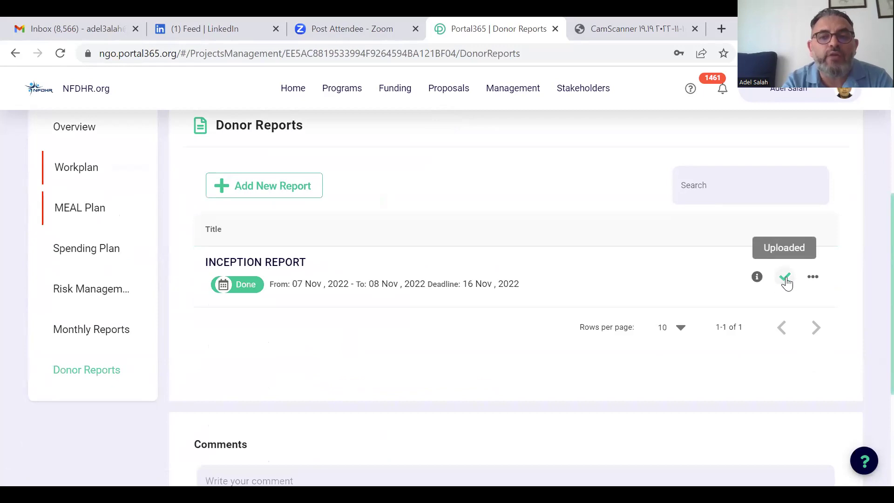
click(283, 263)
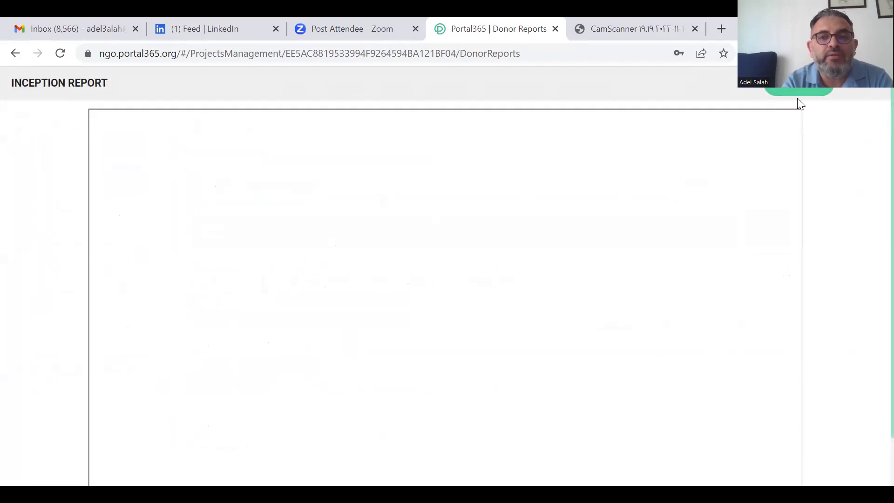
scroll(629, 242, down, 1)
scroll(624, 256, up, 1)
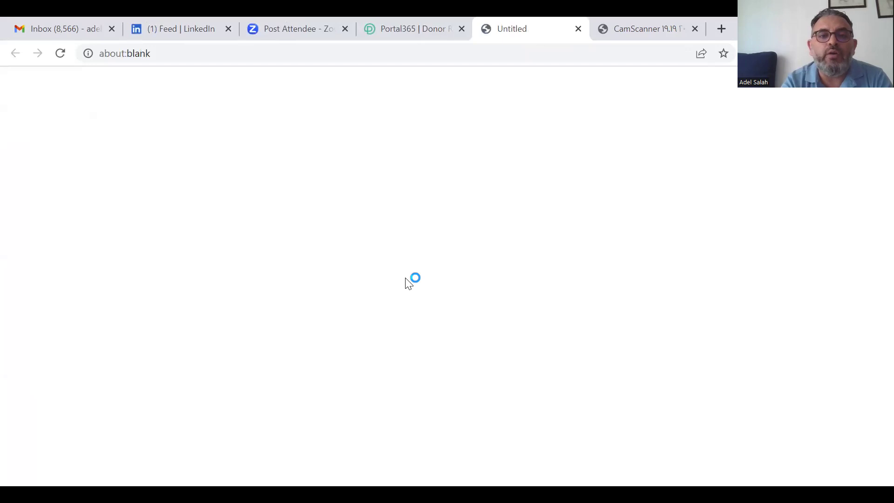
Open the downloaded inception report PDF and view its cover page and table of contents.
click(327, 330)
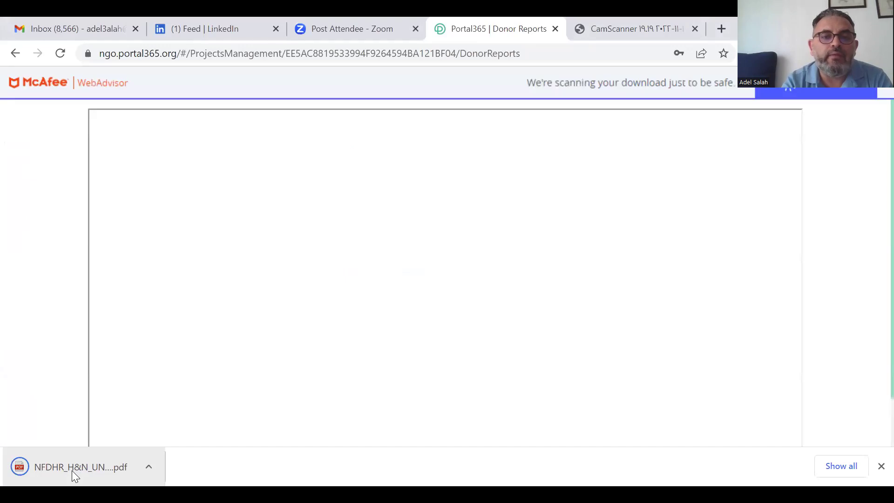
click(72, 467)
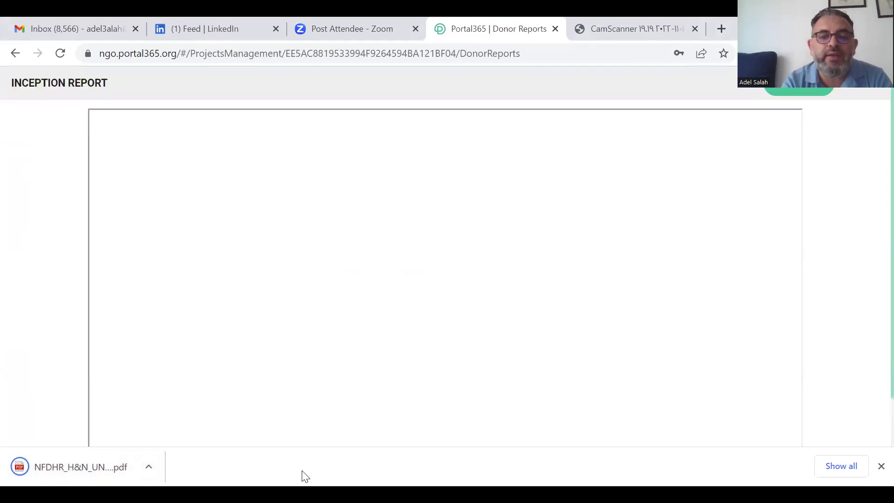
click(93, 471)
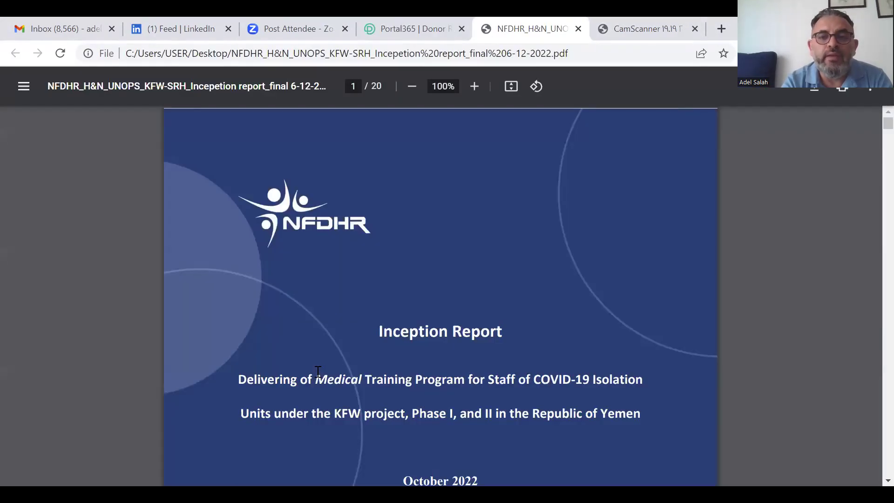
scroll(317, 371, down, 1)
scroll(318, 371, down, 7)
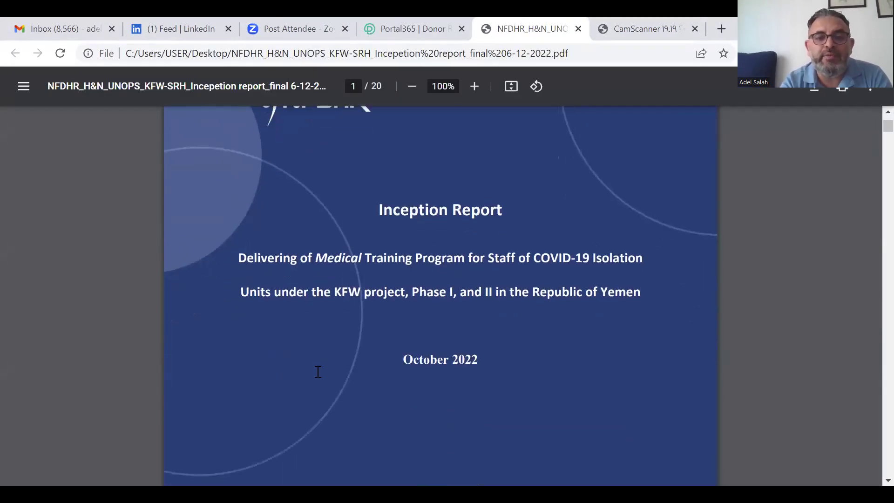
scroll(317, 371, down, 7)
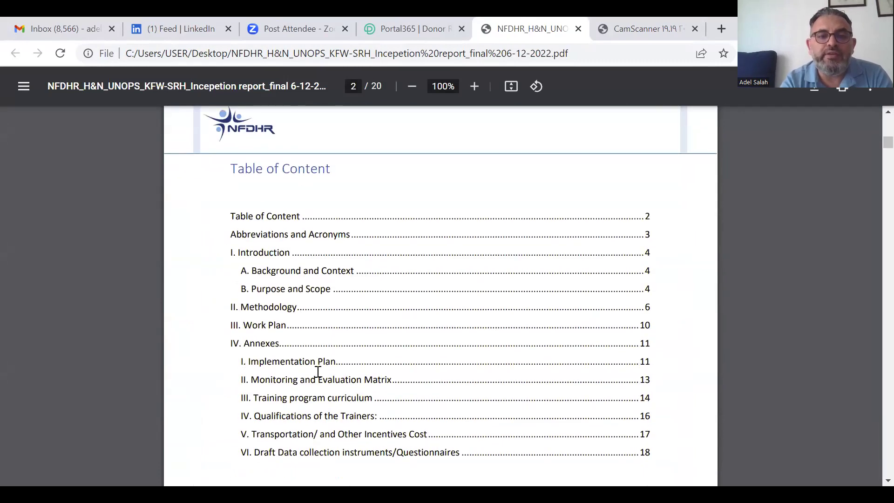
scroll(317, 371, up, 4)
scroll(316, 371, up, 4)
Skim the inception report from its introduction, objectives and scope through to the indicator tables on pages 6 and 7.
scroll(317, 371, down, 18)
scroll(318, 371, down, 15)
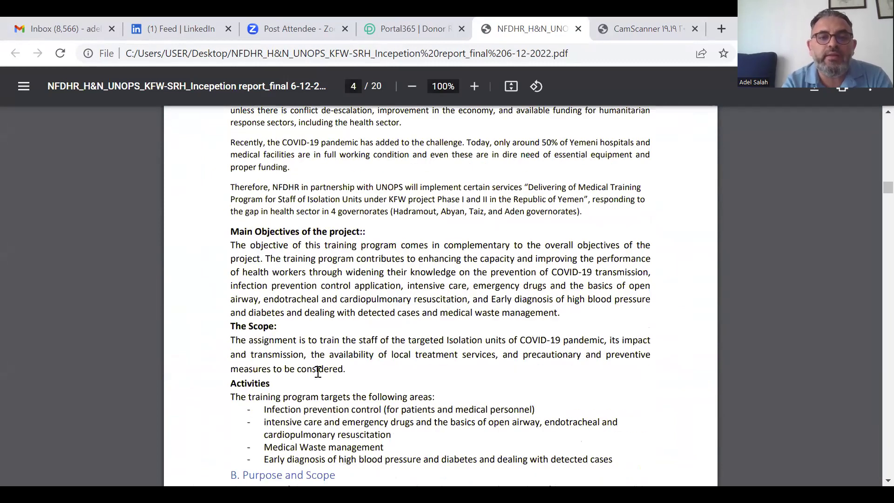
scroll(318, 371, down, 20)
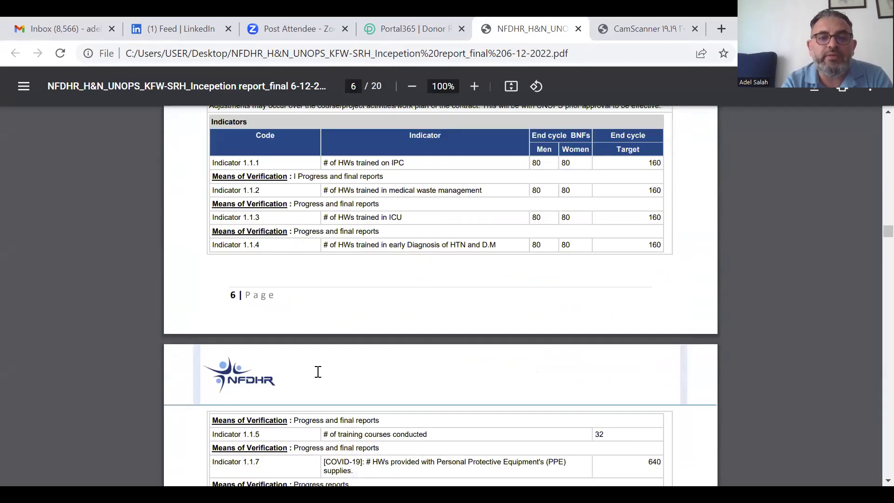
scroll(318, 371, down, 8)
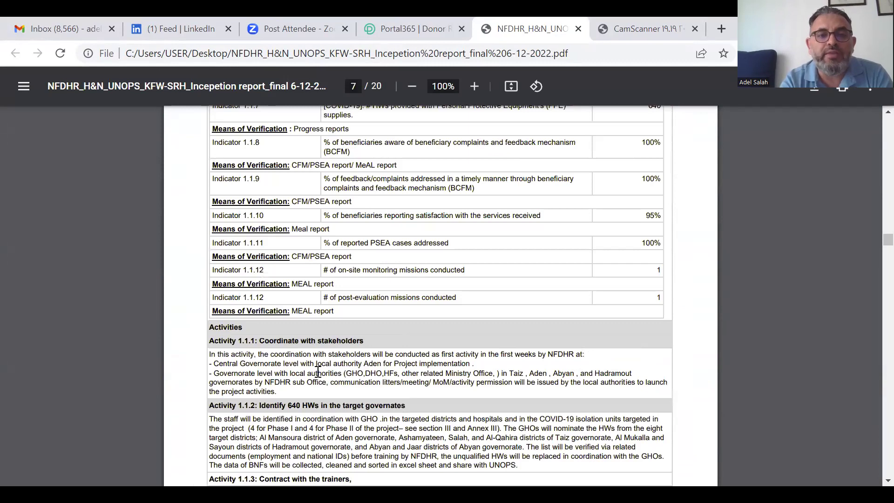
Examine the Methodology section's logical framework, covering the Outcome 1 indicators, Output 1.1 assumptions and risks, and the Output 1.1 indicators by men and women.
scroll(318, 371, up, 10)
scroll(318, 371, up, 5)
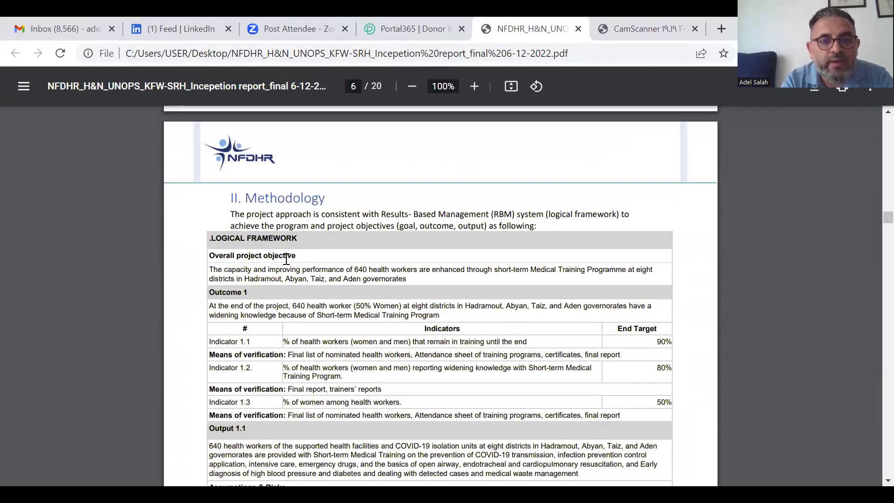
scroll(268, 268, down, 1)
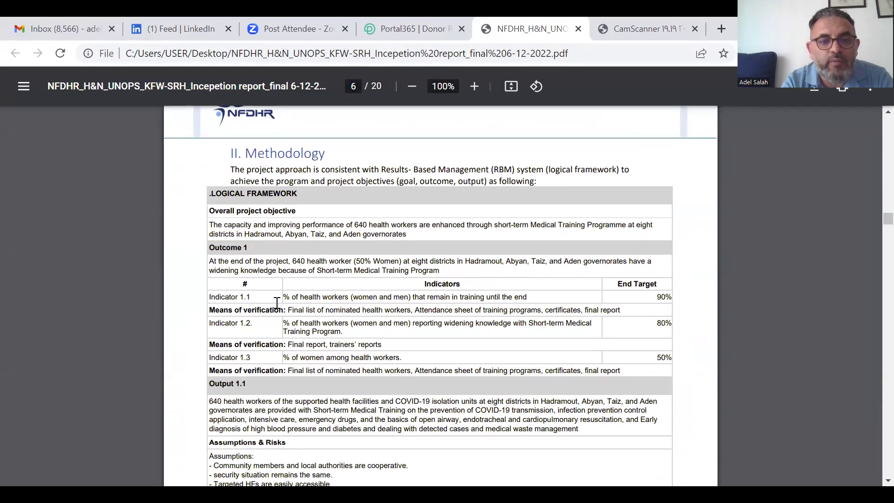
drag(288, 296, 387, 308)
scroll(387, 308, down, 2)
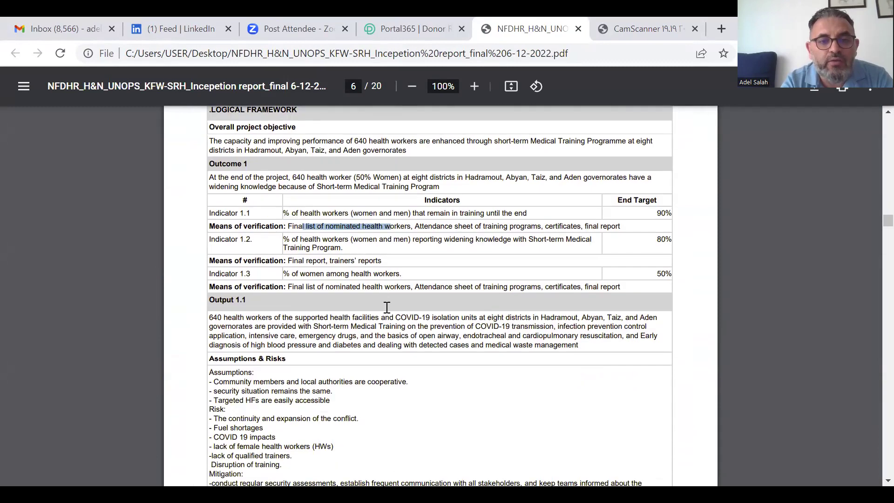
scroll(407, 312, down, 2)
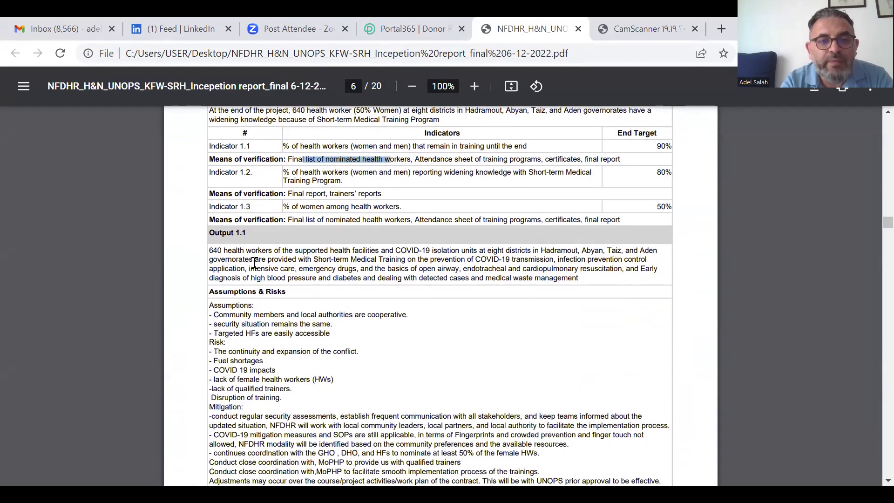
scroll(255, 263, down, 1)
scroll(255, 263, down, 6)
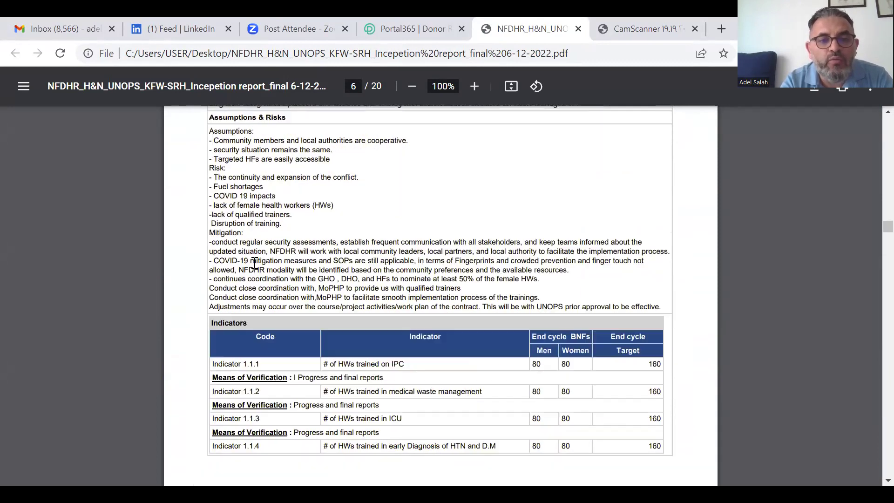
scroll(255, 262, down, 6)
scroll(254, 262, up, 5)
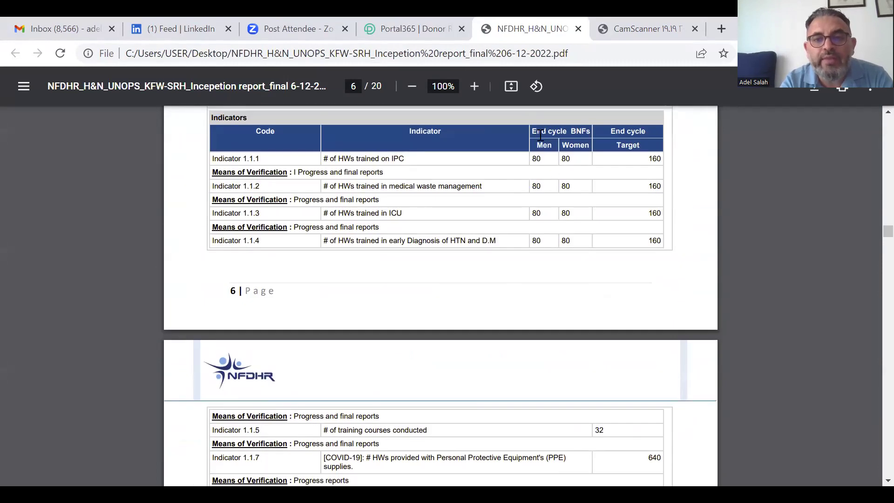
drag(529, 160, 535, 213)
scroll(536, 213, down, 13)
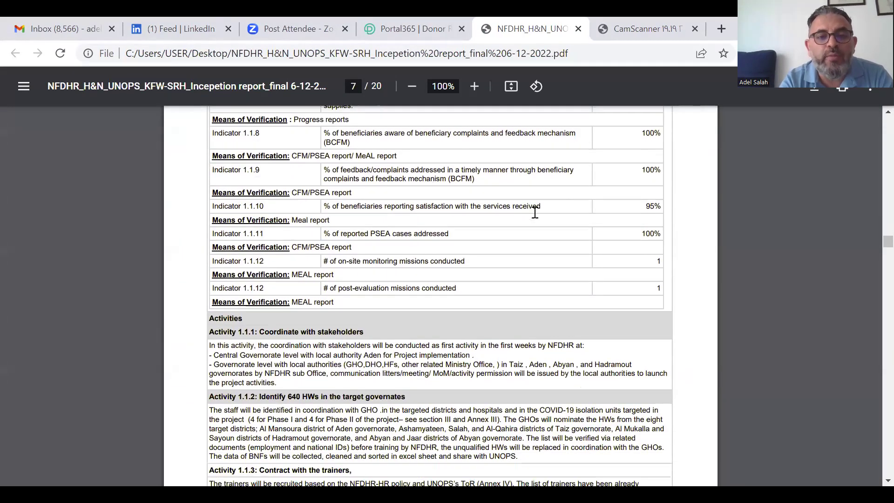
Read through the activity descriptions, from Activity 1.1.1 on stakeholder coordination to Activity 1.1.8 on effective monitoring.
scroll(535, 213, up, 1)
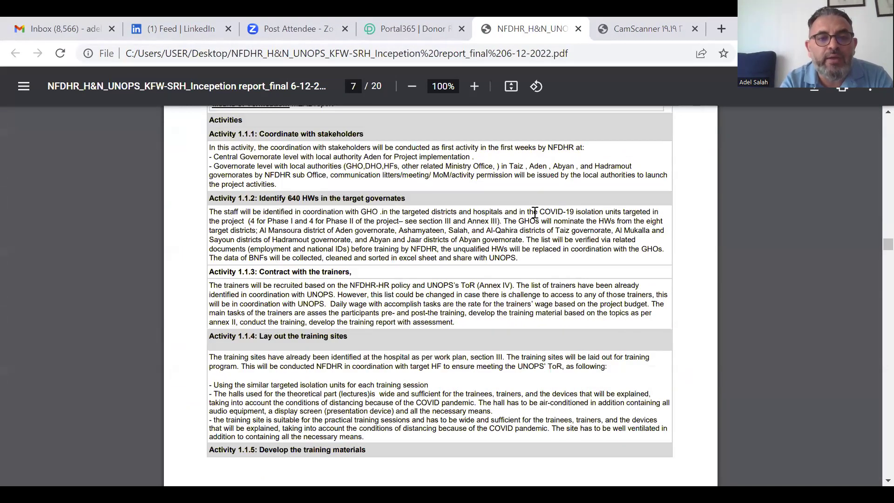
scroll(450, 235, up, 1)
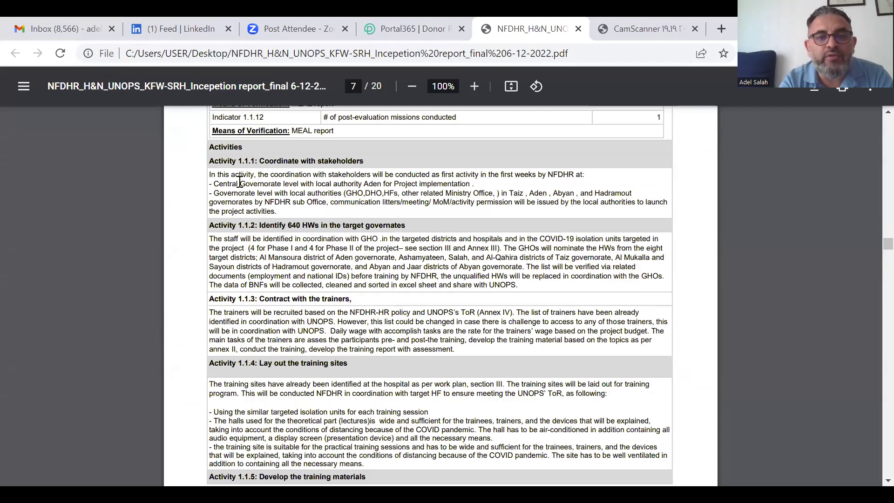
scroll(356, 208, down, 10)
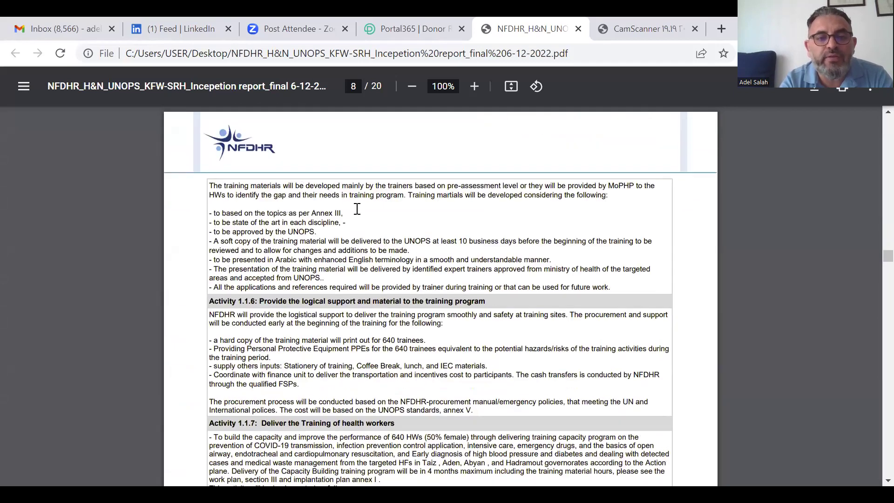
scroll(357, 209, down, 6)
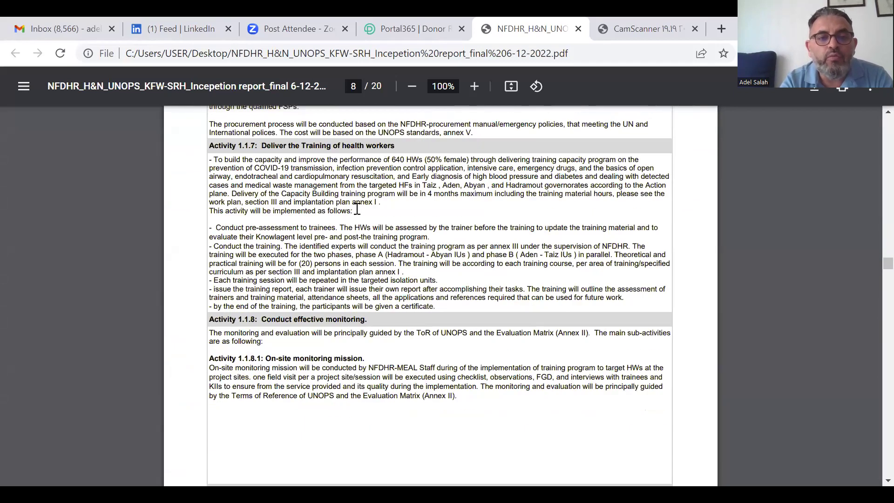
Review the Work Plan section's training schedules for Phase A (Hadramout - Abyan) and Phase B (Aden - Taiz).
scroll(357, 209, down, 15)
scroll(357, 209, up, 1)
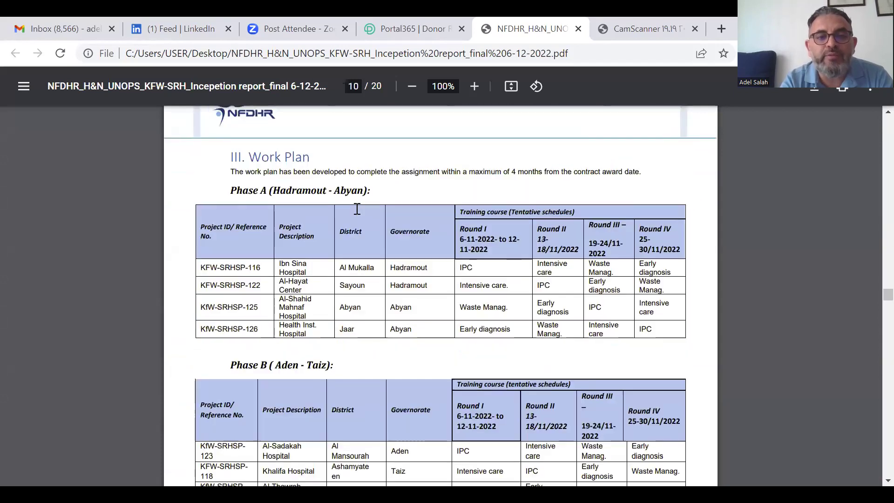
scroll(357, 209, down, 15)
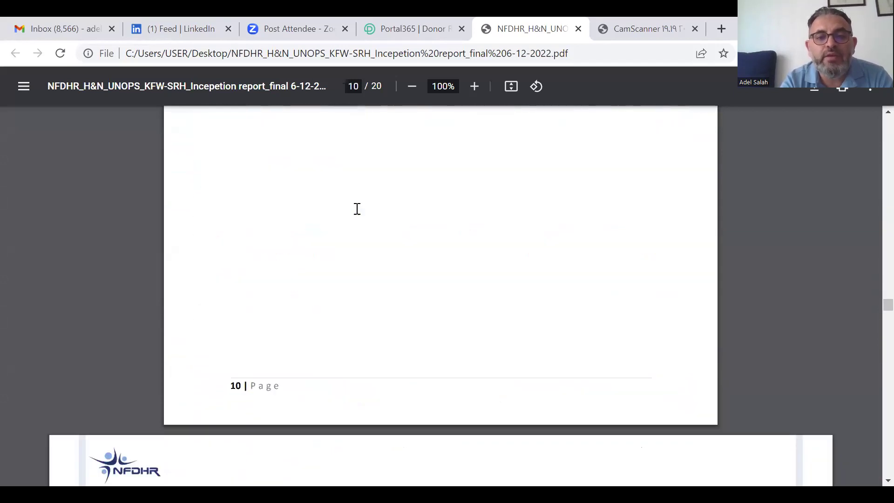
scroll(357, 209, up, 8)
scroll(357, 209, up, 1)
Examine the Implementation Plan annex with its sub-activities, locations, people in charge and monthly schedule.
scroll(357, 209, down, 10)
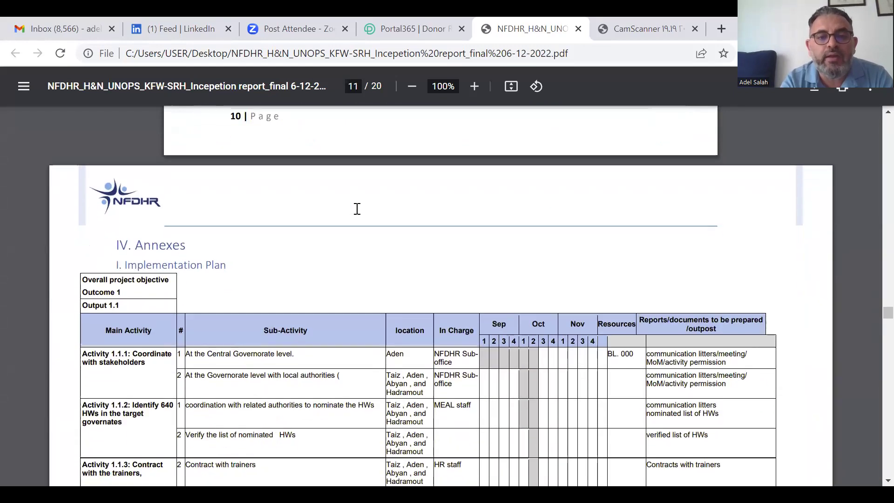
scroll(357, 209, up, 3)
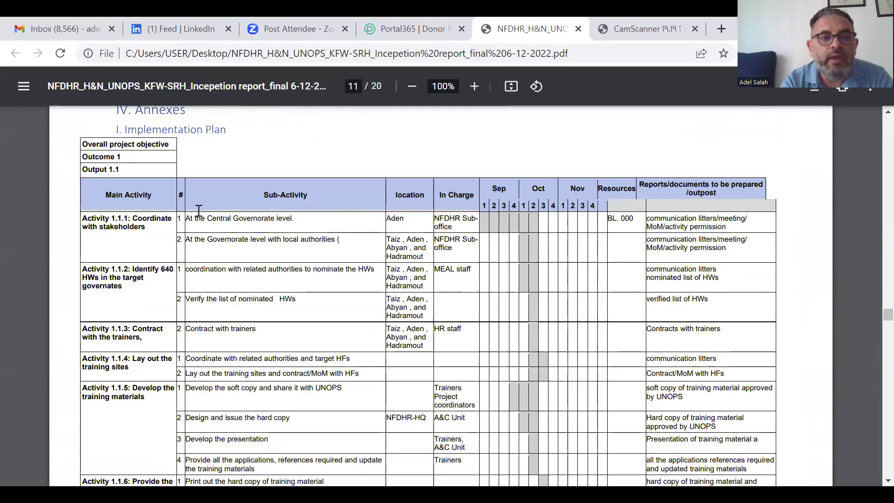
scroll(196, 207, up, 2)
scroll(212, 282, down, 3)
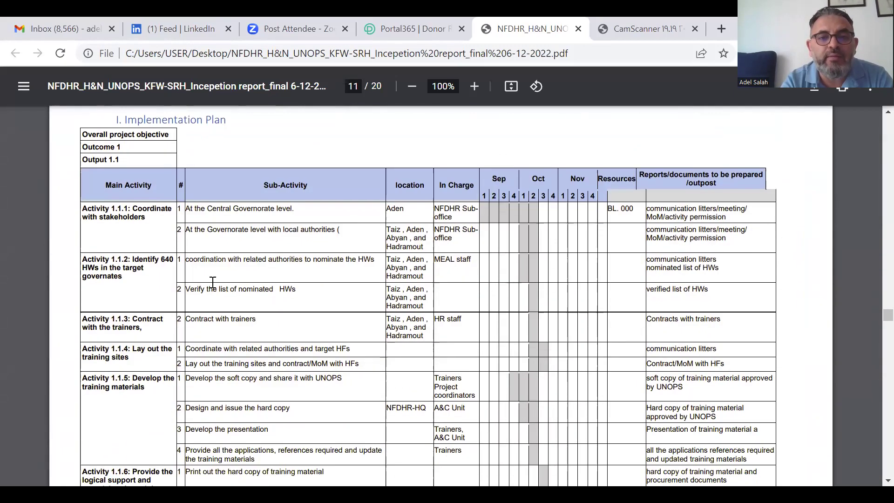
scroll(213, 281, down, 20)
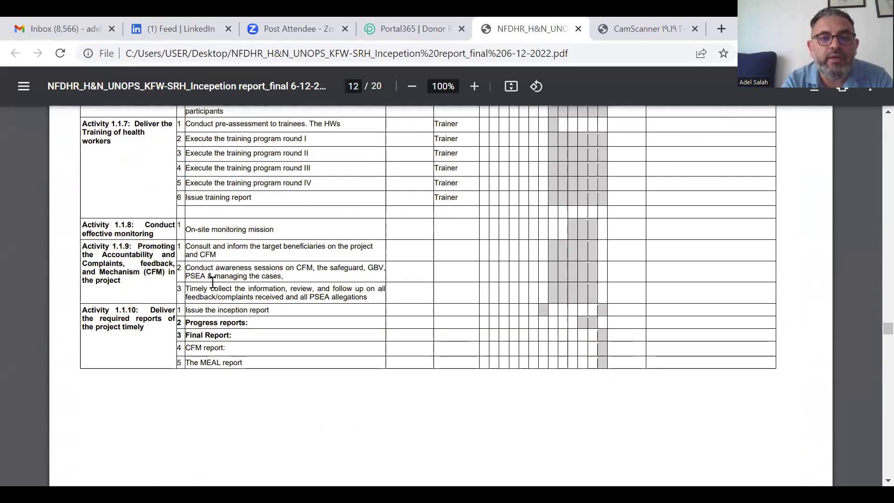
Review the Monitoring and Evaluation Matrix annex and continue to the training program curriculum on page 15.
scroll(212, 283, down, 2)
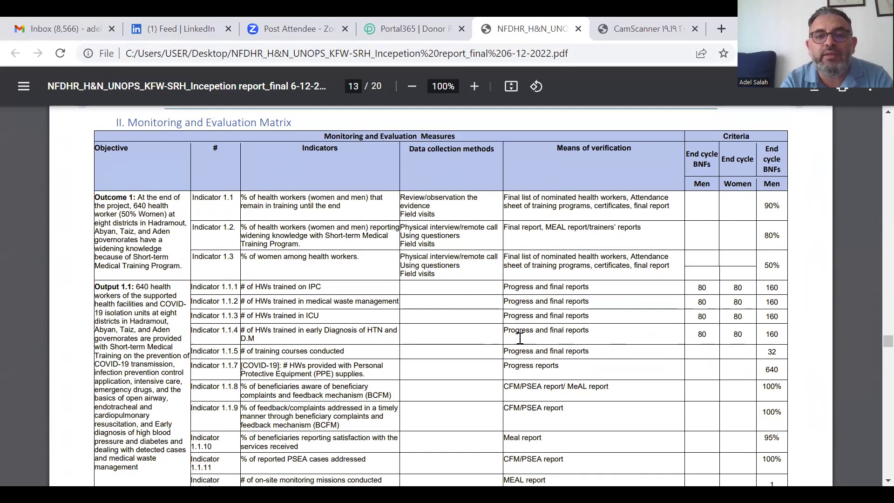
scroll(520, 337, down, 10)
scroll(520, 337, down, 10)
scroll(552, 116, down, 1)
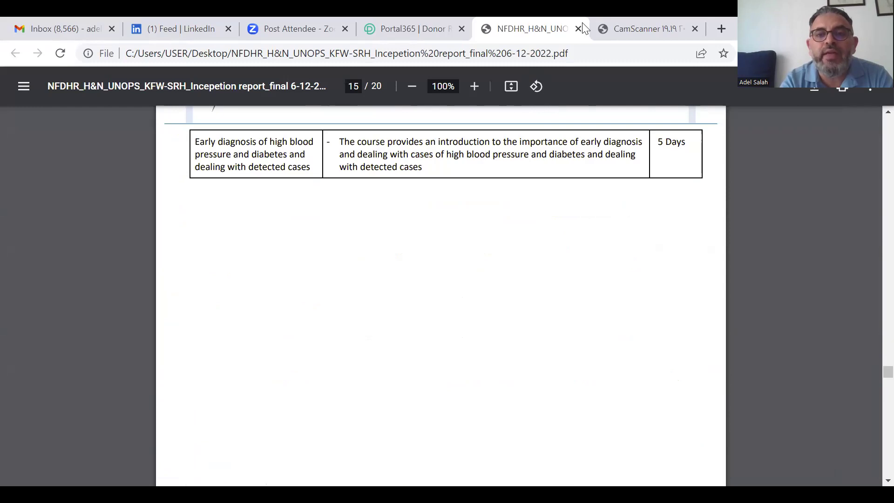
Return to the project's Donor Reports in Portal365 and go back to its Monthly Reports.
click(418, 25)
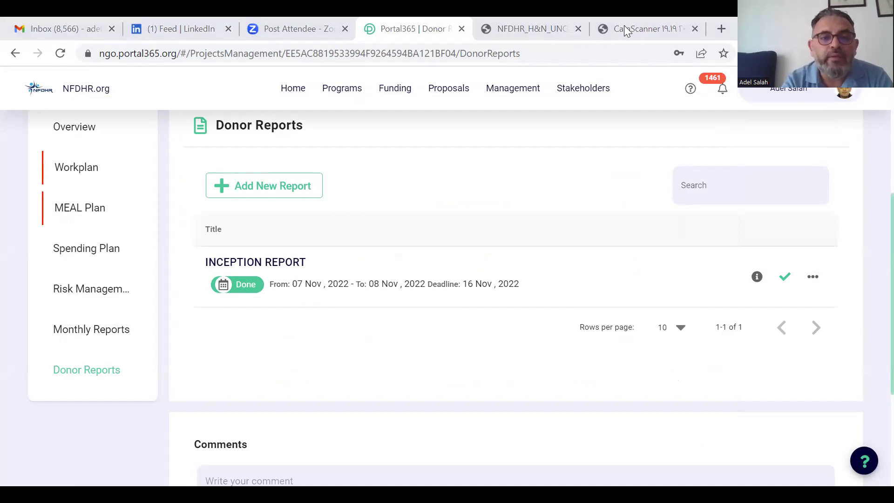
scroll(413, 192, up, 5)
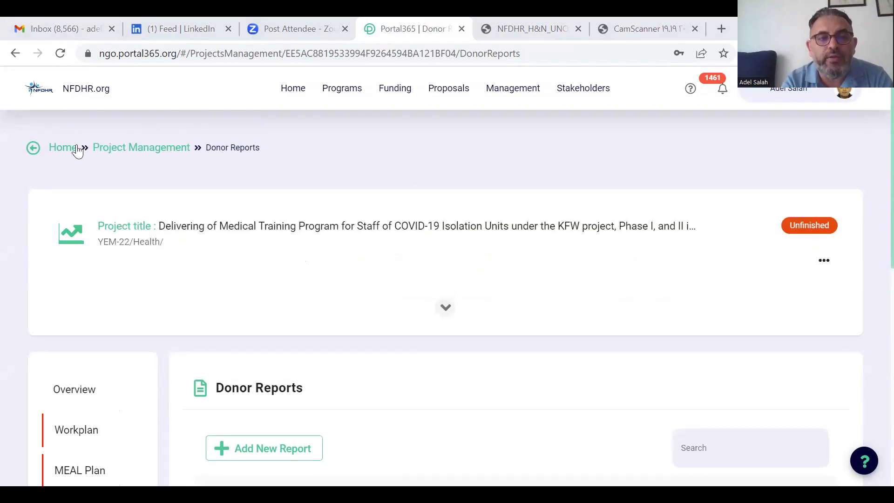
click(33, 148)
Load the portal365.org home page and copy its web address.
click(179, 53)
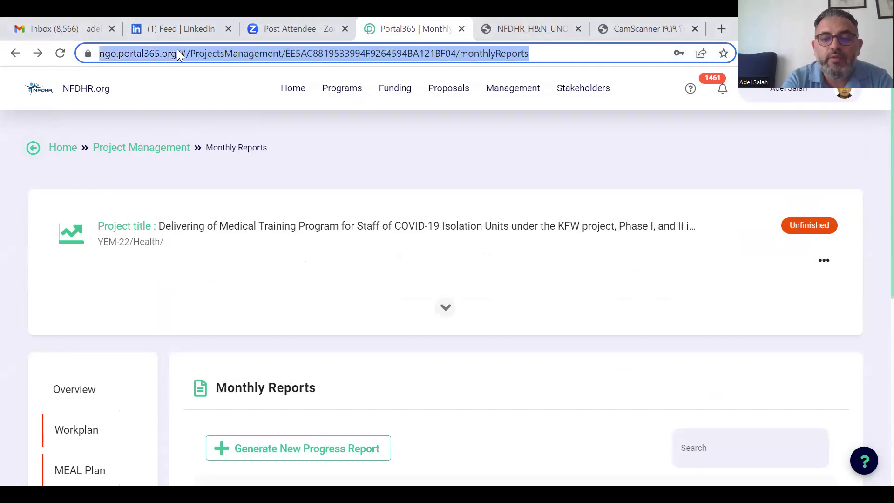
text(po)
key(Return)
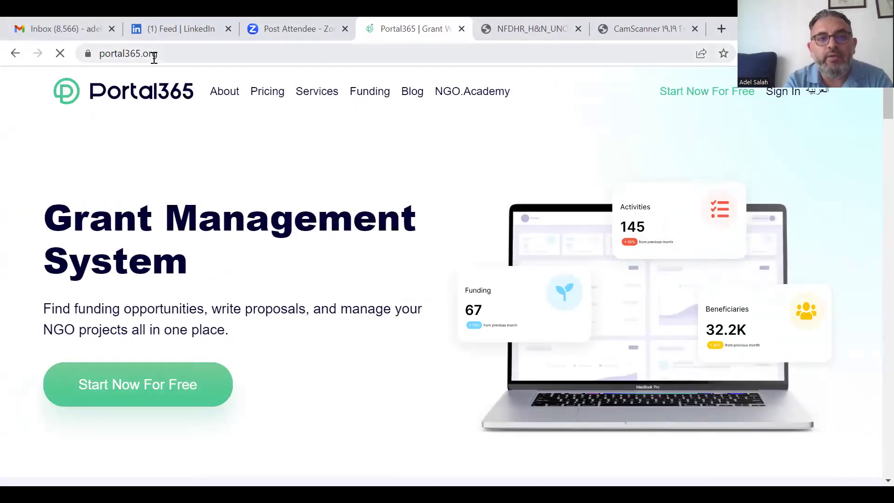
click(153, 57)
right_click(152, 57)
click(203, 157)
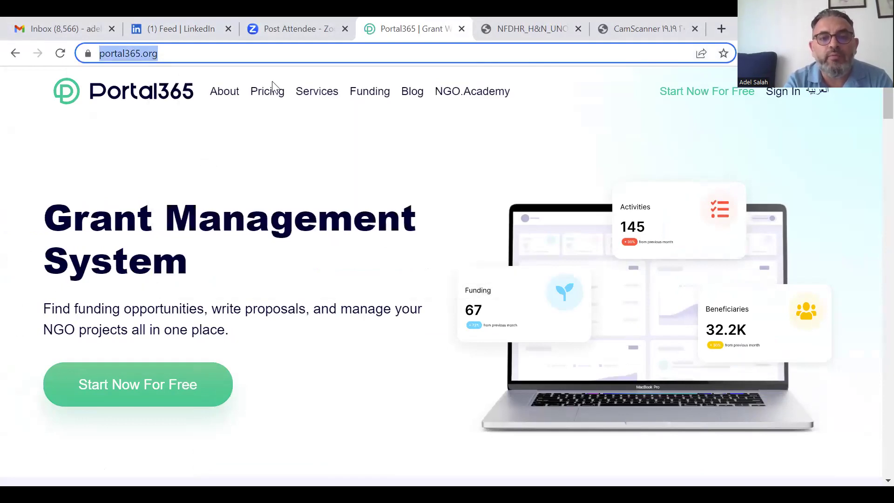
click(273, 82)
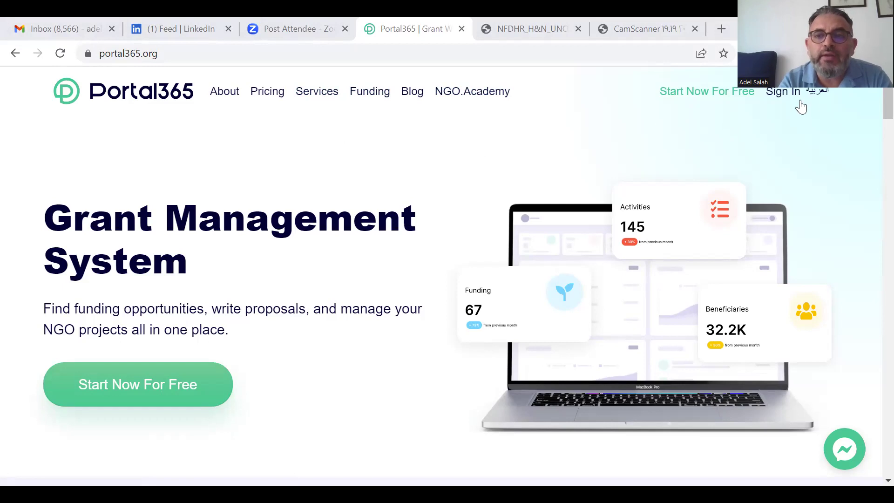
Sign in to the NFDHR.org workspace from the Portal365 site and open its Proposals list.
click(769, 91)
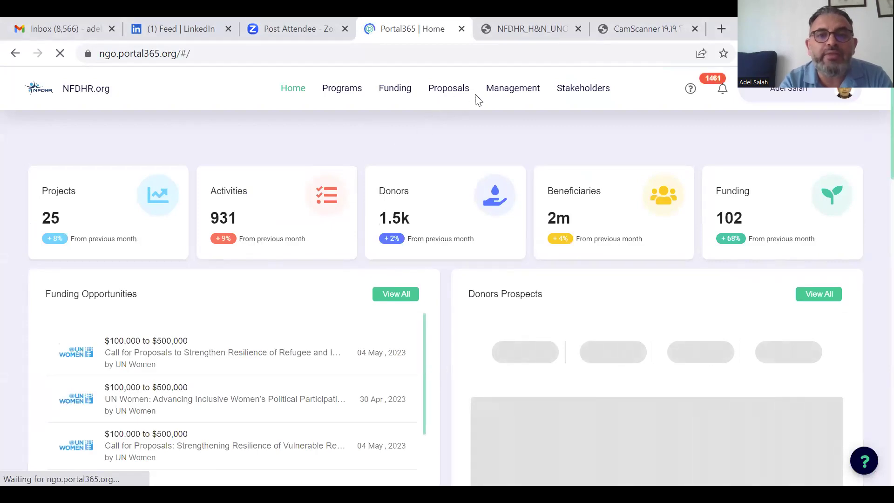
click(450, 92)
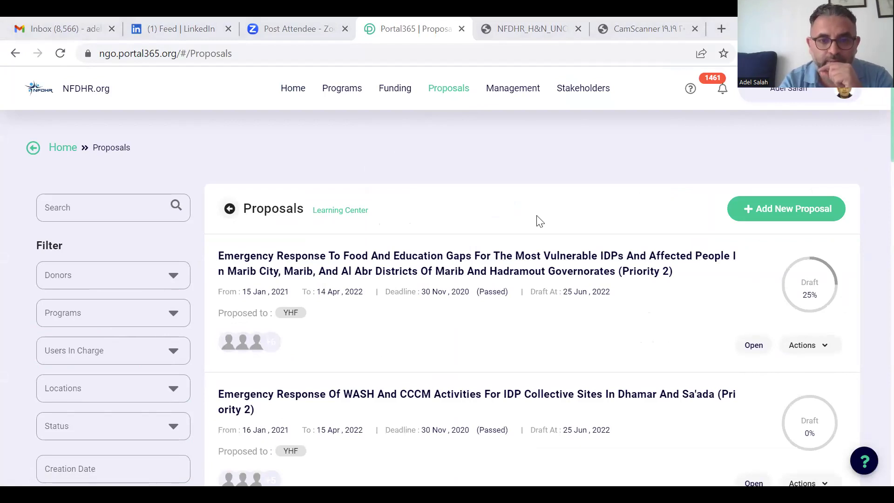
Search the proposals for "النف" and open the proposal on improving access to mental health services in Yemen.
click(91, 211)
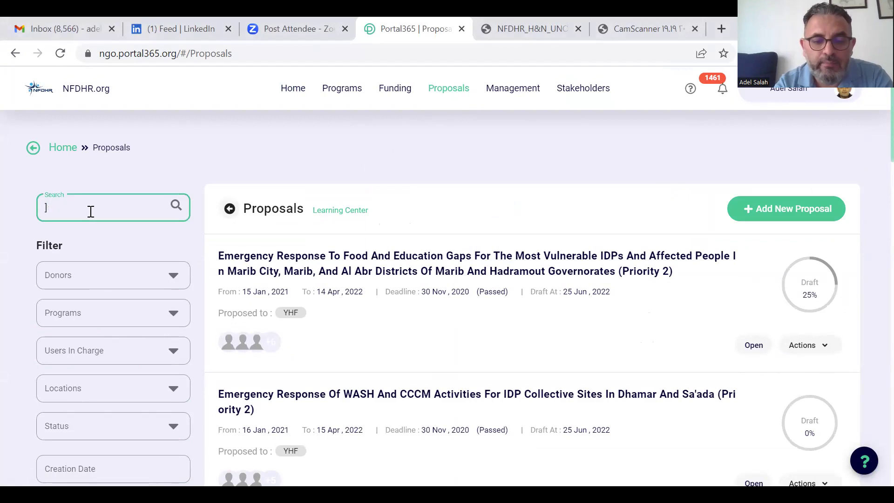
text(دعم)
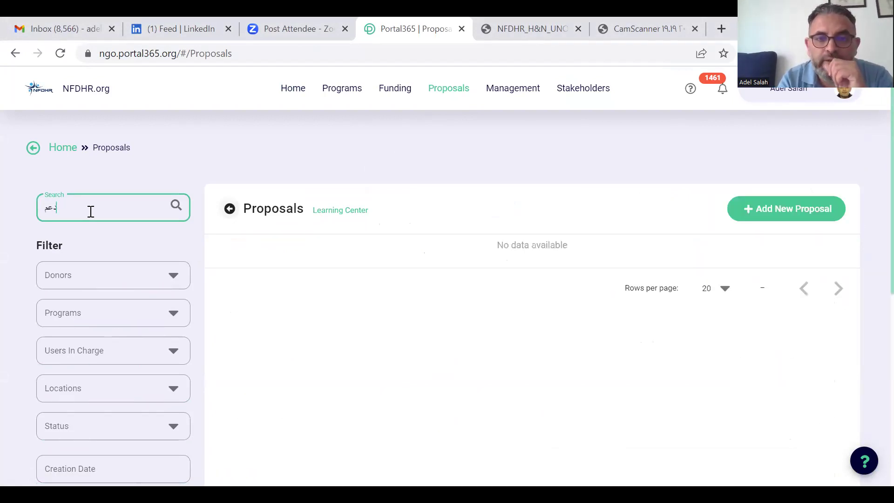
key(BackSpace)
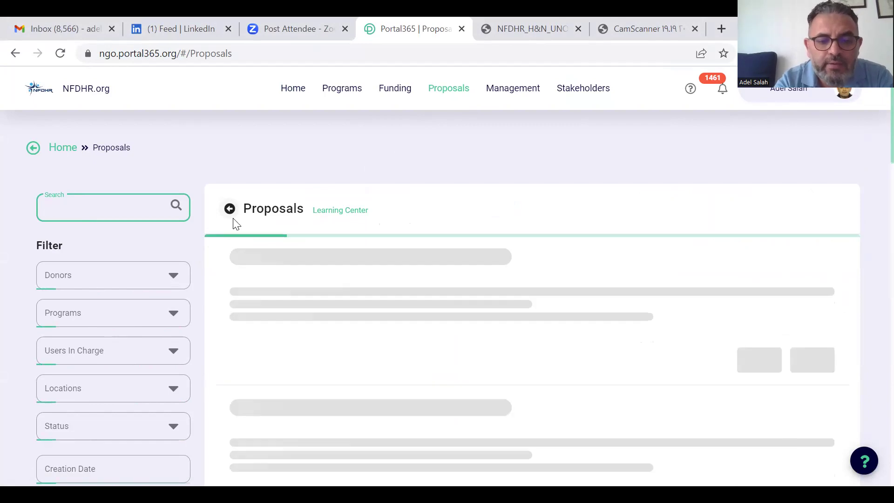
text(النف)
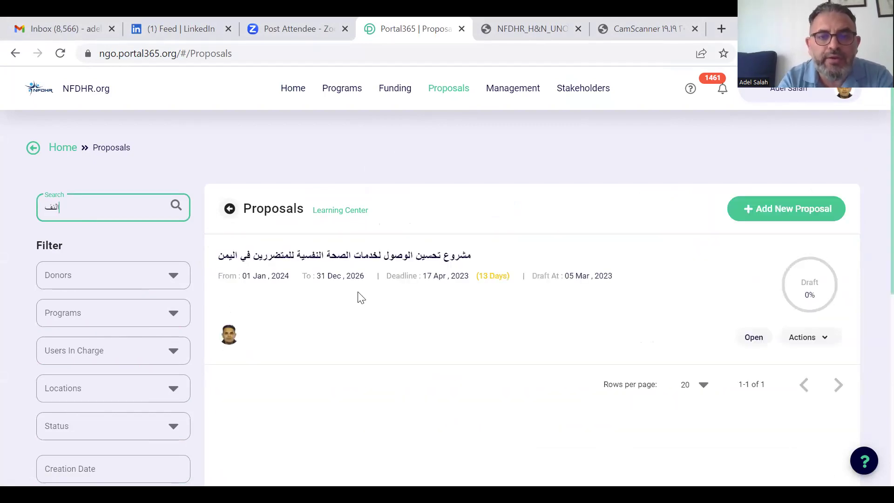
click(349, 260)
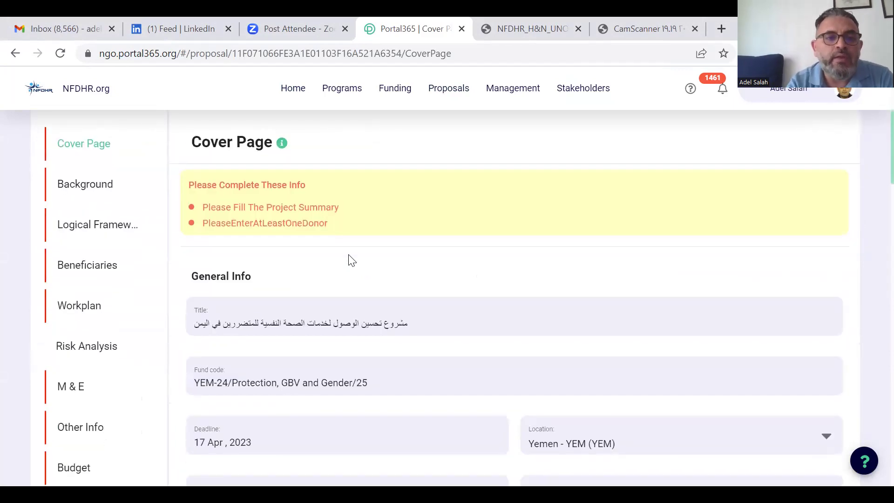
Open the proposal's Risk Analysis section and review its risk level summary and the Protection, GBV and Gender risk table.
scroll(350, 258, down, 3)
click(89, 222)
scroll(419, 345, down, 8)
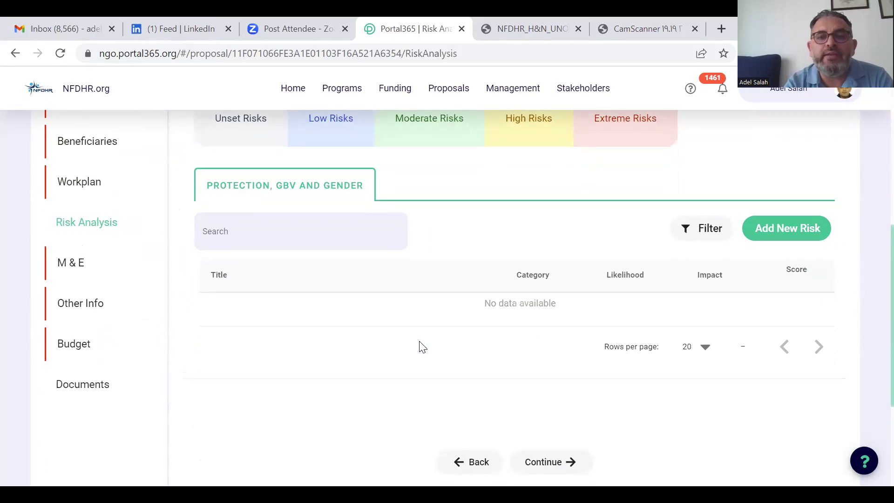
scroll(422, 347, up, 2)
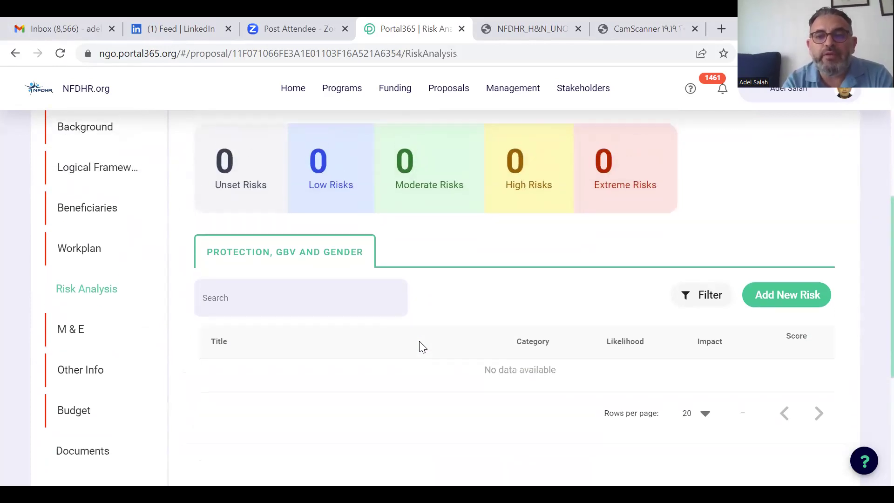
scroll(422, 346, up, 2)
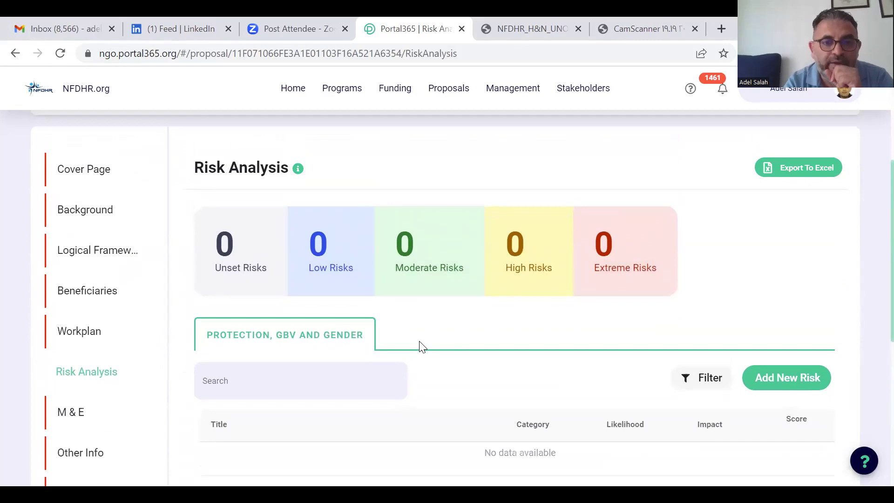
scroll(420, 346, down, 1)
scroll(420, 346, up, 3)
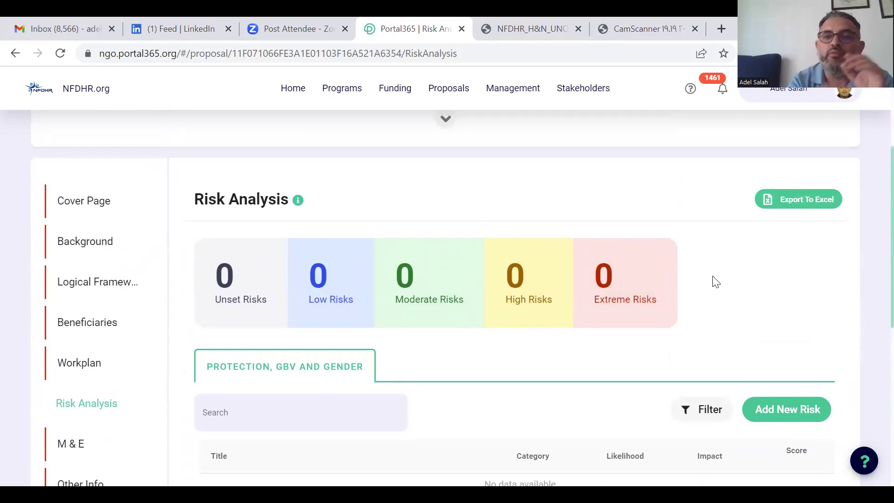
scroll(714, 282, down, 3)
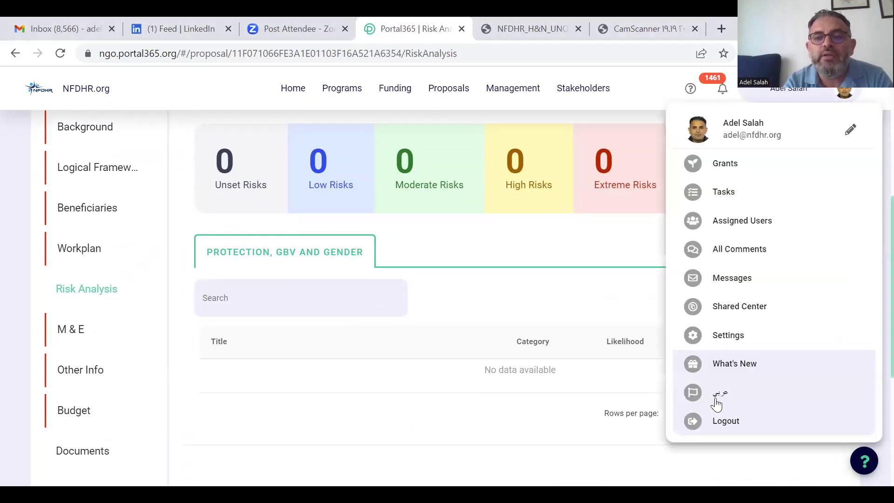
Log out and sign in to the Cordaid Training workspace with another account's saved e-mail and password.
click(729, 415)
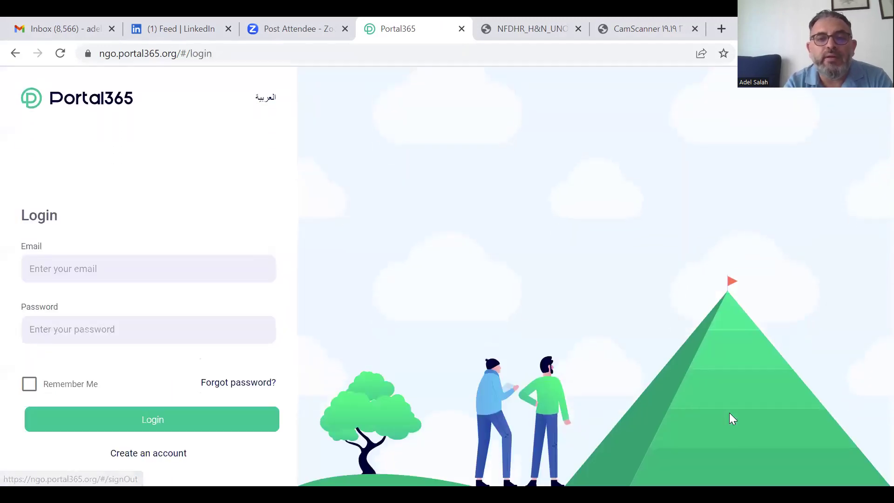
click(132, 273)
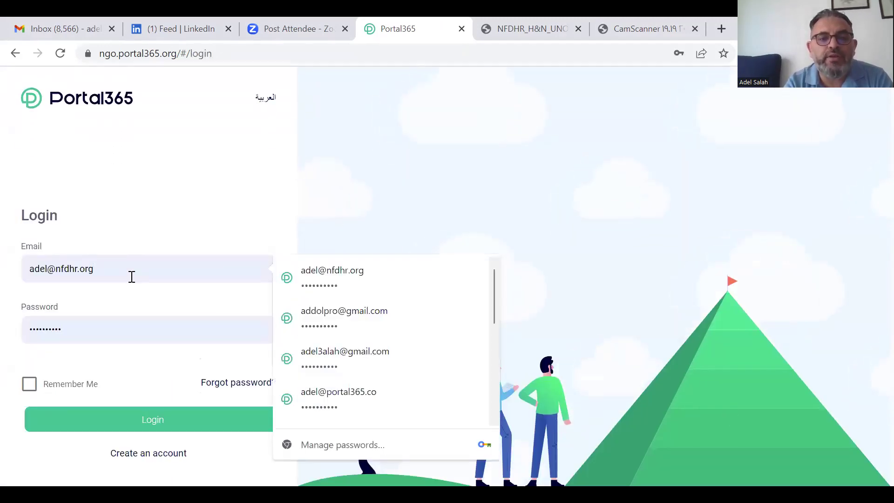
click(313, 320)
click(146, 421)
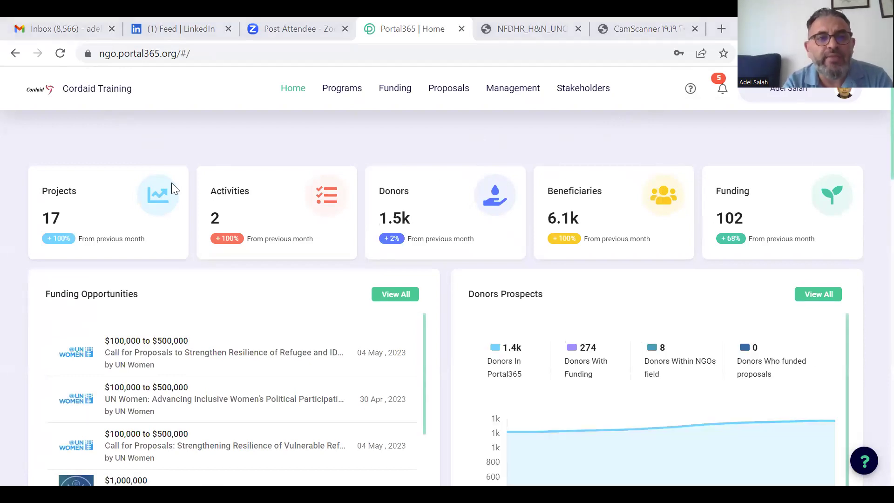
Browse the Cordaid Training proposals and open Early Warning Units For Women In Karbala Province.
click(458, 93)
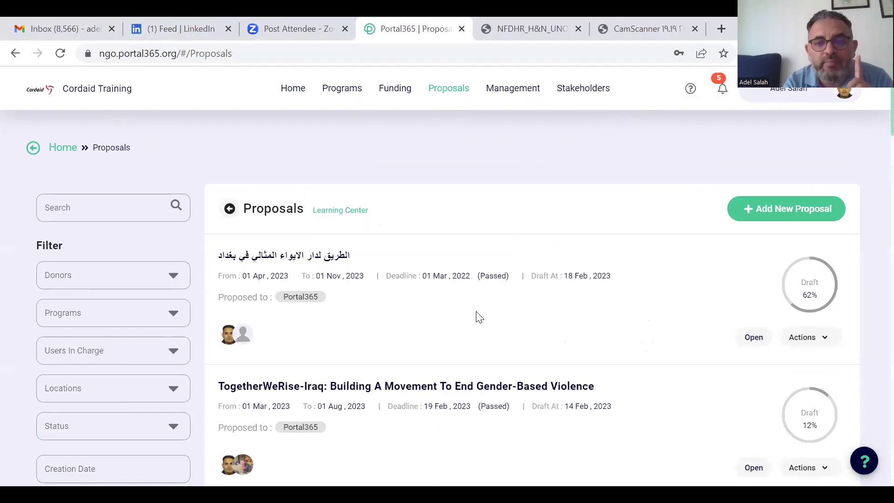
scroll(480, 317, down, 3)
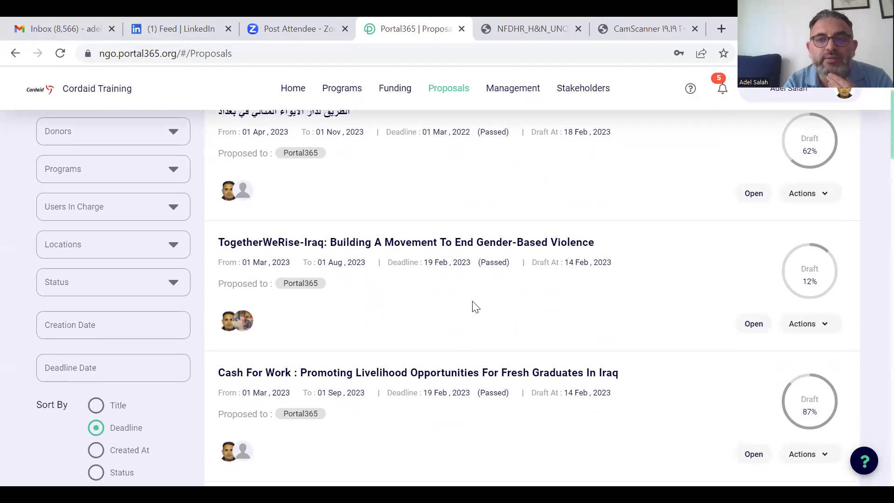
scroll(474, 307, down, 9)
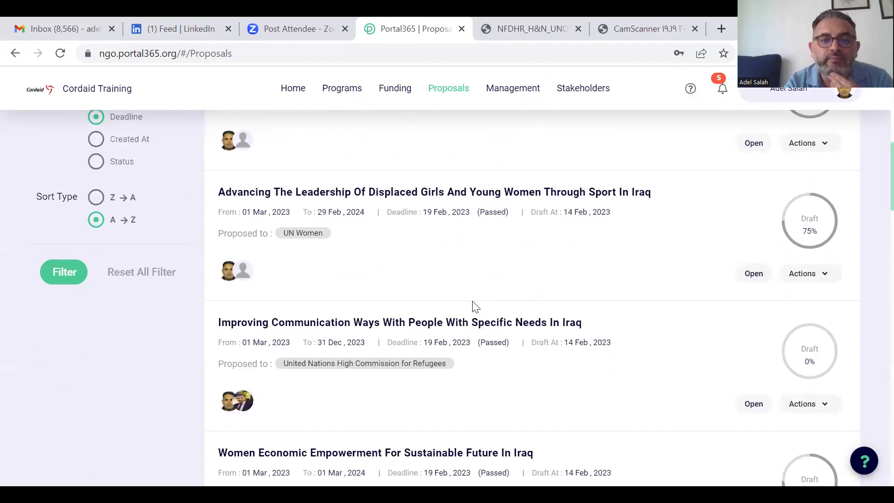
scroll(473, 306, down, 3)
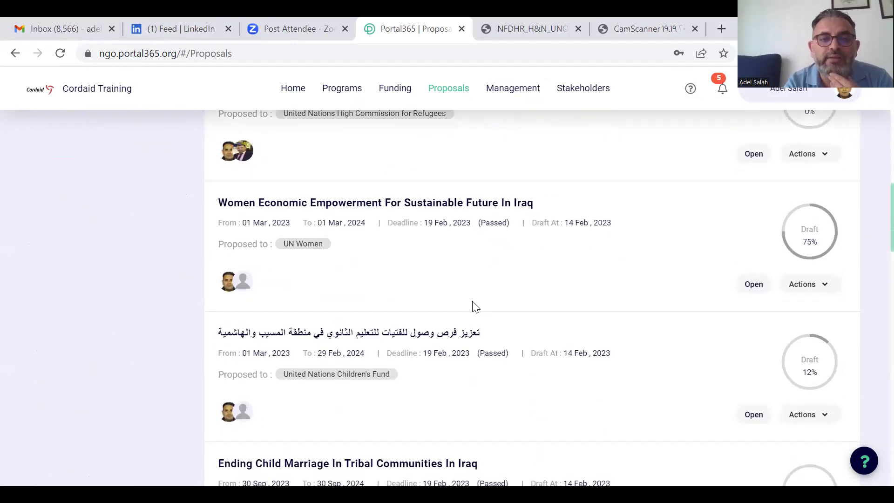
scroll(474, 307, down, 4)
scroll(474, 307, down, 4)
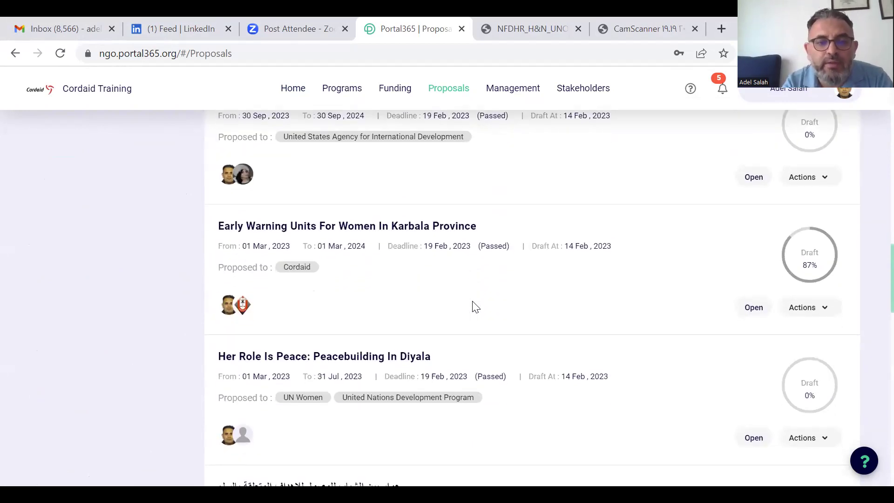
scroll(474, 306, down, 4)
scroll(474, 306, down, 2)
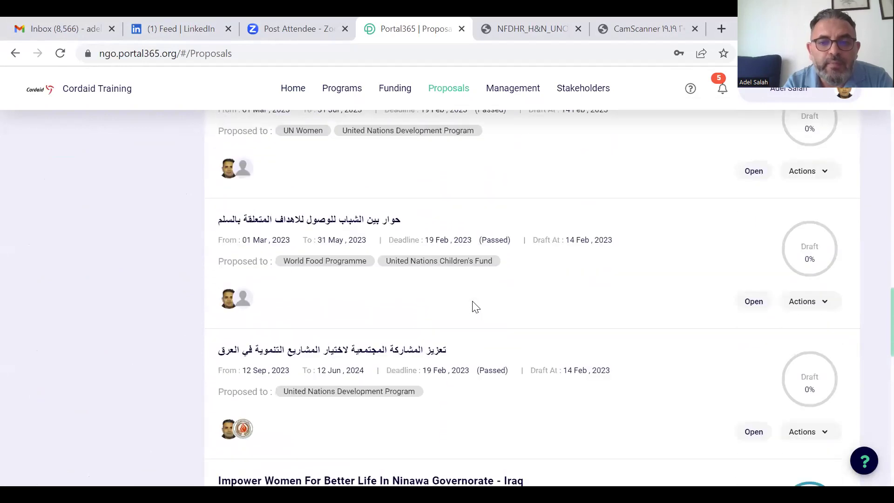
scroll(474, 307, up, 4)
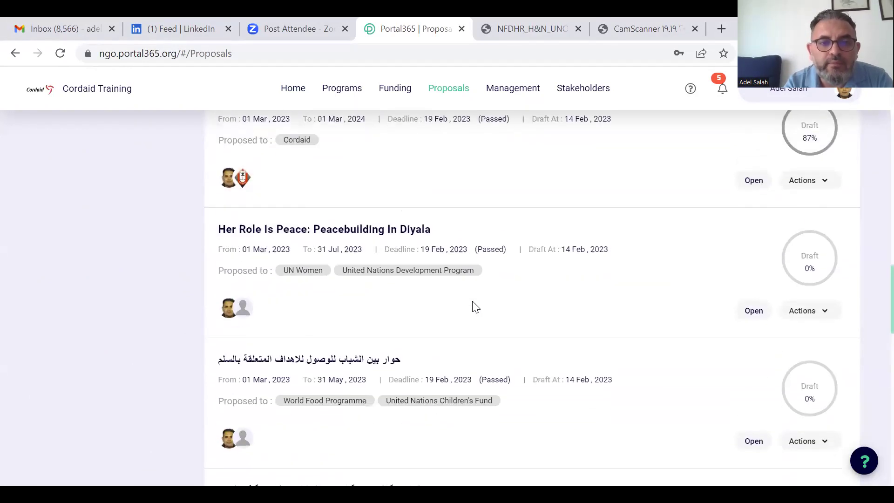
scroll(474, 306, up, 2)
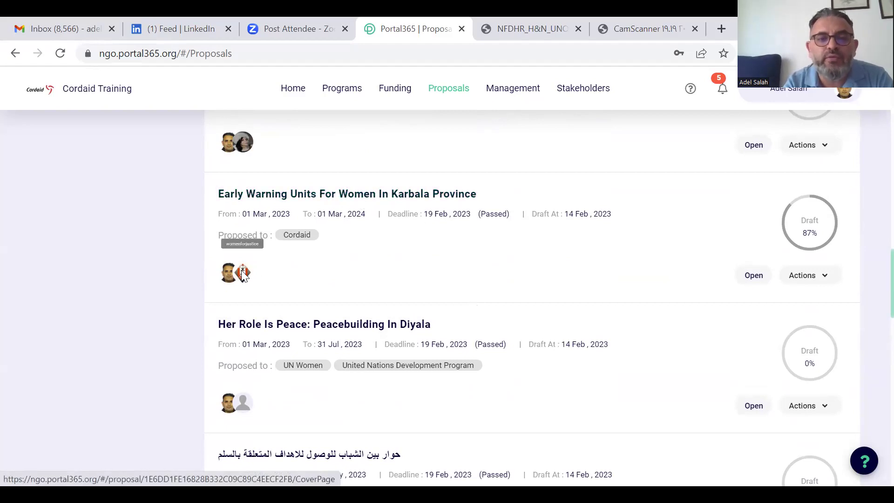
click(345, 195)
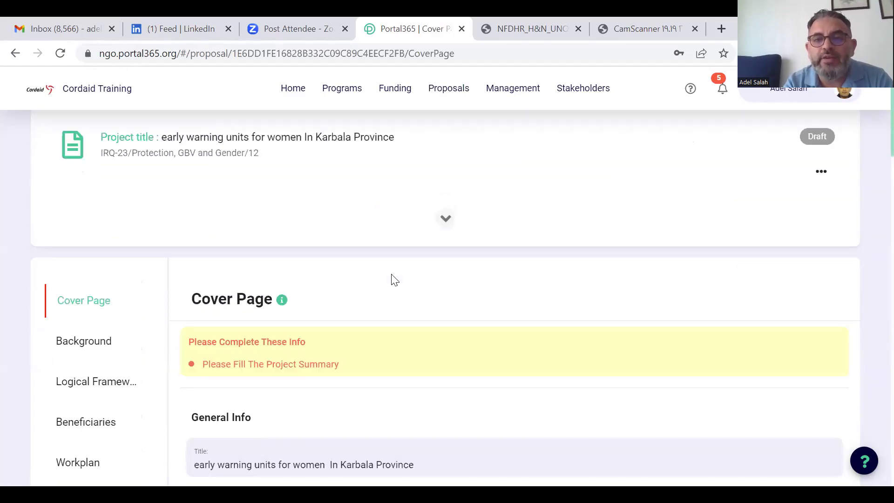
Review the general info on the proposal's Cover Page and look through its Budget section.
scroll(391, 280, down, 3)
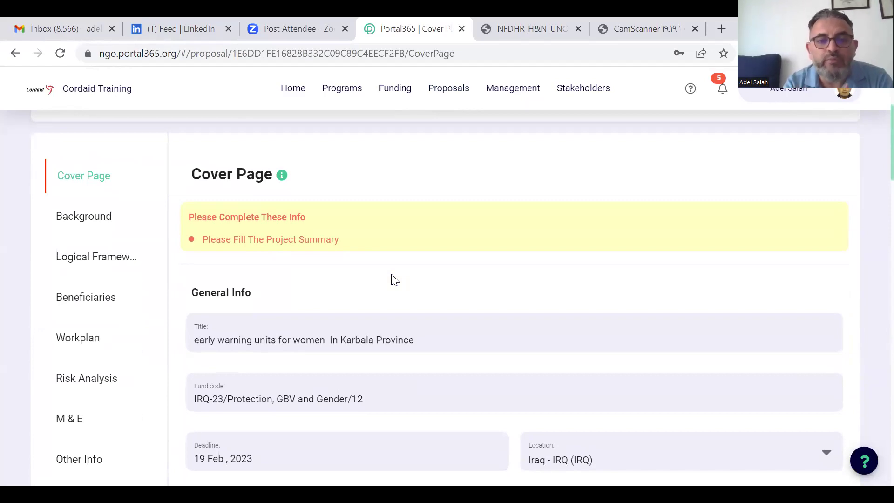
scroll(395, 280, down, 4)
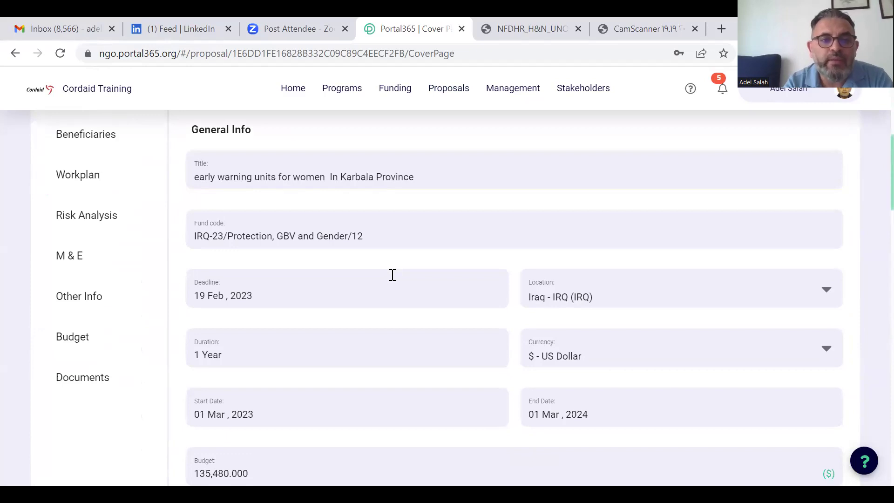
click(78, 330)
scroll(363, 332, down, 6)
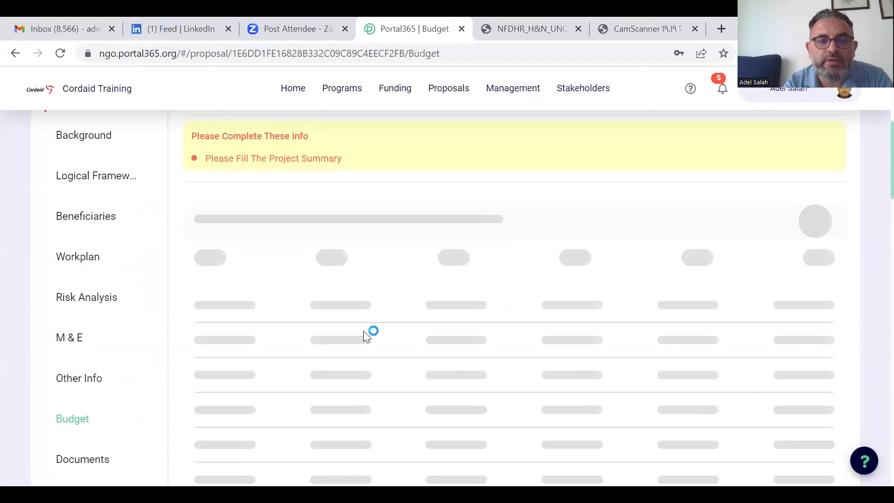
scroll(364, 331, down, 8)
scroll(363, 338, up, 12)
scroll(147, 300, down, 3)
scroll(145, 300, up, 3)
Return to the Cover Page, enter "FYI" as the project summary and save it.
click(91, 218)
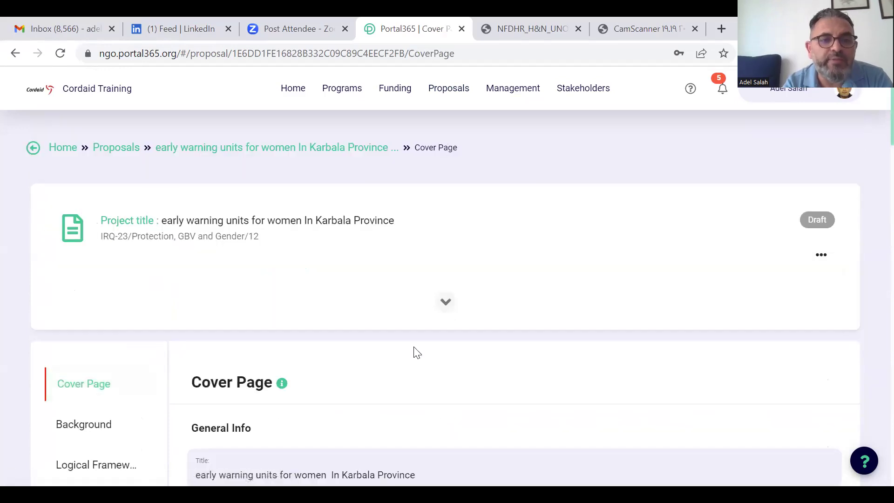
scroll(415, 349, down, 10)
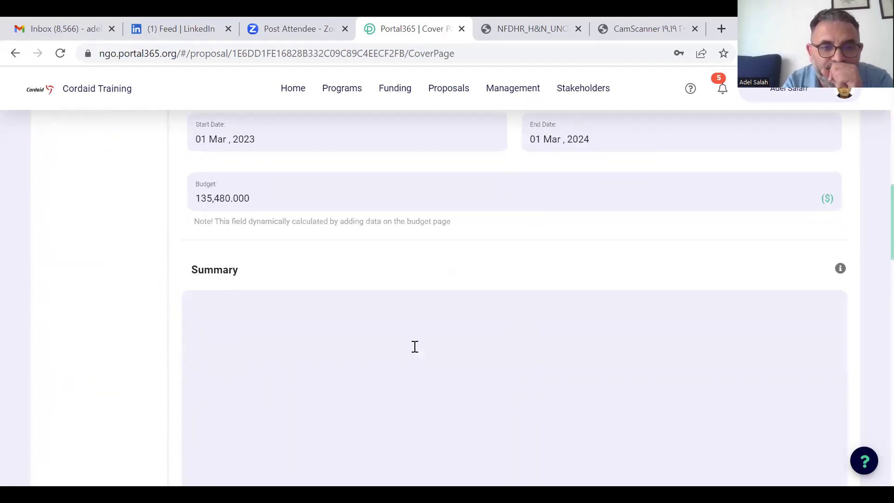
scroll(415, 346, down, 3)
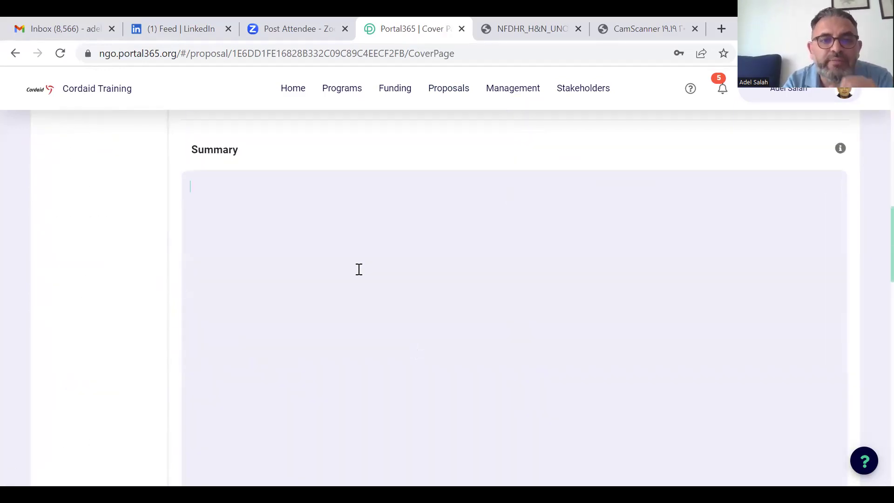
scroll(359, 269, up, 3)
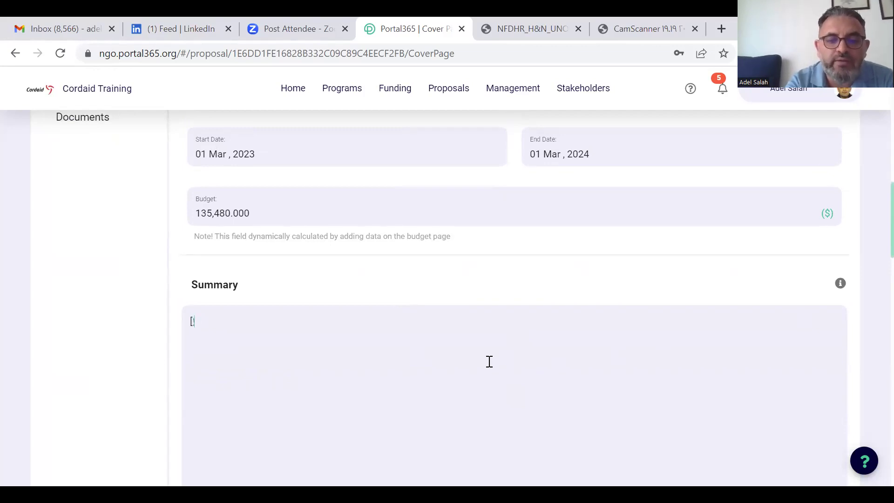
text(FYI)
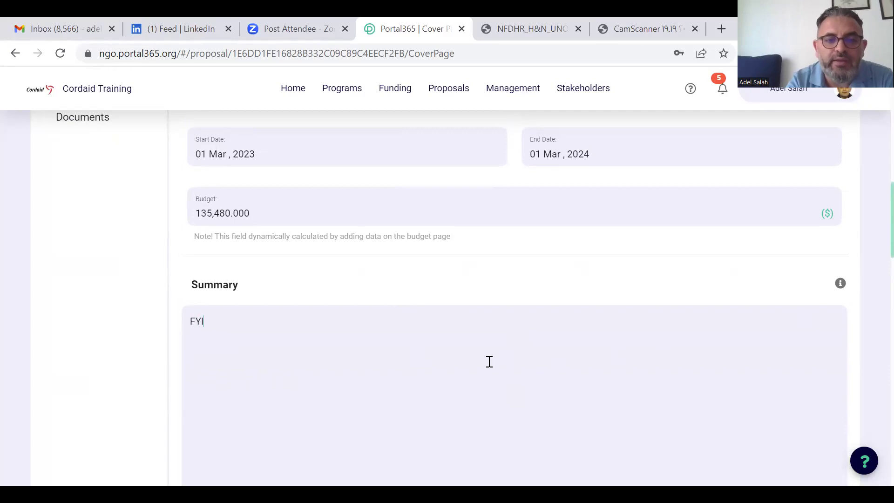
scroll(489, 361, down, 5)
click(465, 386)
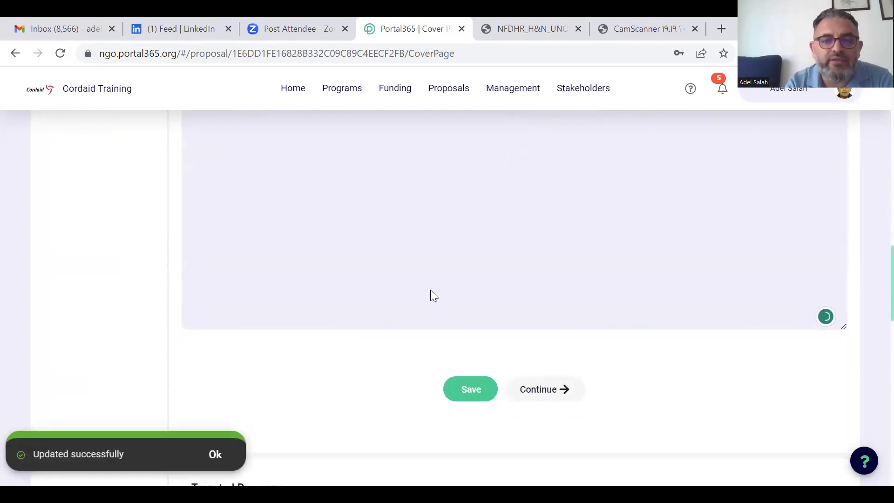
Check the Cover Page's general info and saved summary, and dismiss the save notification.
scroll(431, 291, up, 12)
scroll(431, 290, up, 3)
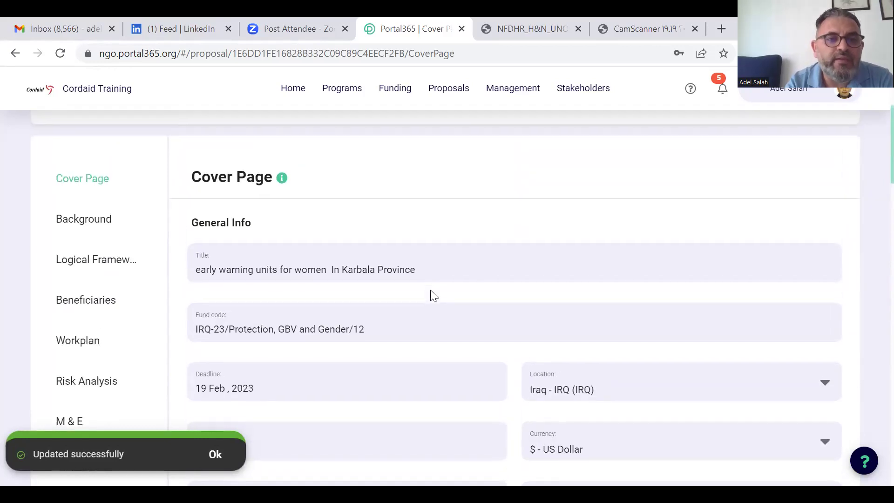
scroll(430, 290, down, 10)
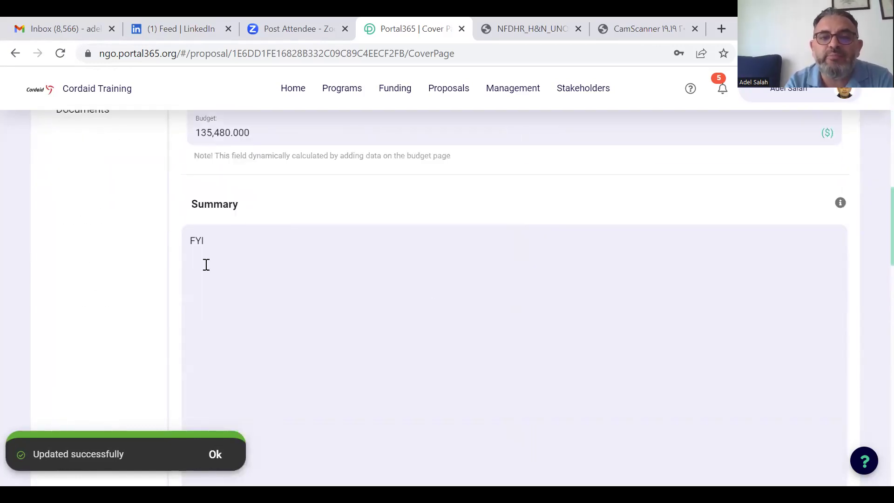
click(214, 456)
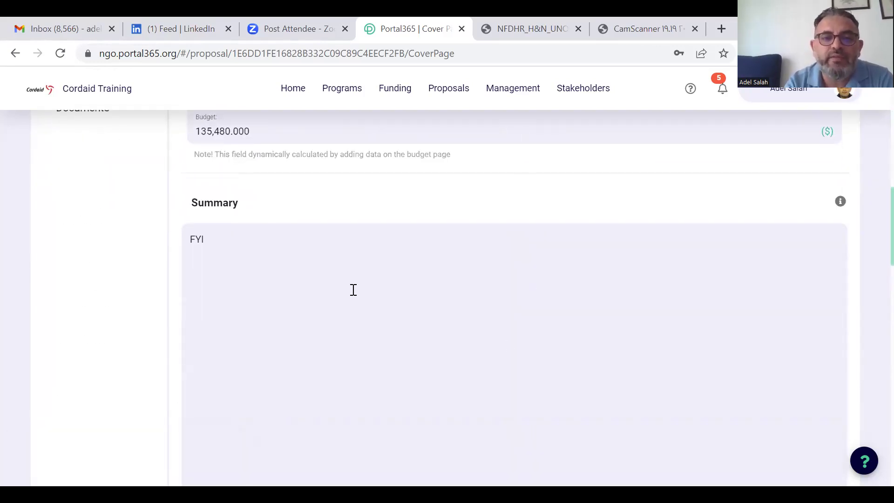
scroll(352, 289, down, 5)
scroll(352, 290, up, 10)
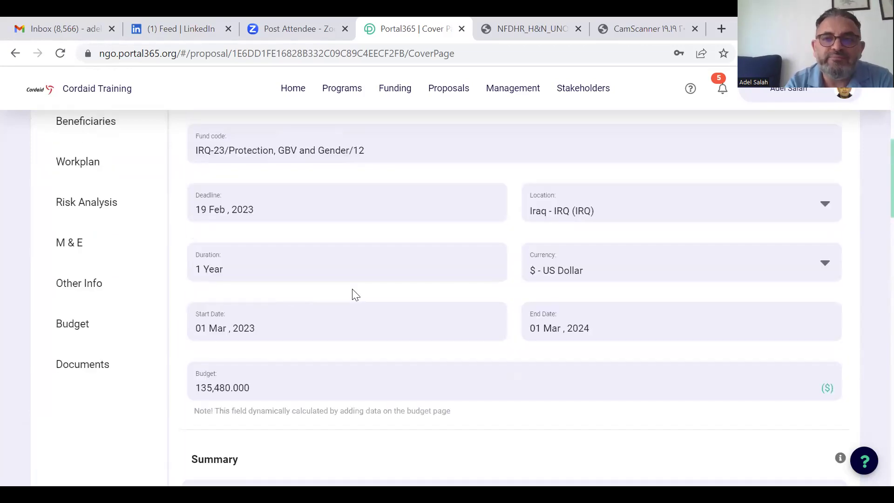
Open the proposal's Risk Analysis section and review the risk level totals and the table of Protection, GBV and Gender risks.
scroll(354, 292, up, 4)
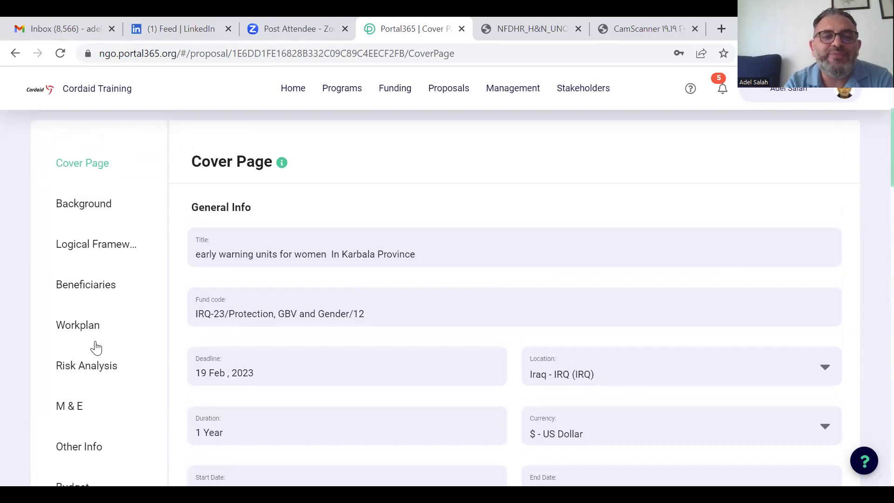
click(92, 372)
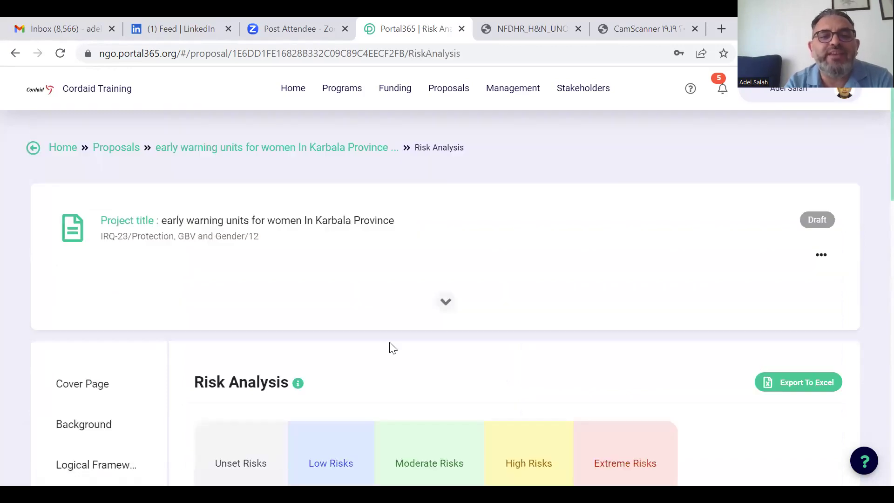
scroll(404, 351, down, 3)
scroll(404, 352, down, 7)
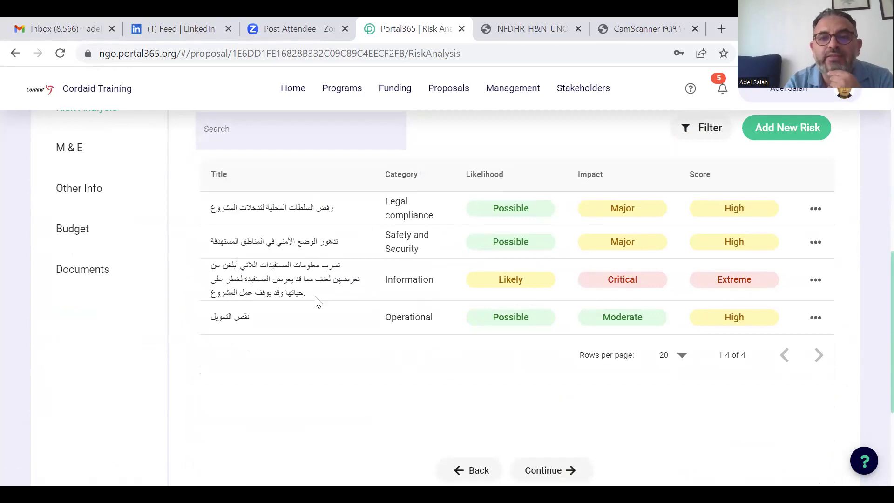
scroll(315, 302, up, 1)
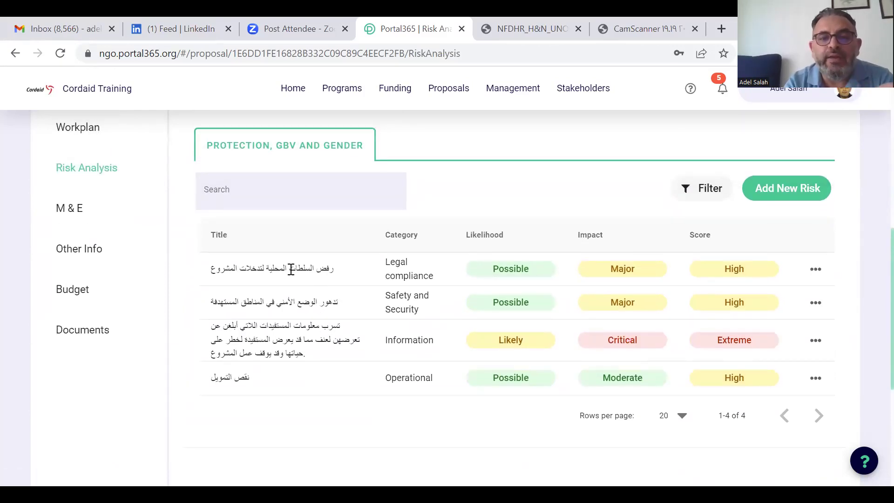
scroll(280, 280, up, 3)
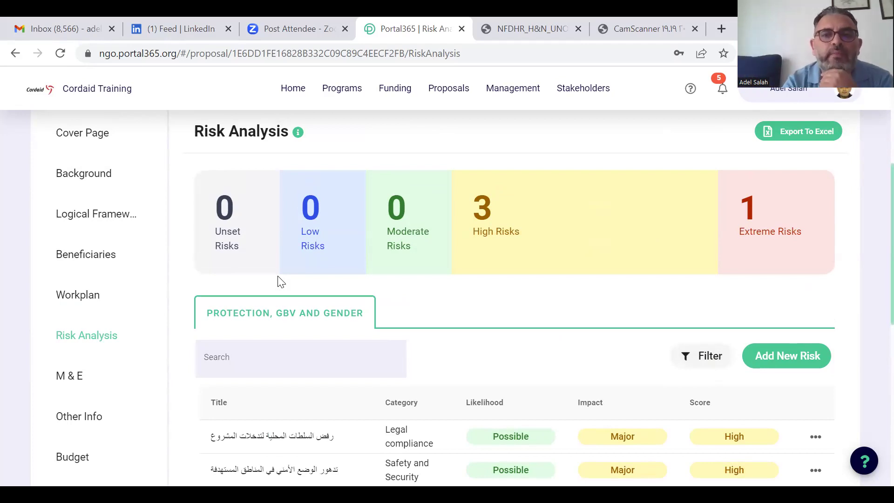
scroll(279, 281, down, 1)
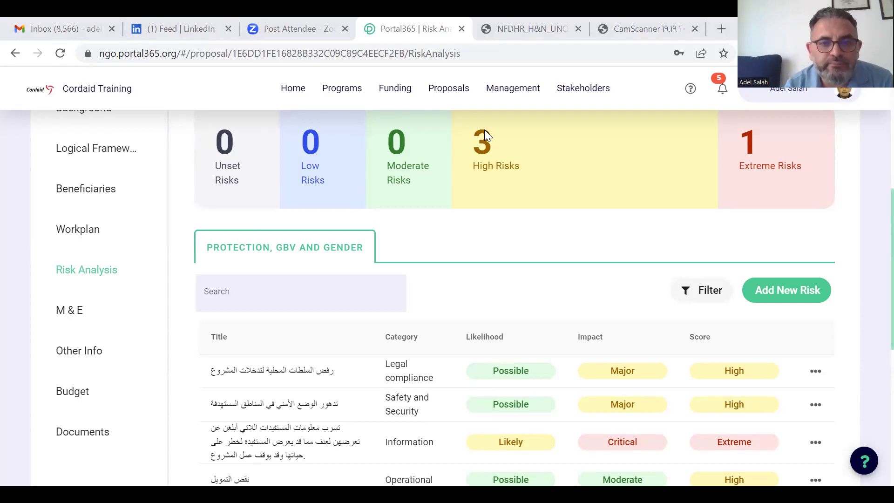
scroll(484, 130, down, 1)
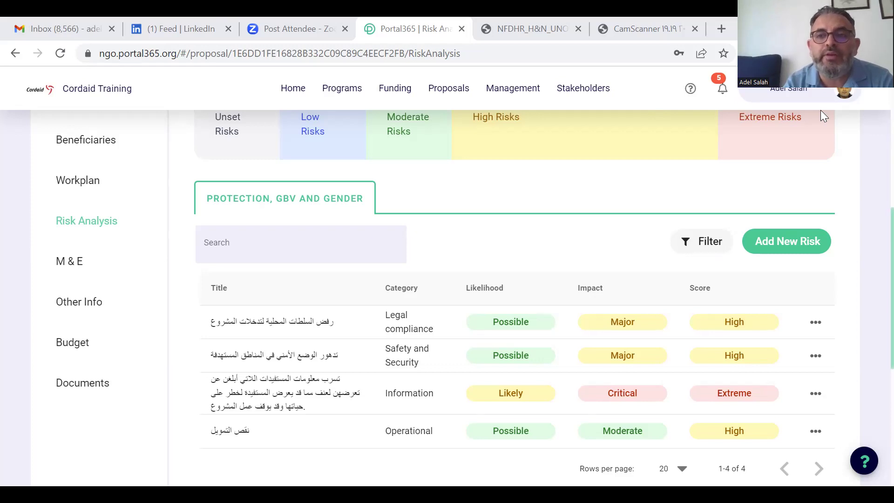
Switch the portal's interface language to Arabic and look over the translated Risk Analysis page.
click(788, 100)
click(707, 392)
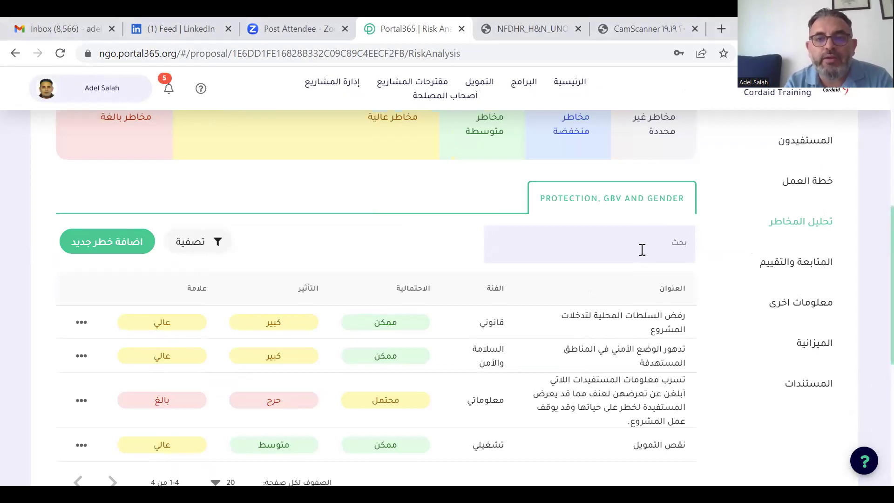
scroll(651, 261, up, 3)
scroll(782, 345, down, 3)
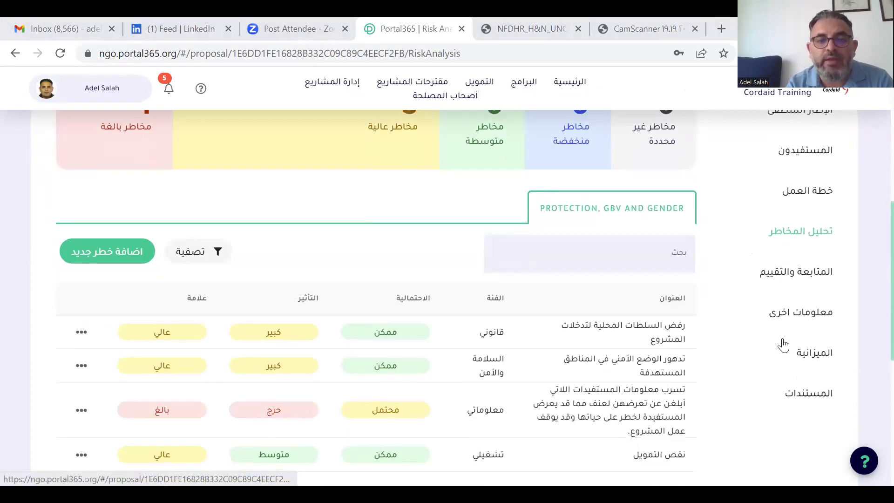
scroll(783, 345, down, 1)
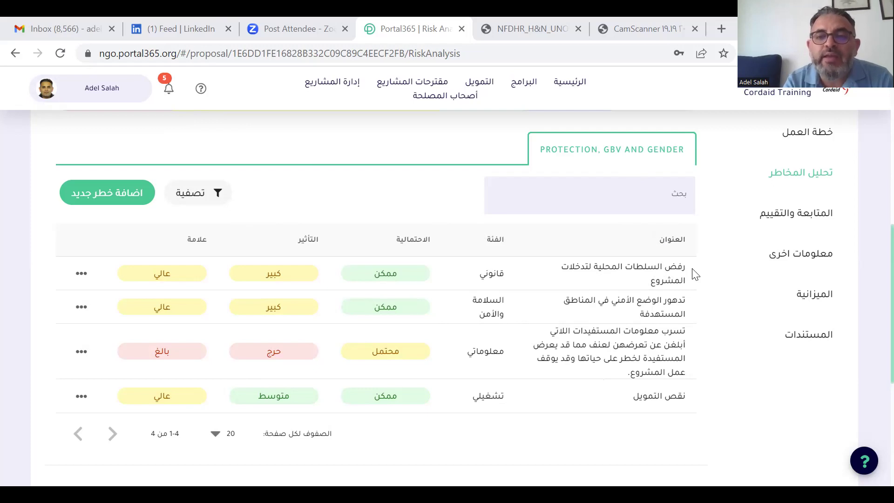
Examine the listed risks' titles, categories and ratings, focusing on the legal and information risks, and check the actions available for the first risk.
triple_click(591, 283)
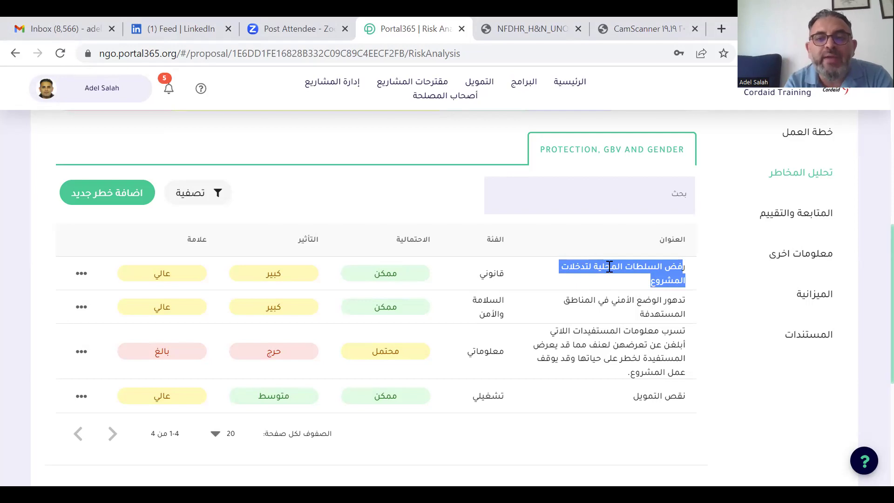
double_click(609, 267)
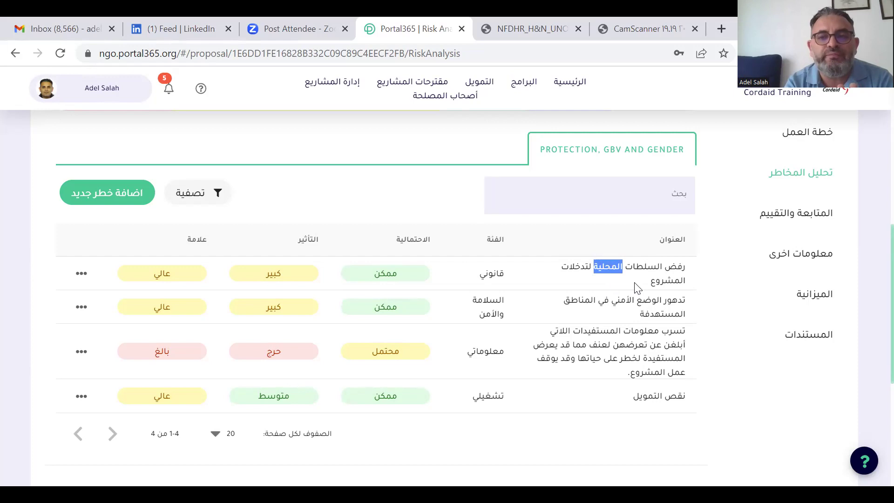
double_click(487, 277)
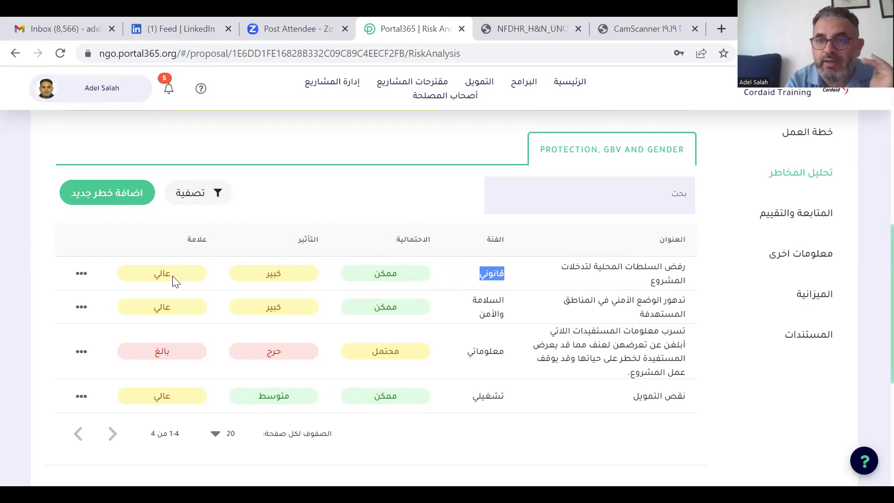
click(85, 277)
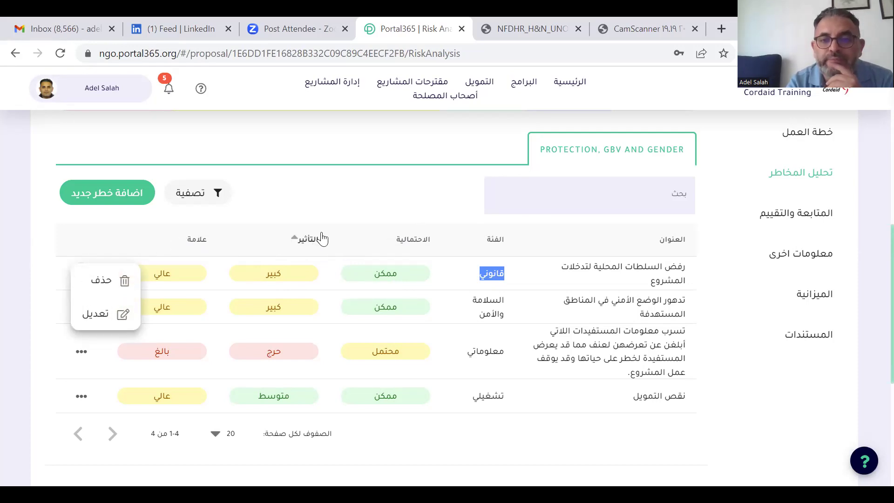
click(361, 215)
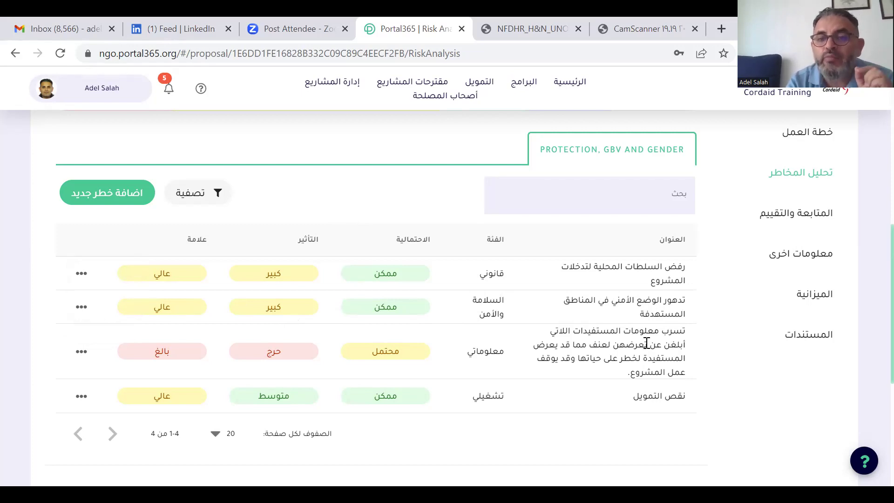
scroll(647, 343, down, 1)
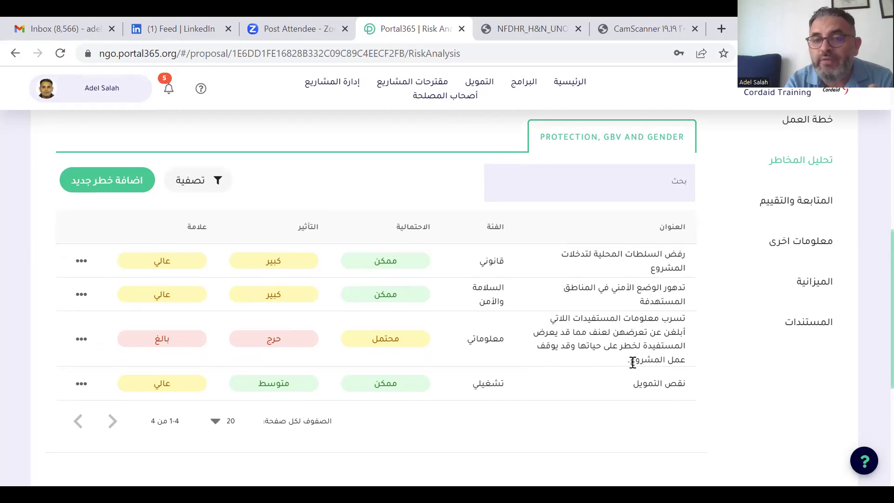
double_click(482, 343)
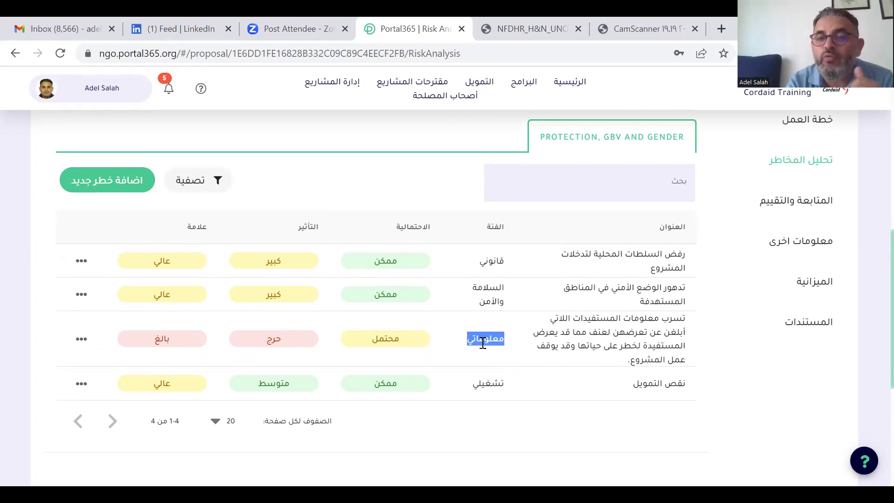
click(382, 339)
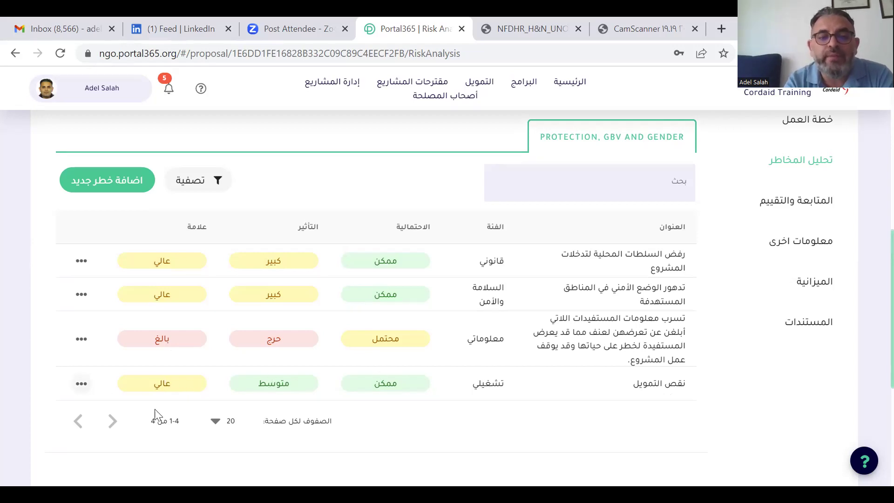
Look through the new-risk form's fields and its predefined risk options, and close the form without saving.
click(115, 187)
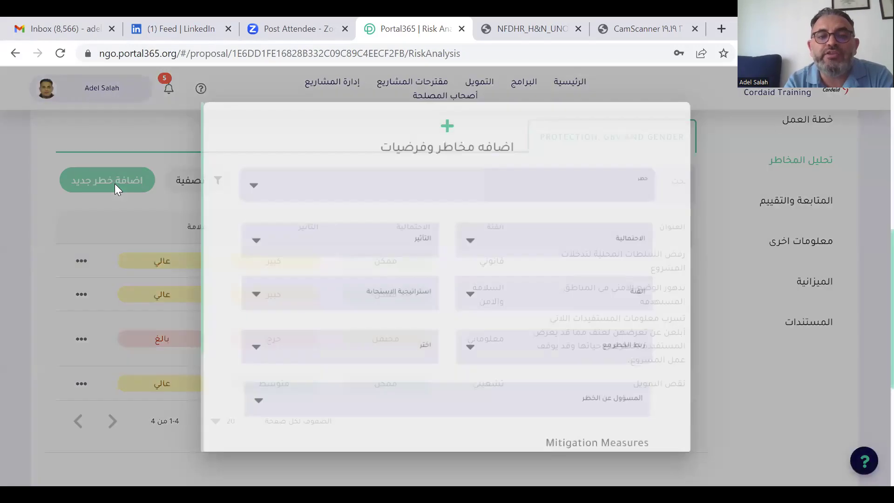
scroll(544, 314, down, 3)
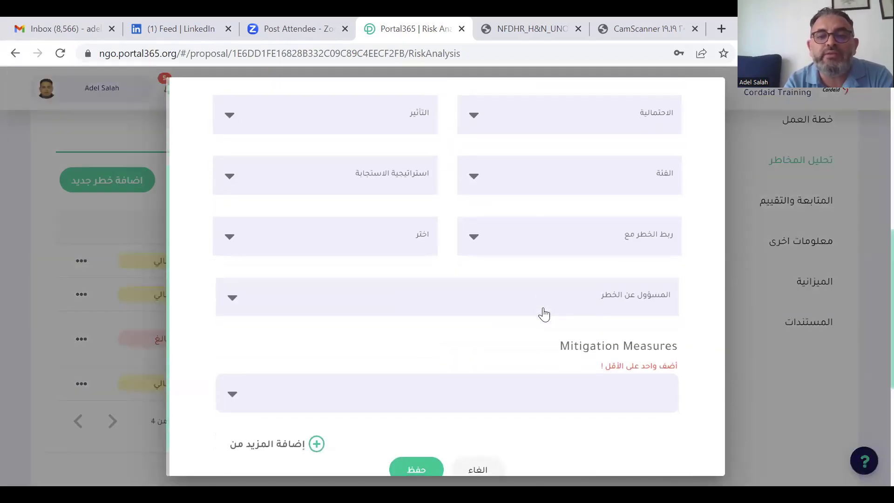
scroll(544, 313, up, 3)
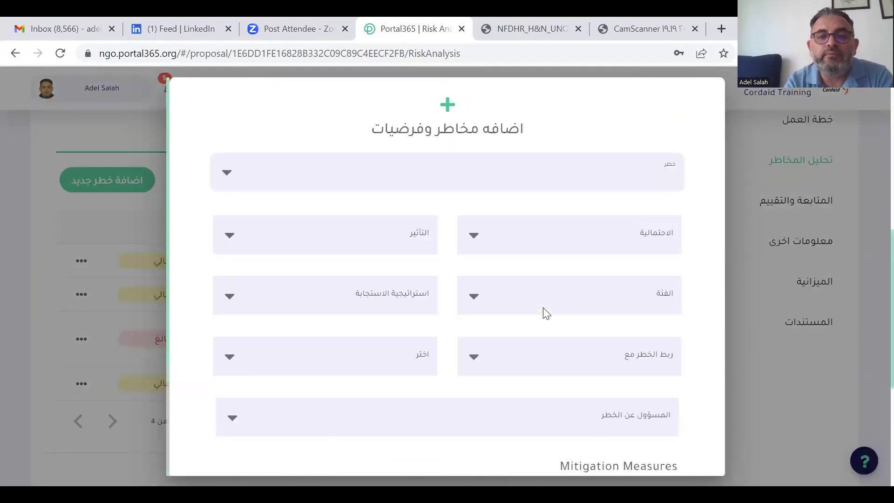
click(619, 178)
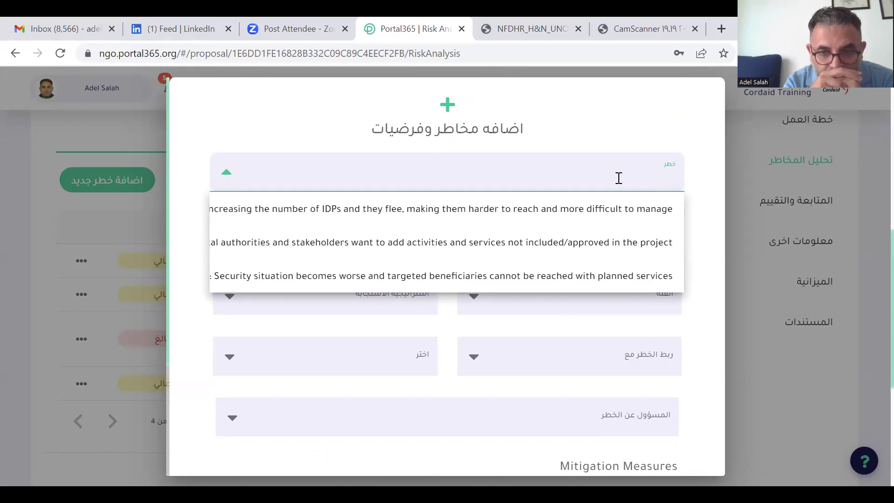
click(585, 142)
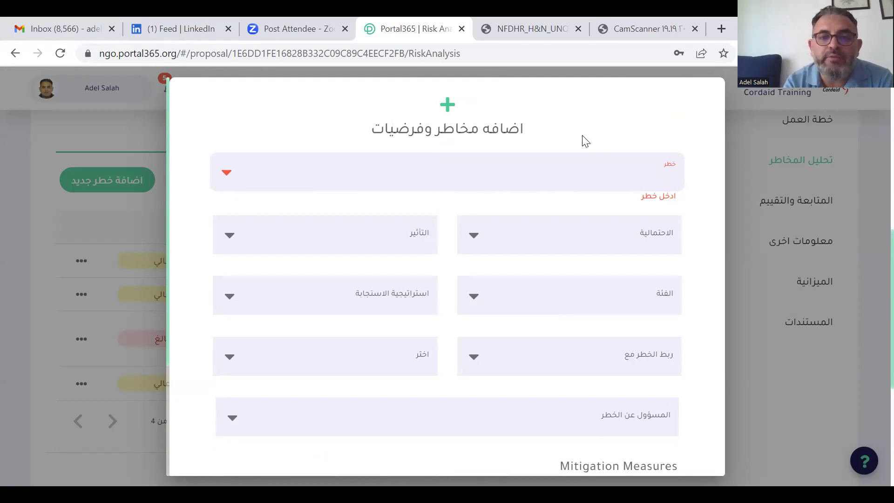
drag(585, 141, 191, 156)
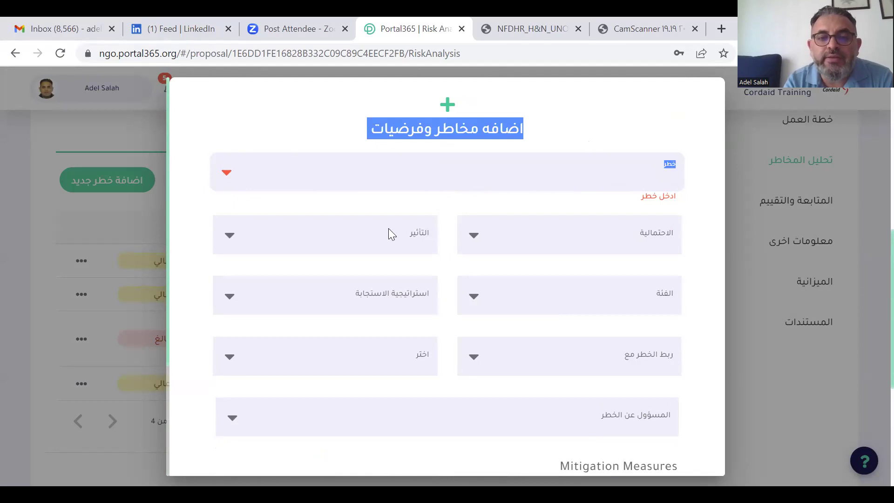
scroll(460, 263, down, 3)
click(477, 437)
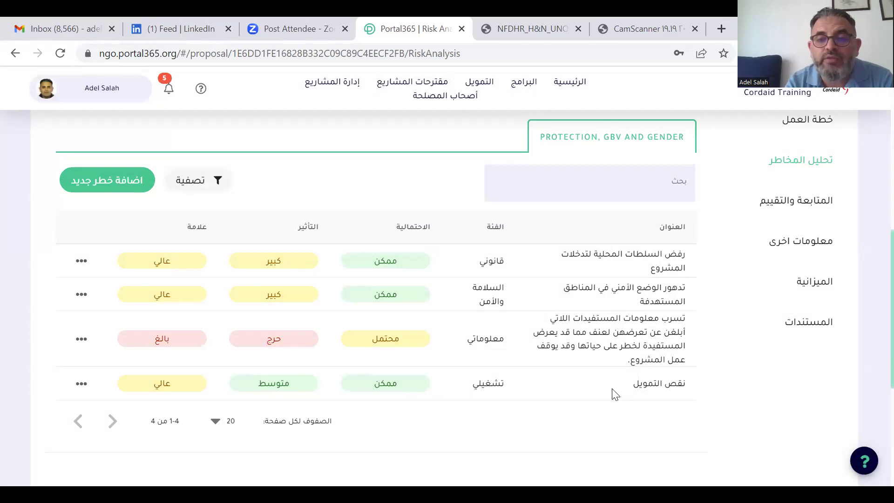
Open a blank new-risk form from the Risk Analysis page and begin its risk title with "تعرض النساء".
scroll(643, 316, up, 2)
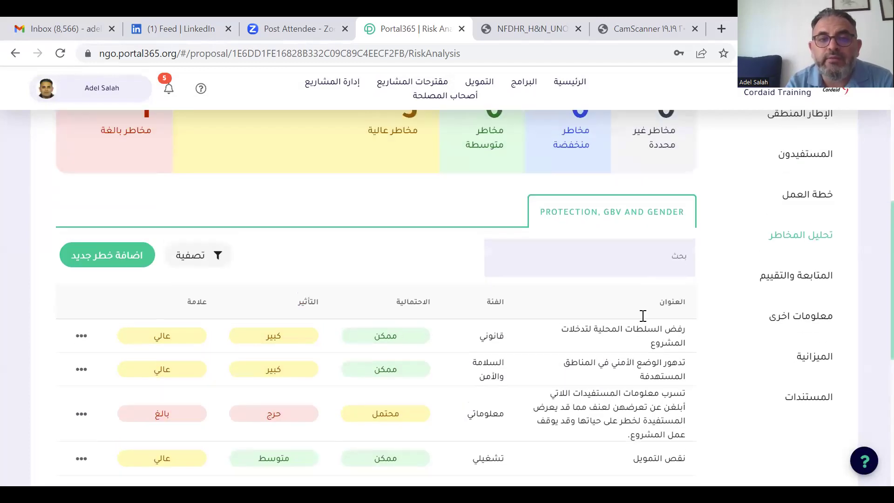
scroll(643, 316, down, 2)
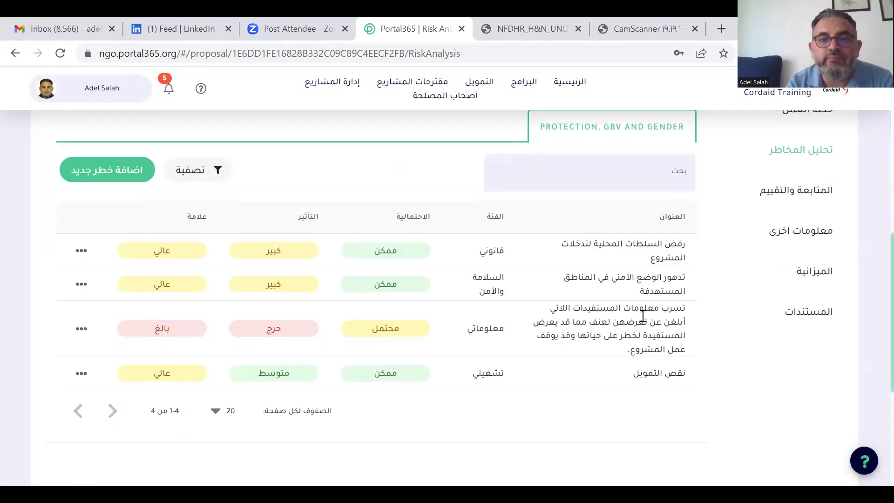
click(134, 180)
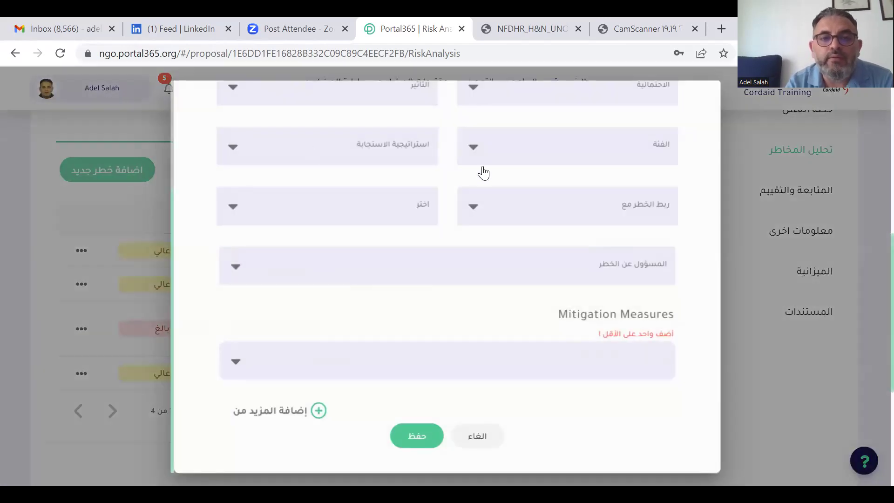
scroll(544, 173, up, 3)
click(614, 185)
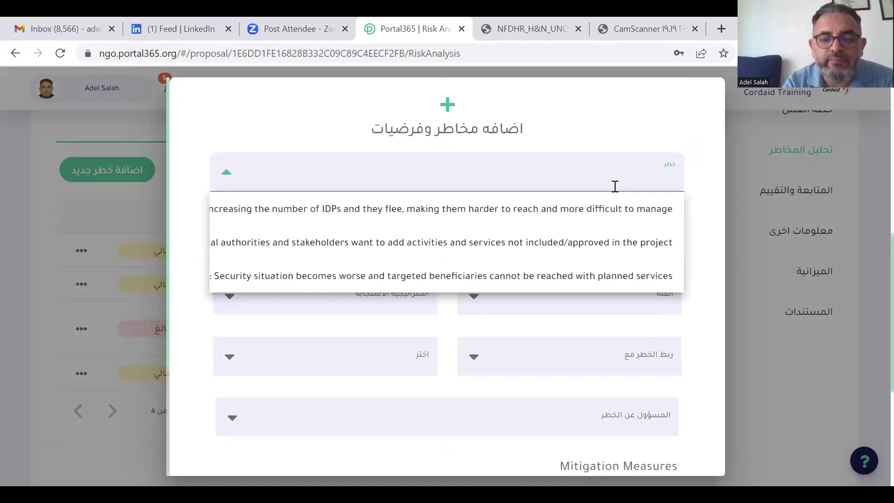
text(ddd)
key(BackSpace)
key(BackSpace)
key(BackSpace)
text(تعرض)
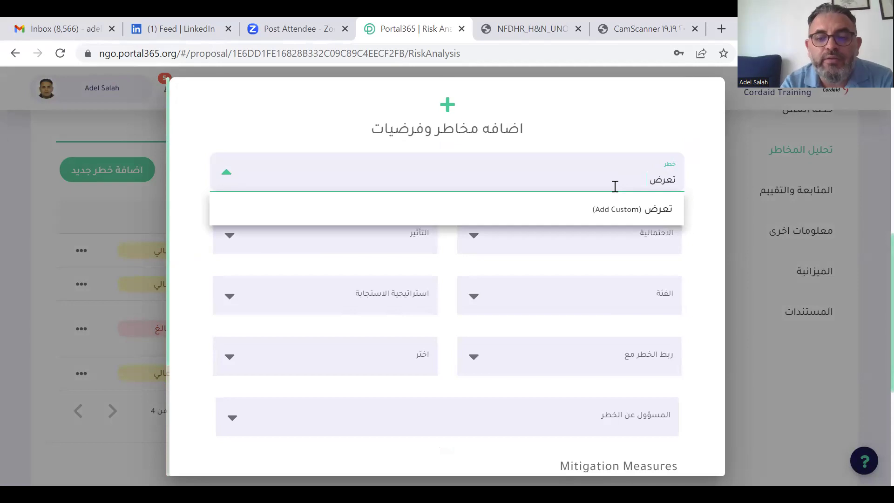
text( النساء)
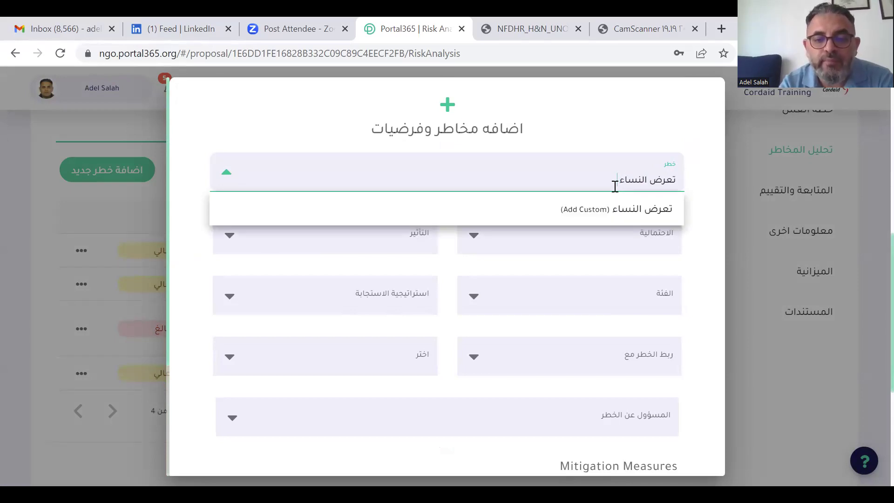
text( اللتي)
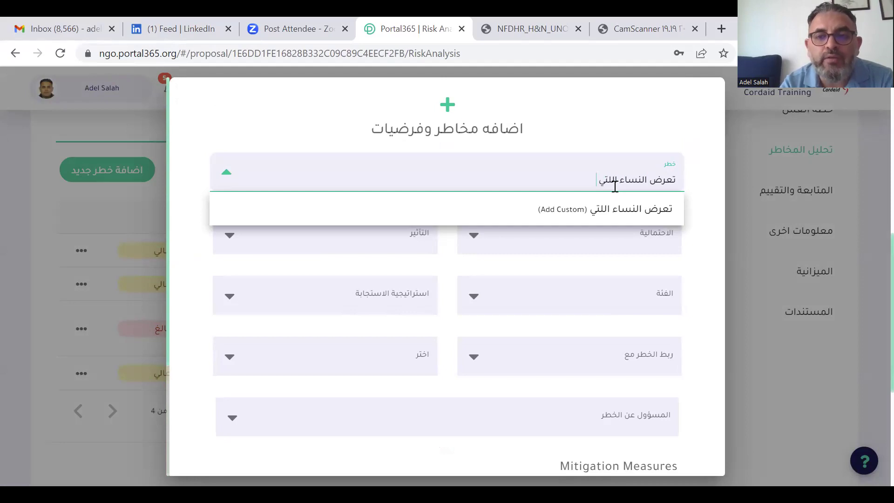
key(BackSpace)
key(BackSpace)
key(BackSpace)
key(BackSpace)
key(BackSpace)
key(BackSpace)
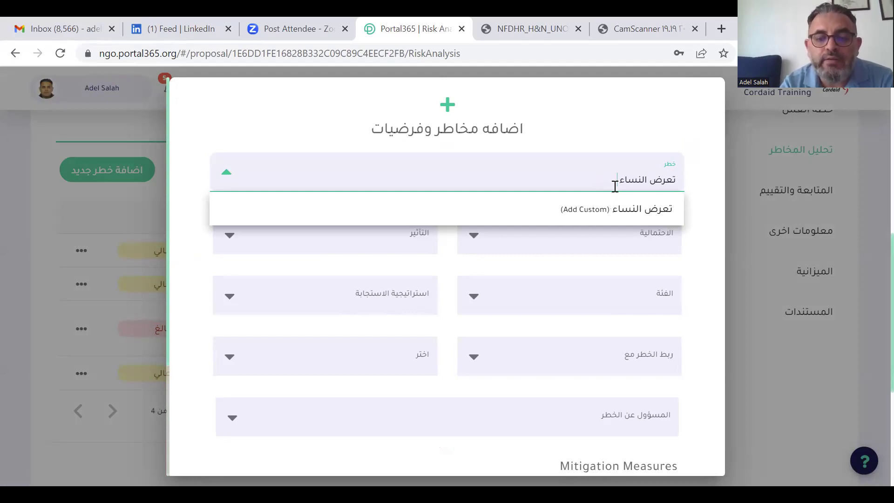
Continue the risk title with "لتحرش" and accept "تعرض النساء لتحرش" as a custom risk.
text(لتحرش ن)
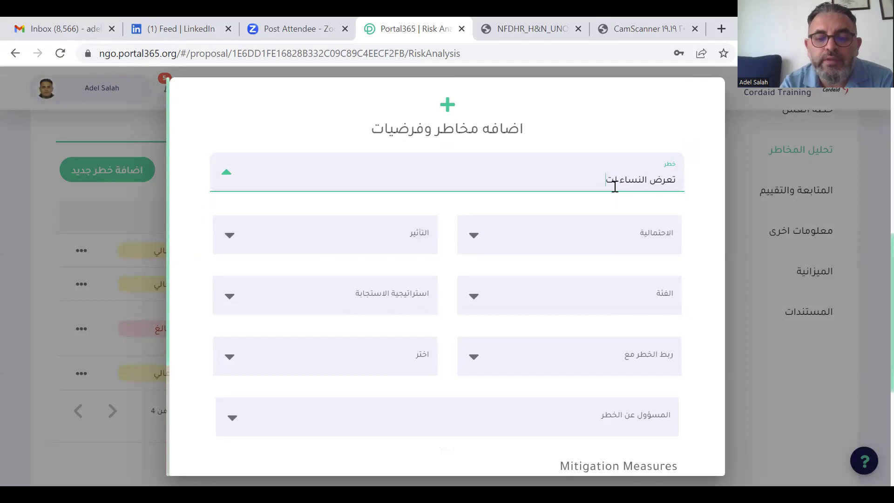
text(تيجة)
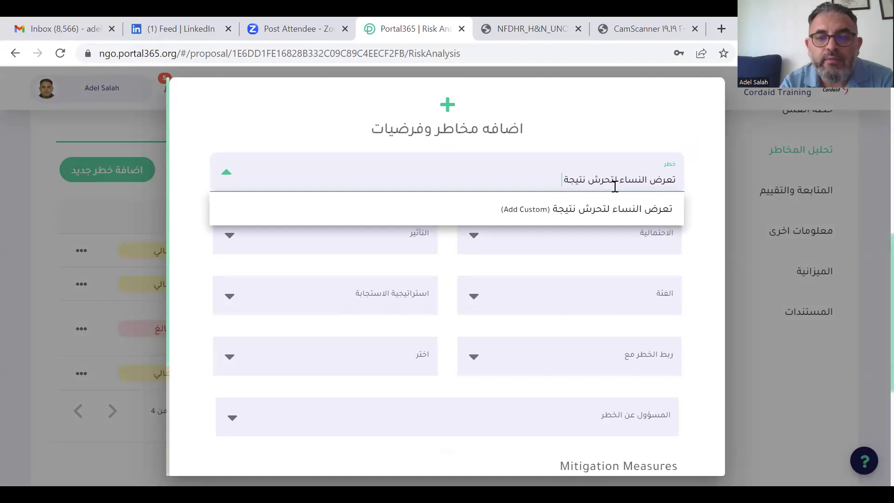
key(BackSpace)
key(BackSpace)
key(BackSpace)
key(BackSpace)
key(BackSpace)
key(BackSpace)
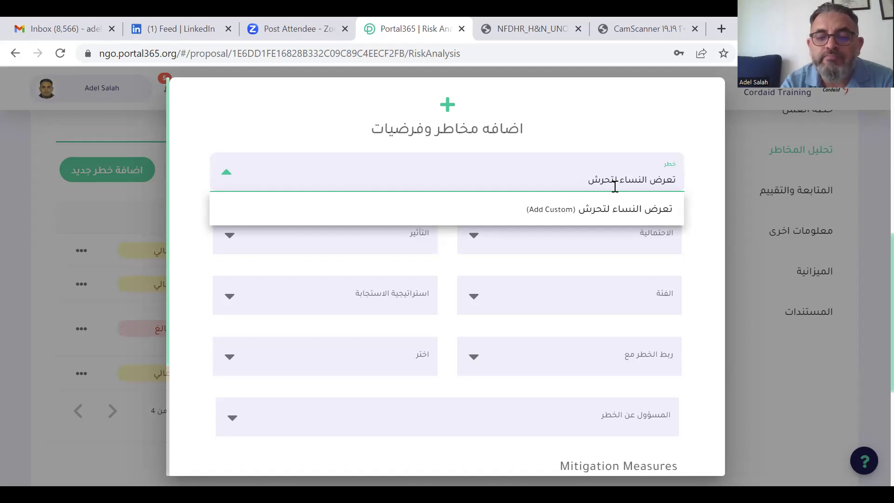
text(نتيجة)
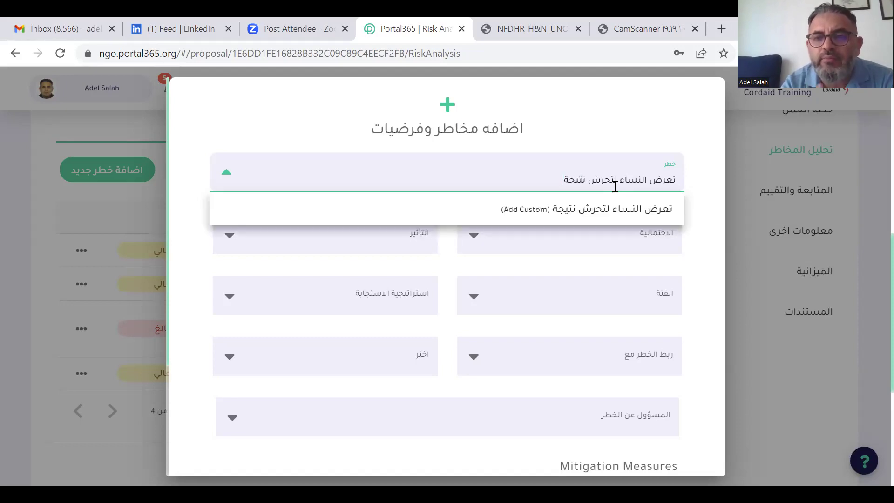
key(BackSpace)
key(BackSpace)
key(BackSpace)
key(BackSpace)
key(BackSpace)
key(BackSpace)
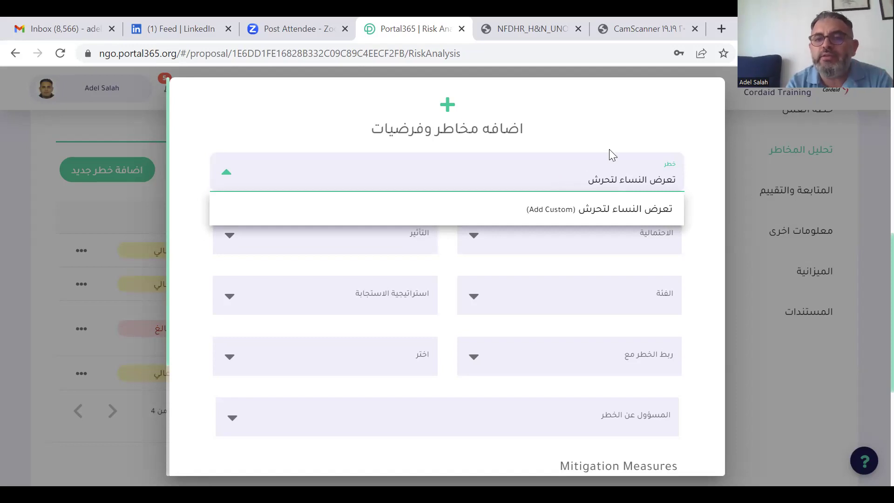
key(Return)
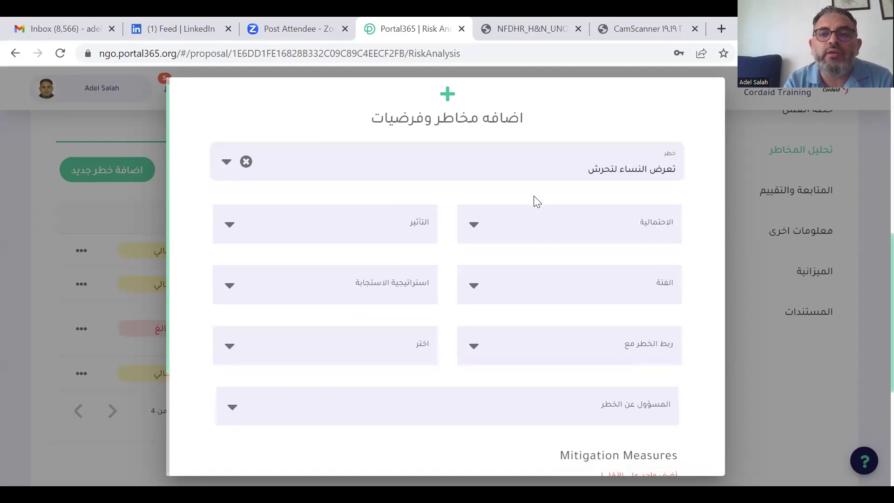
Extend the custom risk title to "تعرض النساء لتحرش سواء من مقدمي الخدمات أو كادر المشروع (Safeguarding)" and accept it as the custom entry.
click(547, 171)
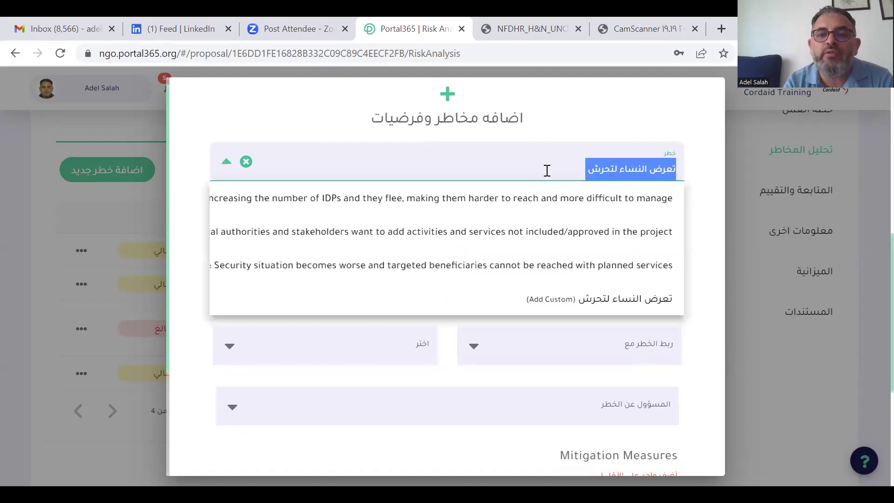
click(547, 170)
text(سواء)
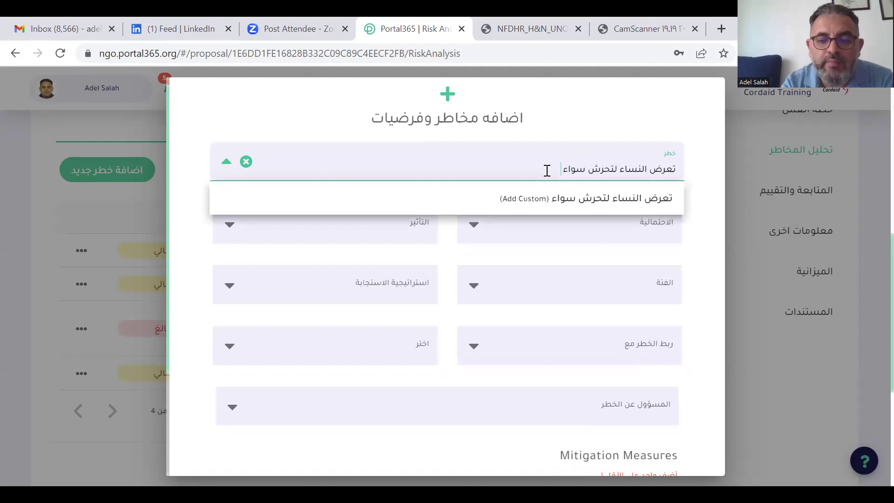
text( من مقدمي الخ)
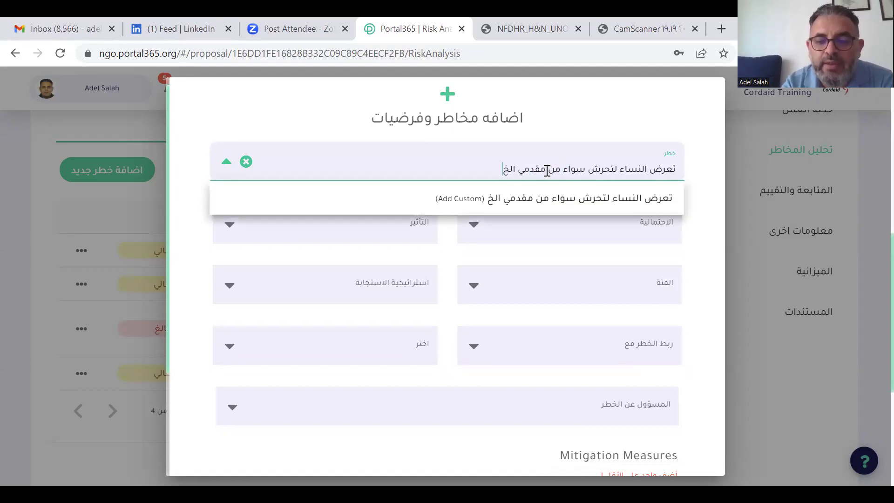
text(دمات أو كادر)
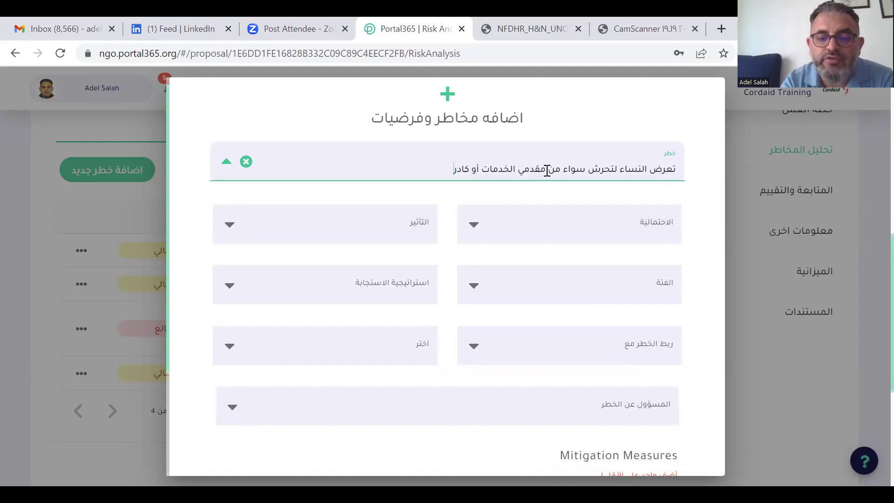
text( المشروع)
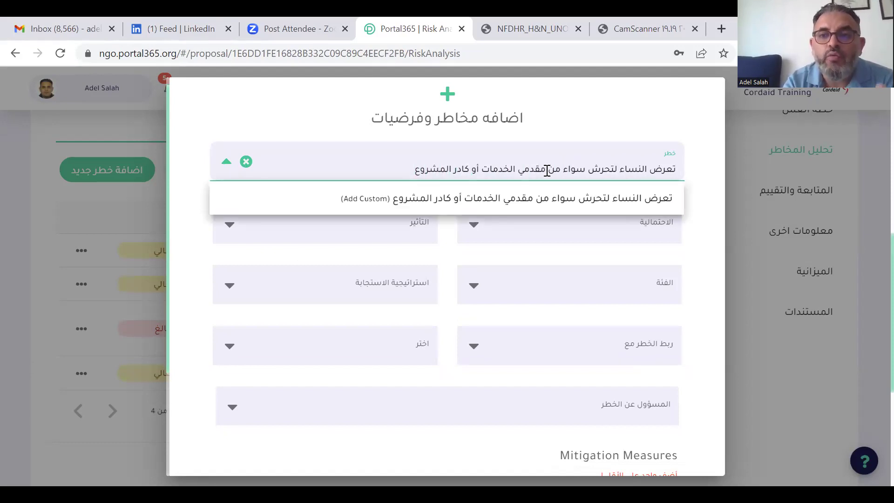
text( ()
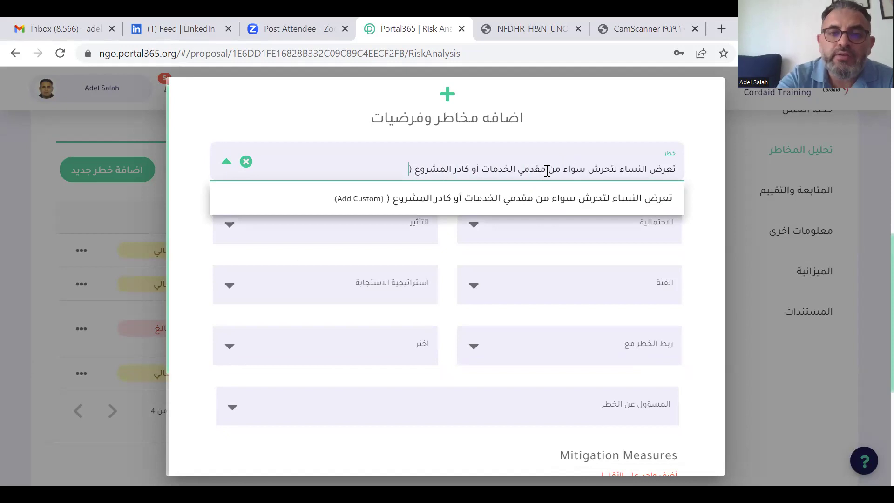
text(Safeguardi)
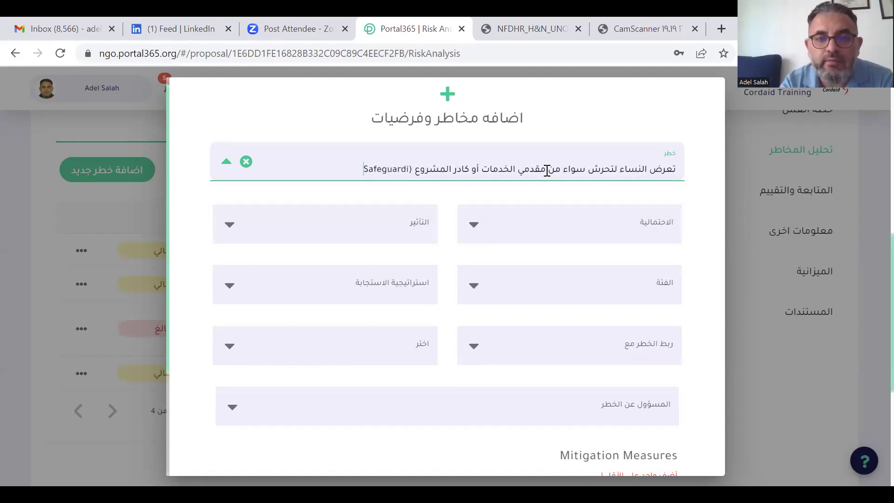
text(ng))
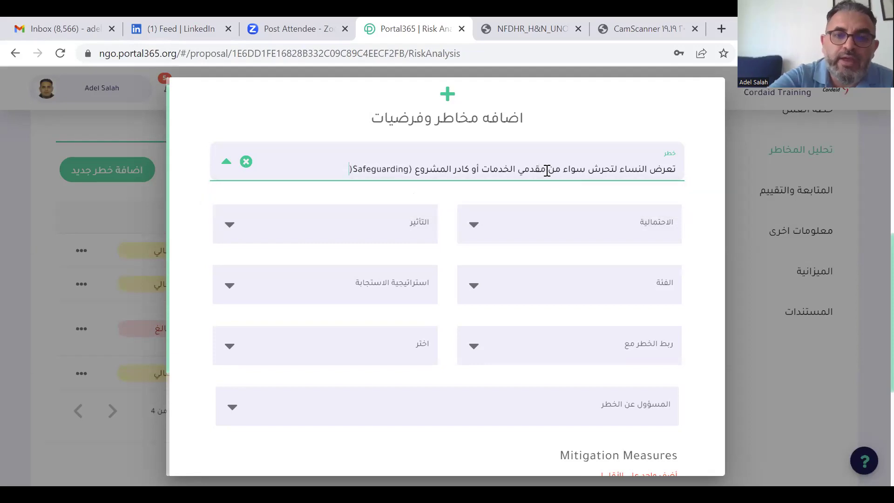
text())
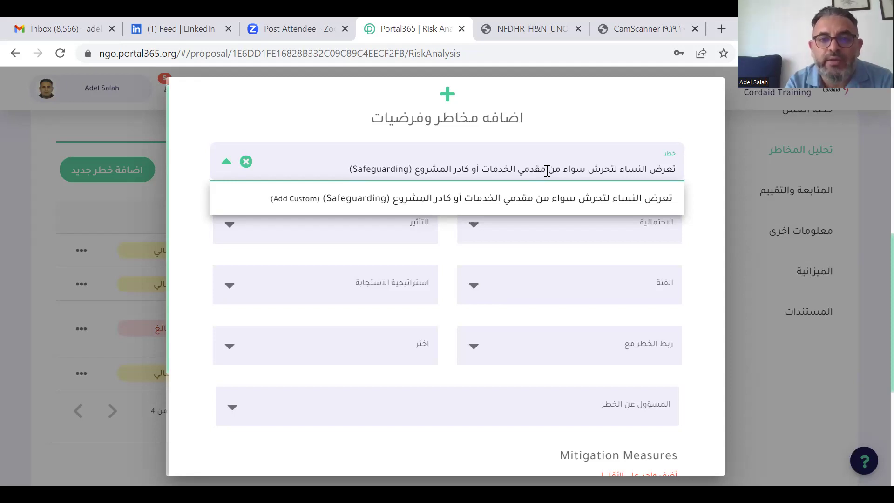
click(413, 195)
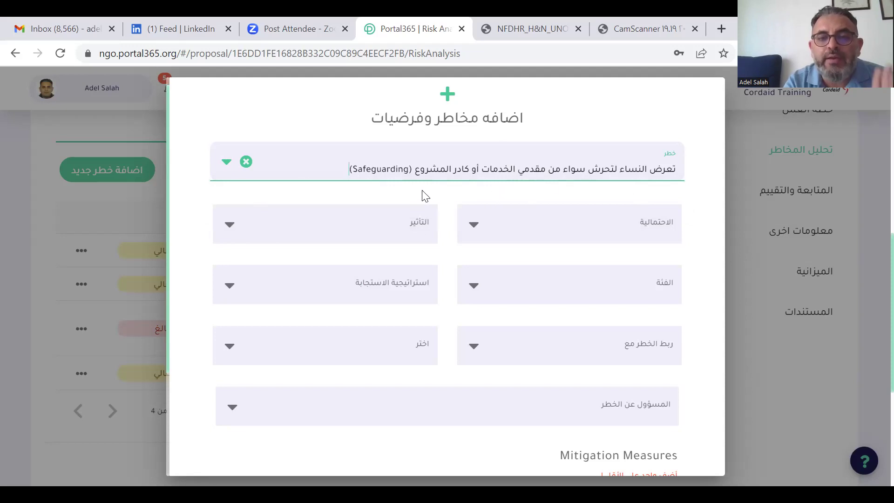
Set the new risk's likelihood (الاحتمالية) to "غير محتمل" and its impact (التأثير) to "حرج".
click(490, 232)
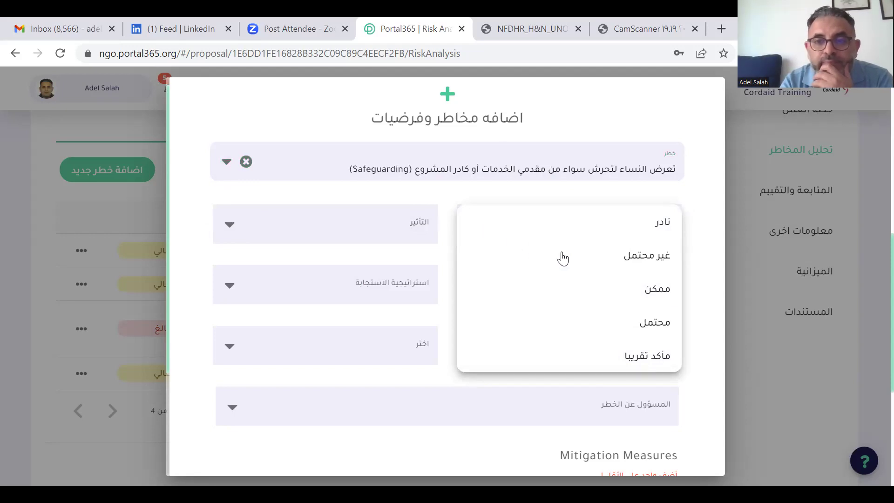
click(654, 259)
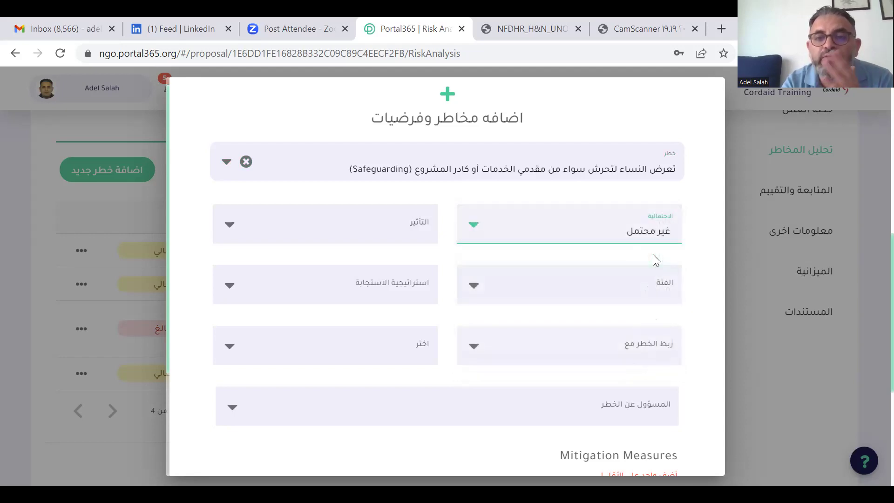
click(395, 223)
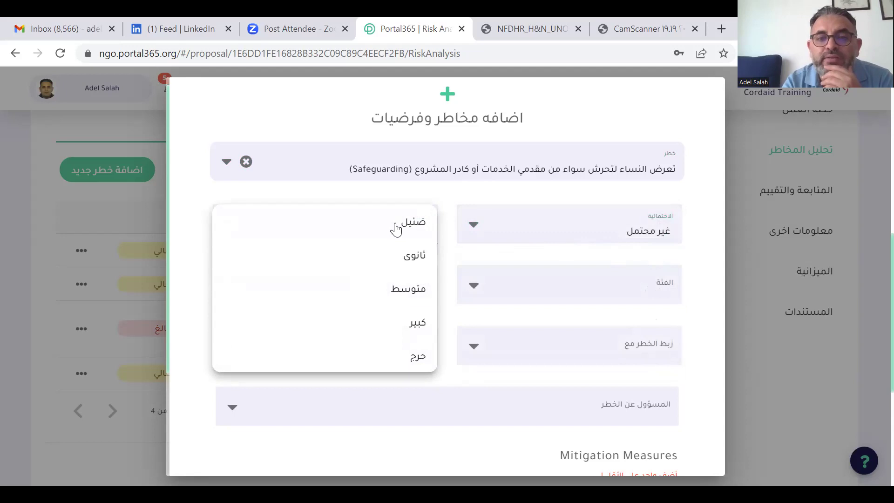
click(411, 365)
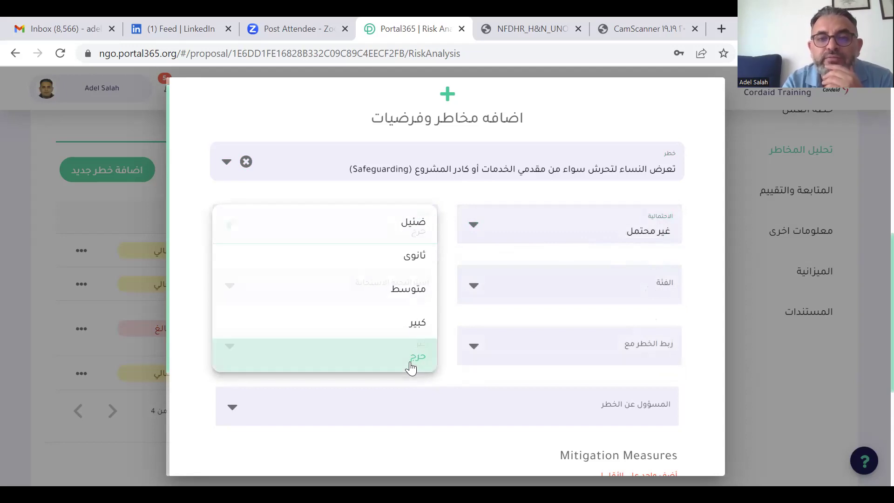
Set the new risk's category (الفئة) to "اخلاقي" and its response strategy (استراتيجية الاستجابة) to "تجنب".
click(620, 296)
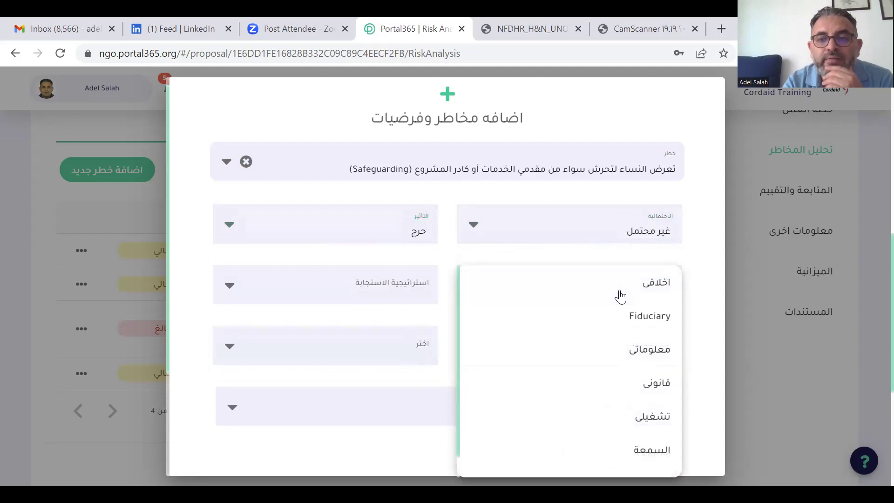
click(655, 285)
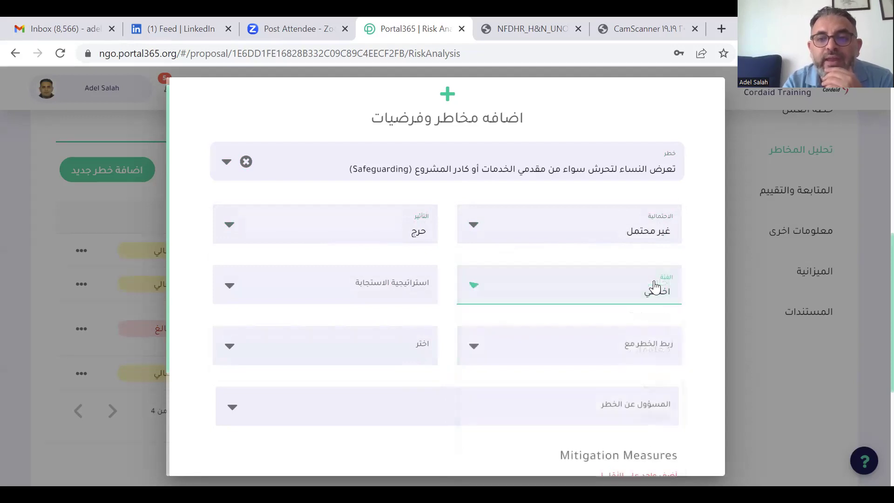
click(382, 298)
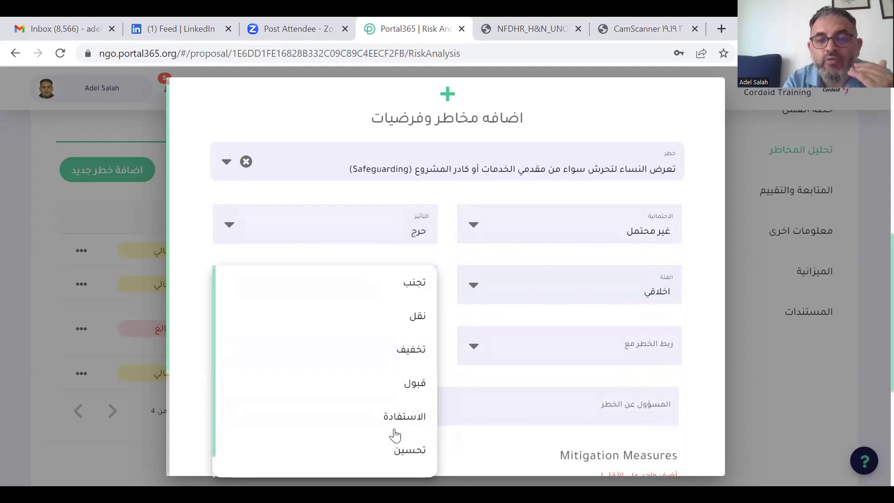
scroll(396, 429, down, 1)
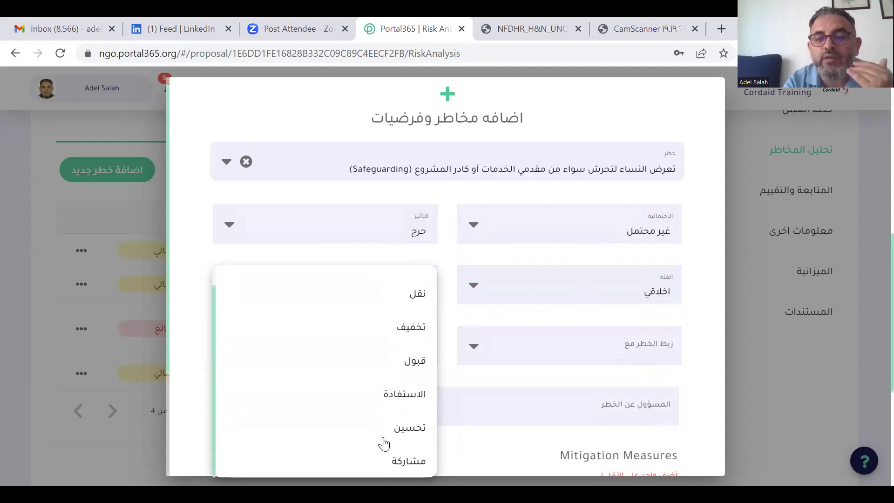
scroll(403, 355, up, 1)
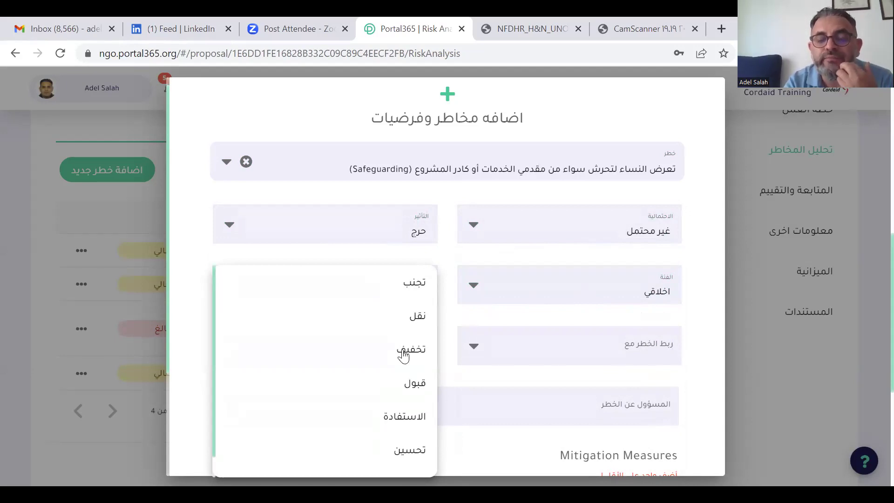
click(413, 284)
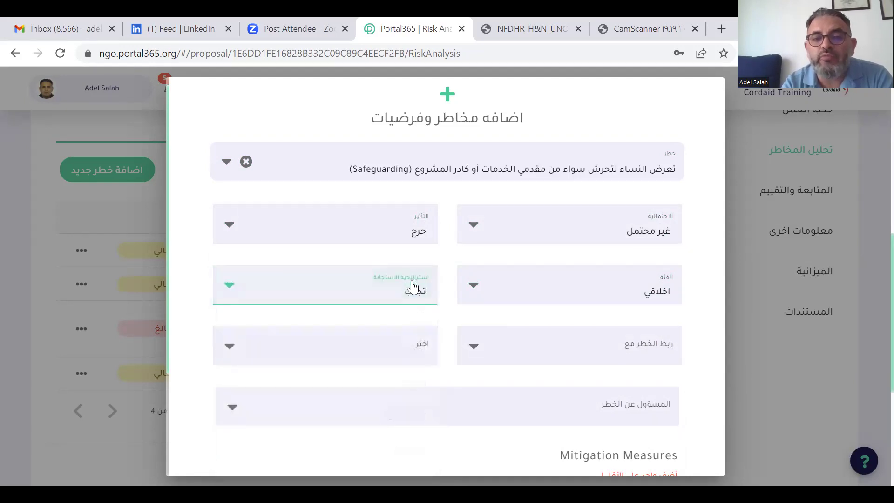
click(512, 320)
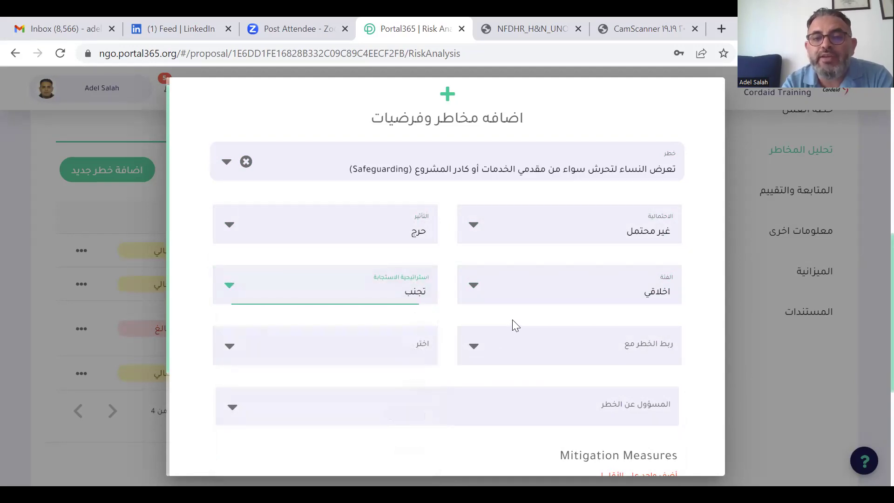
Link the risk to "الانشطة" and select the activity "توفير بدل مواصلات للمتدربات لتغطية النفقات الخاصة بالذاهب الى والعودة من مراكز التدريب.".
click(507, 369)
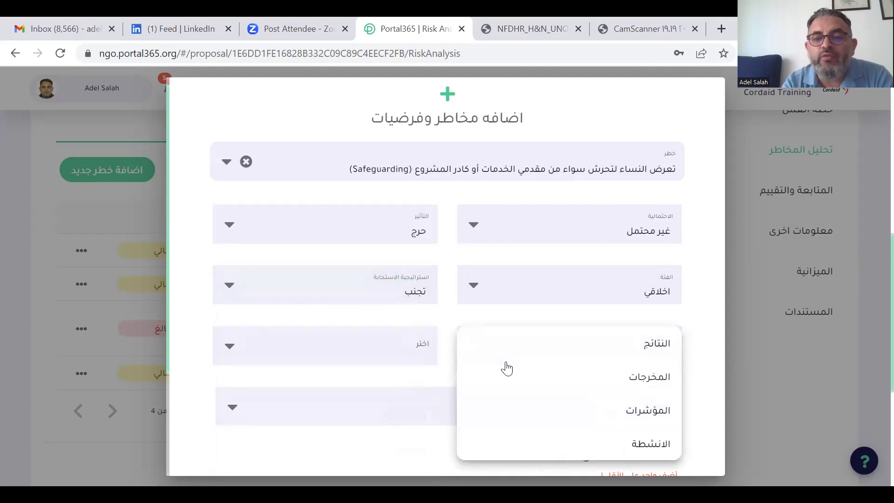
click(636, 453)
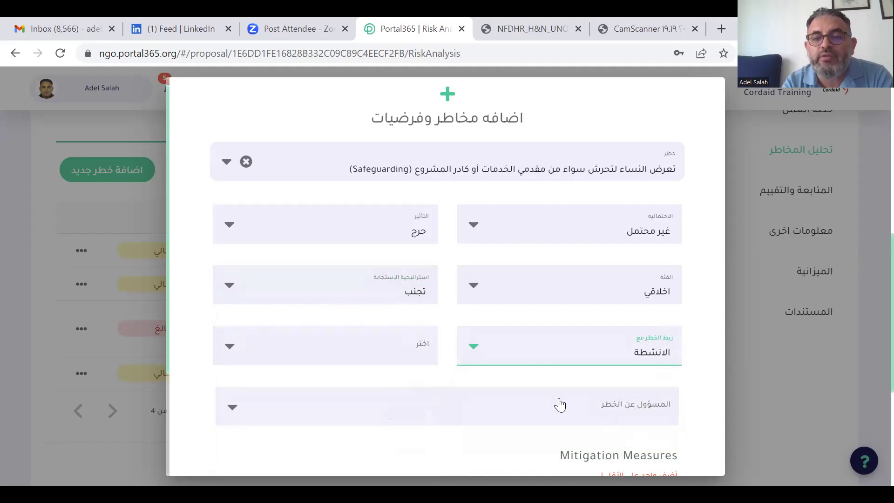
click(368, 349)
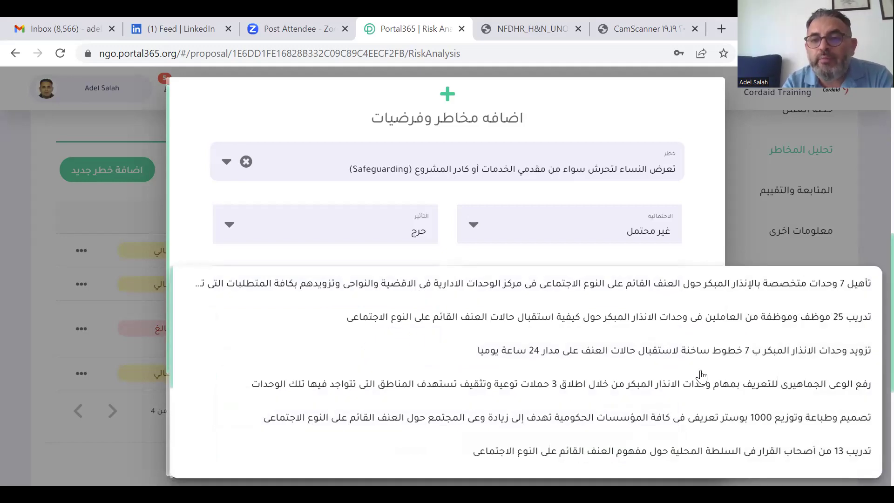
scroll(702, 374, down, 3)
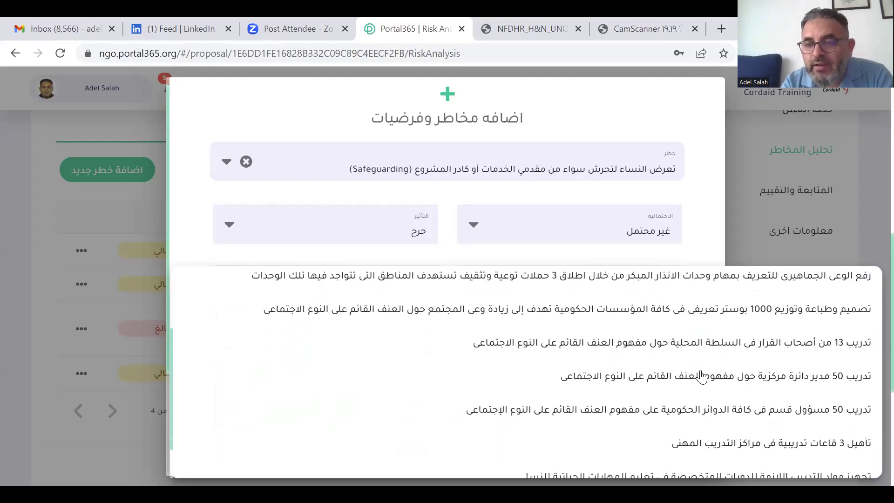
scroll(702, 375, down, 1)
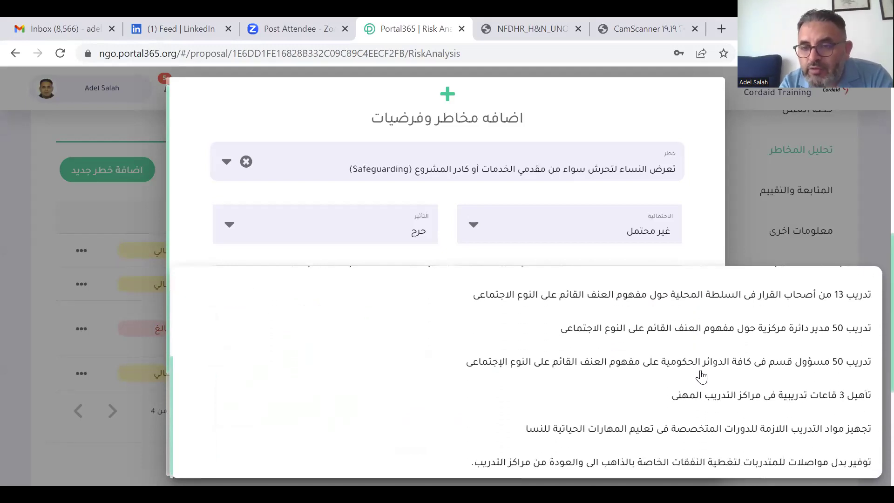
scroll(701, 376, up, 1)
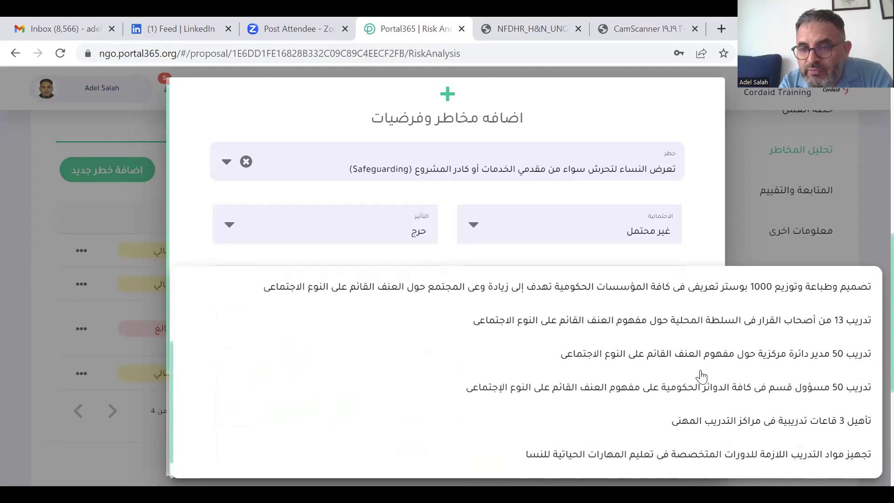
scroll(702, 376, up, 3)
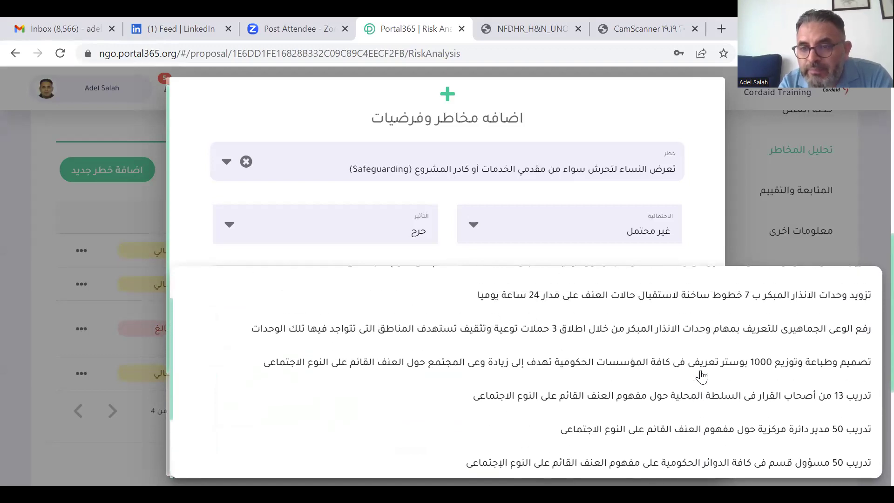
scroll(701, 376, up, 1)
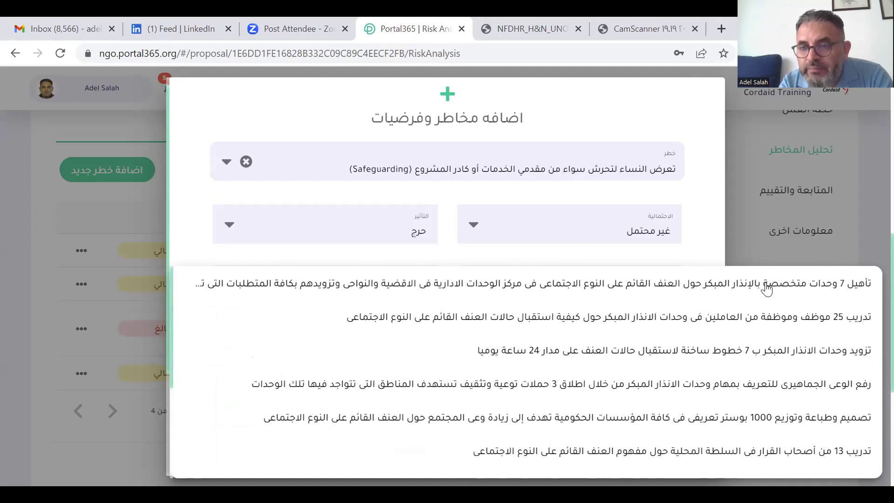
scroll(751, 368, down, 5)
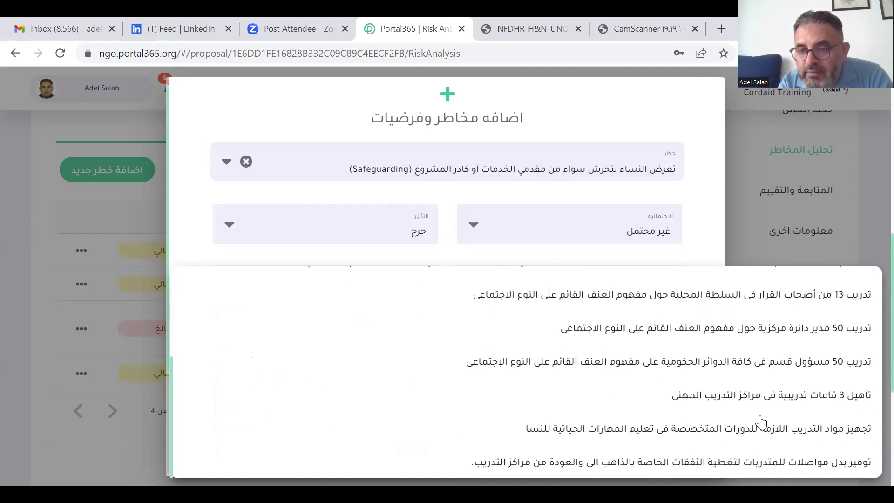
click(696, 459)
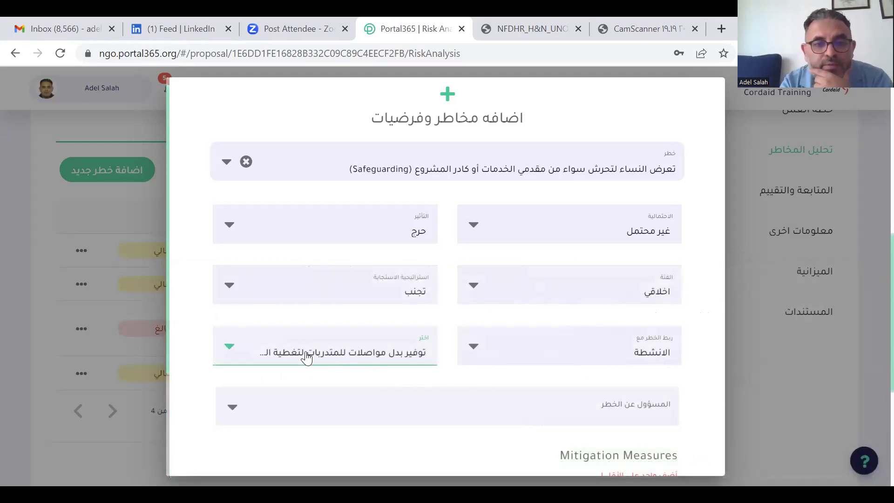
click(283, 349)
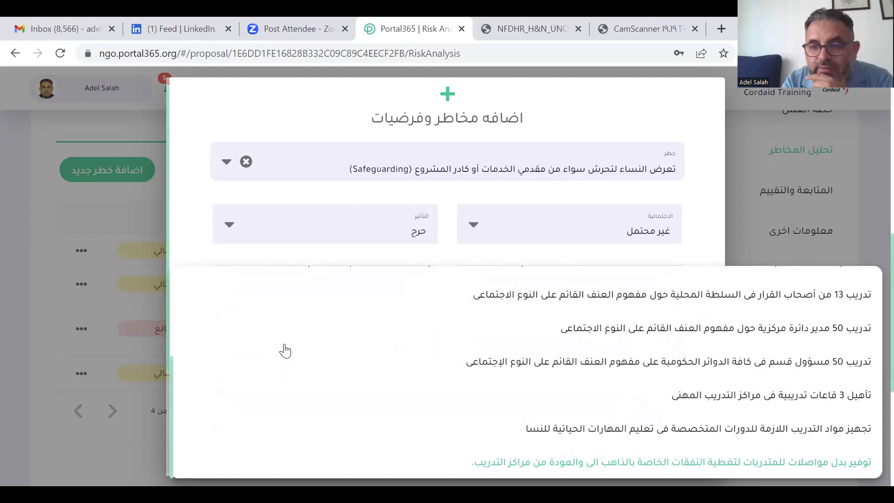
click(711, 255)
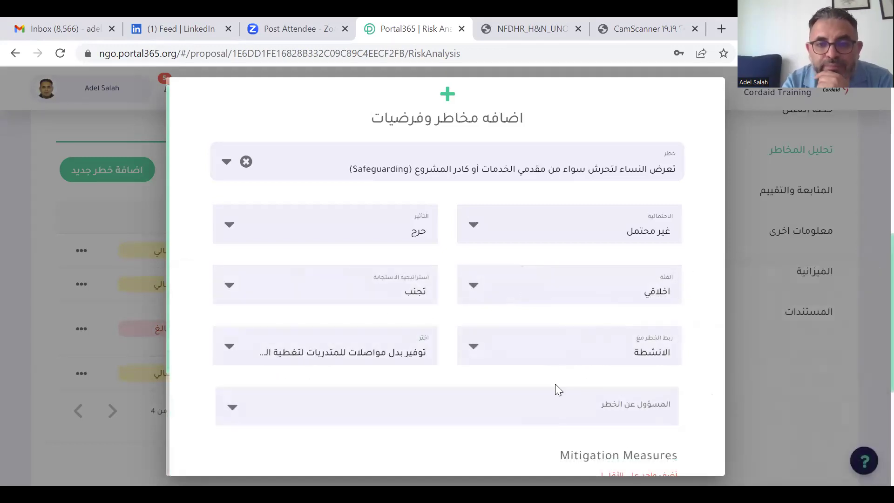
Assign the first "womenforjustice" entry as the person responsible for the risk (المسؤول عن الخطر).
click(571, 414)
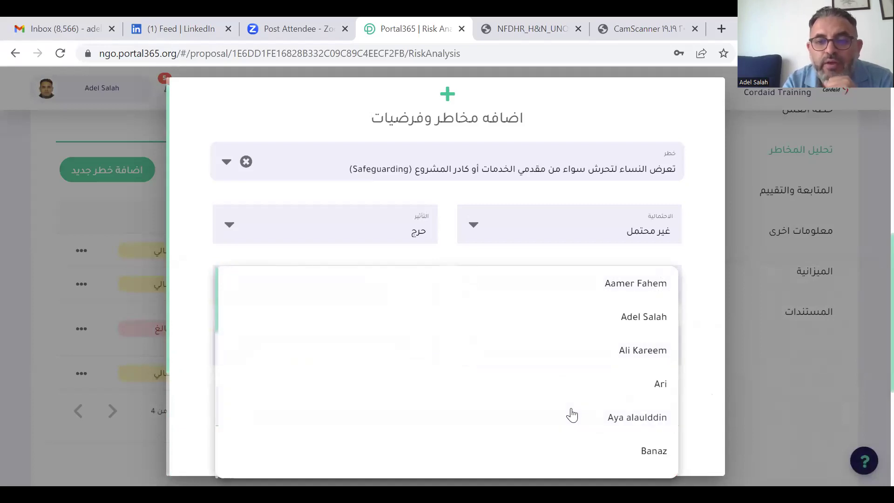
scroll(571, 415, down, 4)
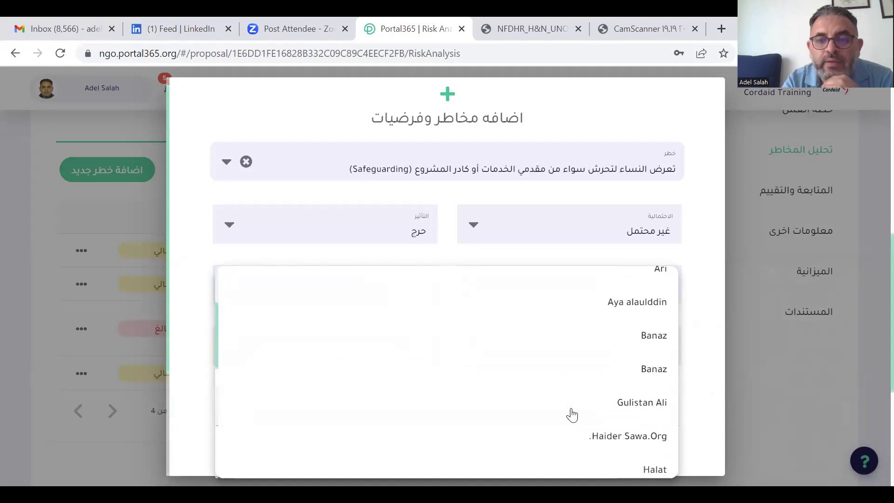
scroll(571, 414, down, 6)
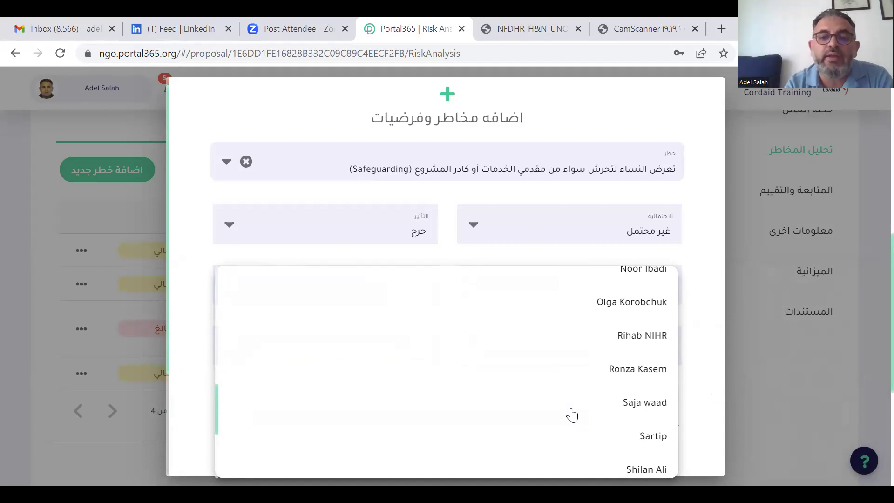
scroll(571, 414, down, 4)
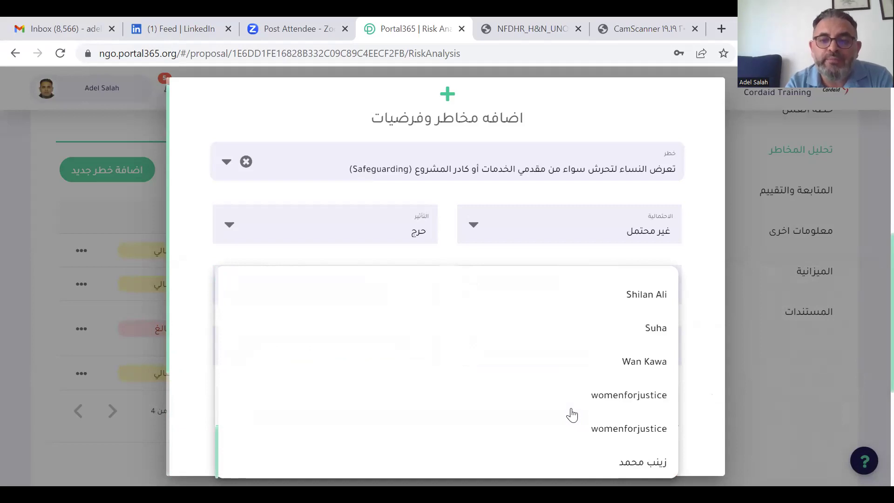
click(633, 400)
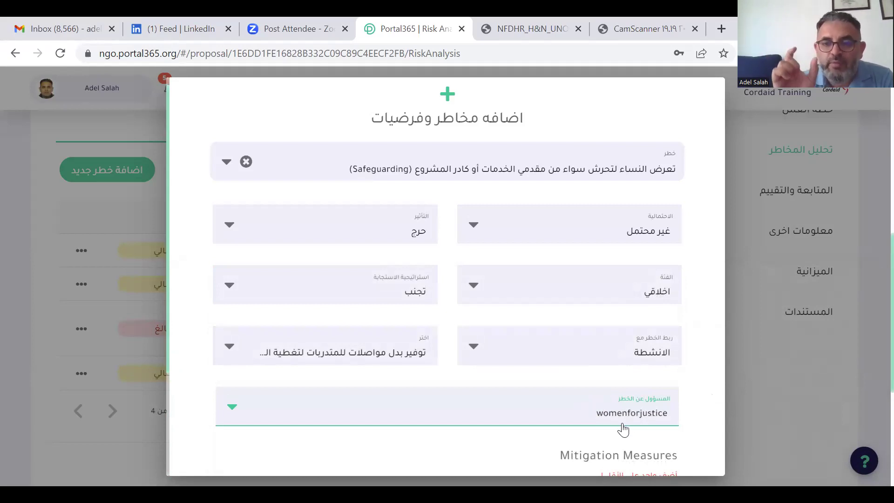
Add the custom mitigation measure "تدريب كادر المشروع على صون المستفيدين Safeguarding" to the risk and start another measure entry.
scroll(623, 429, down, 3)
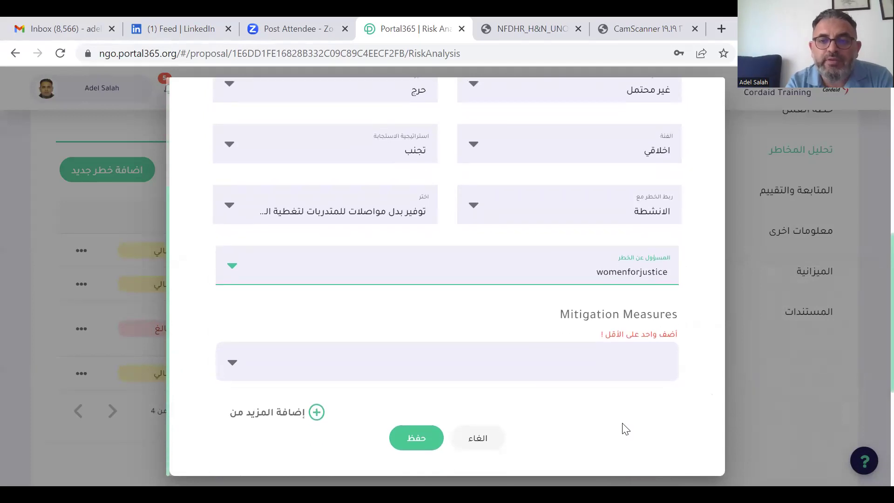
click(442, 375)
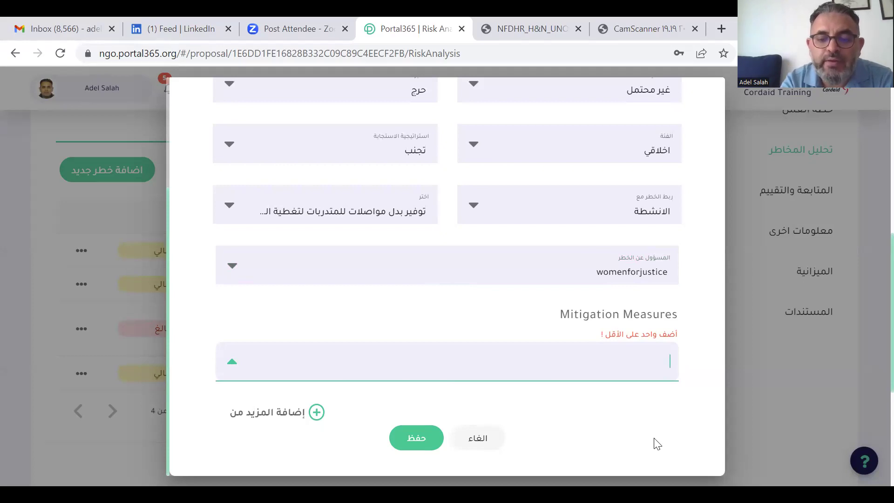
text(تد)
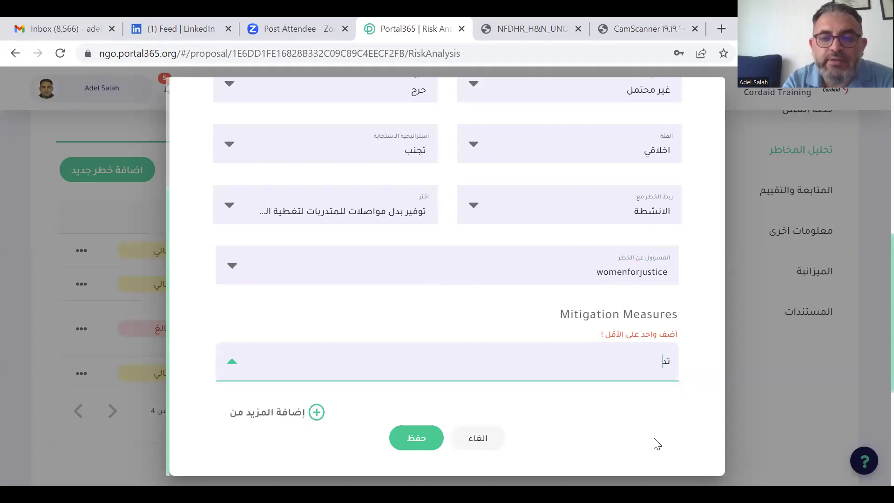
text(ريب كادر)
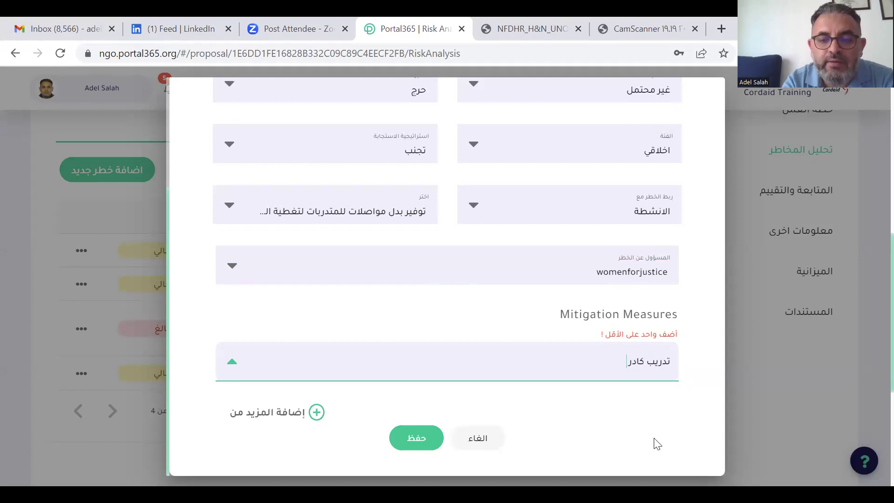
text( المشروع على)
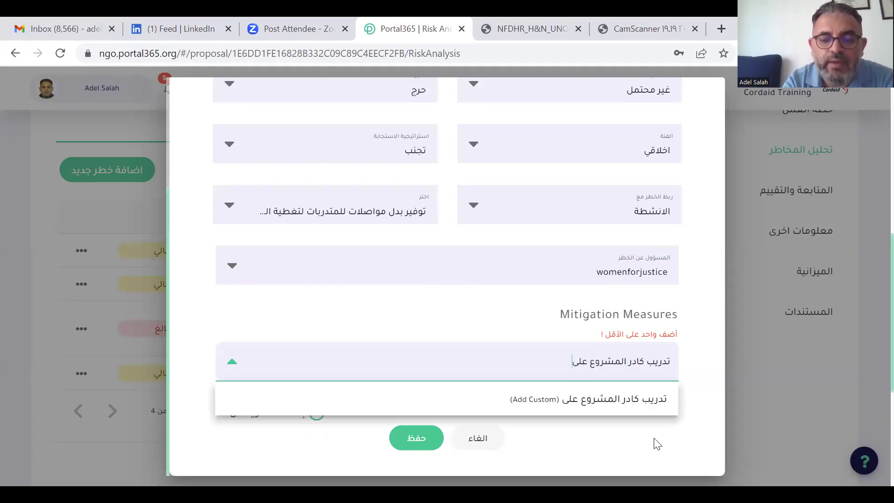
text( صون)
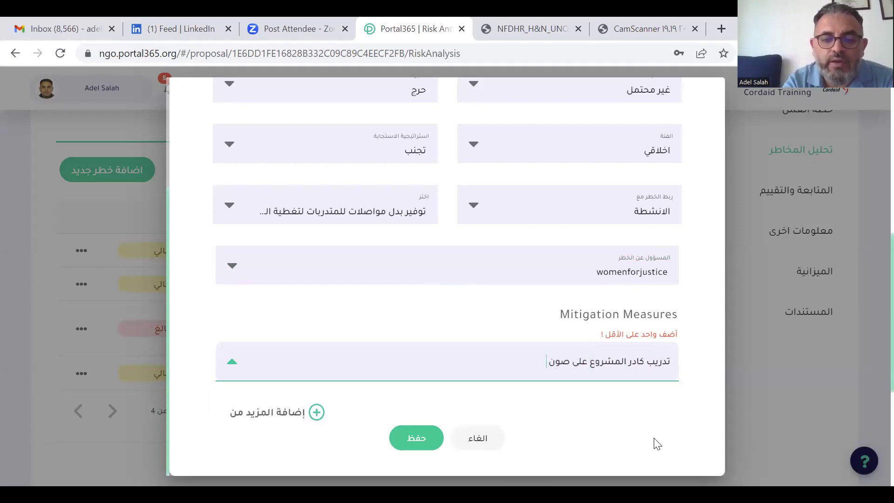
text( المستفيدين)
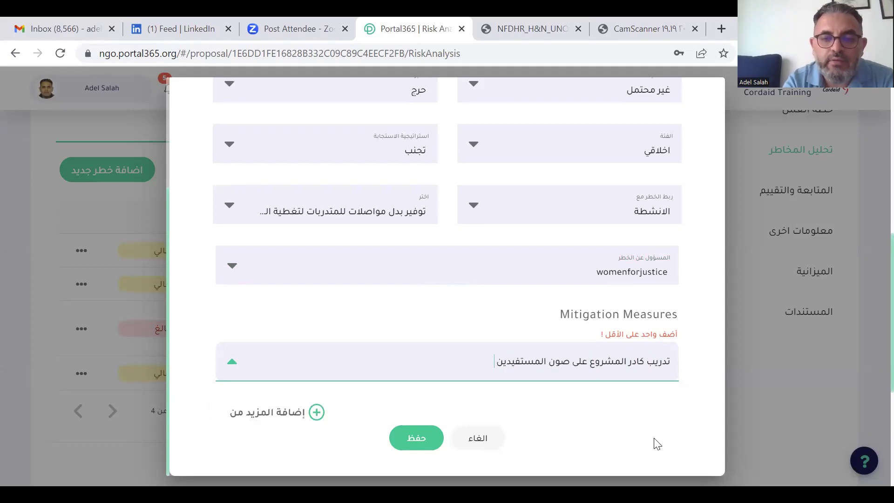
text( Saf)
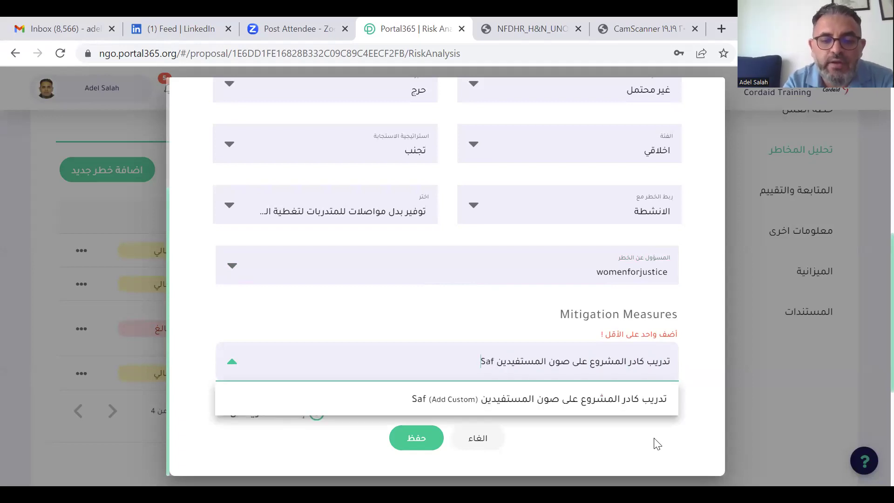
text(eguarding)
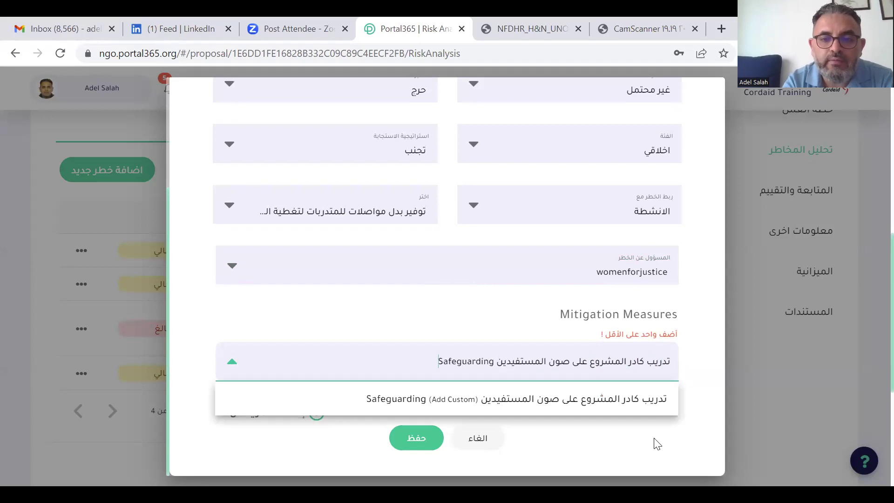
key(Return)
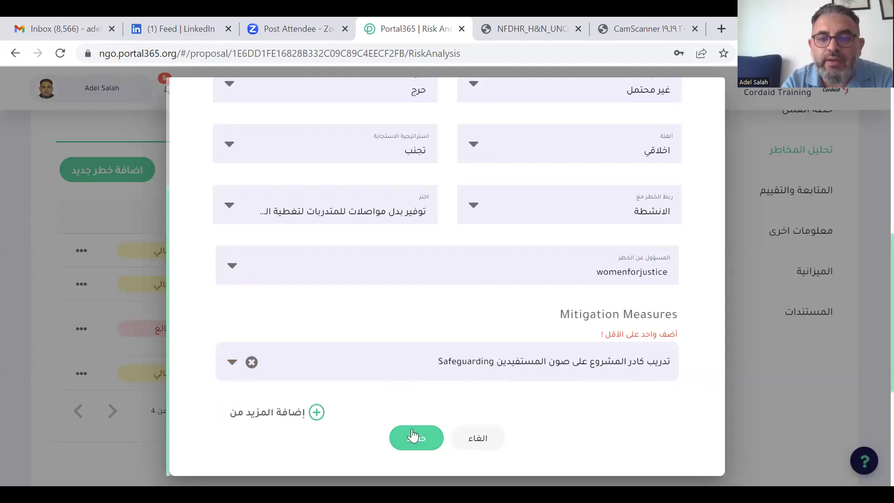
click(318, 412)
Add the custom mitigation measure "تفعيل نظام الابلاغ وتعريف المستفيدات بآلية الابلاغ والشكاوى" to the risk's measure list.
click(572, 400)
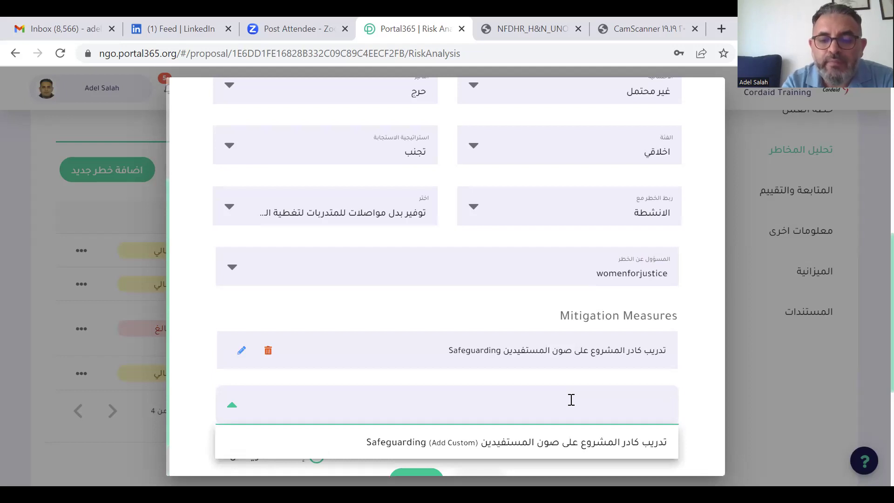
text(jtudg)
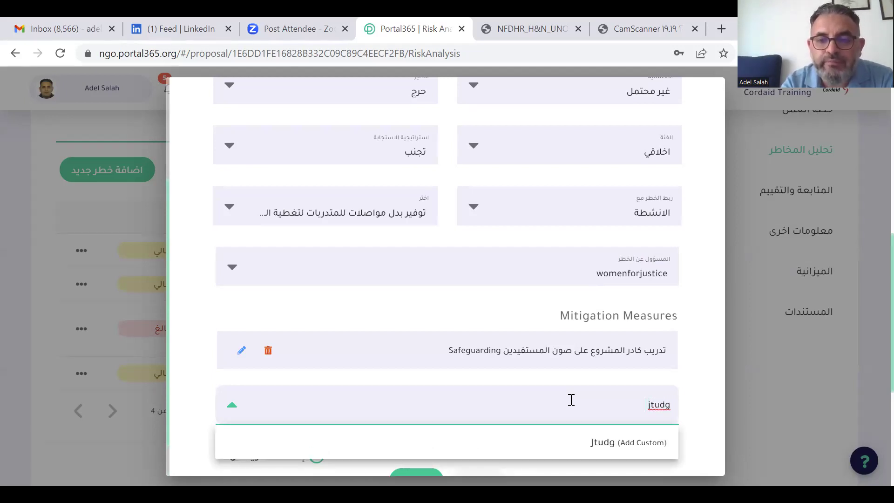
key(BackSpace)
key(BackSpace)
key(BackSpace)
text(ت)
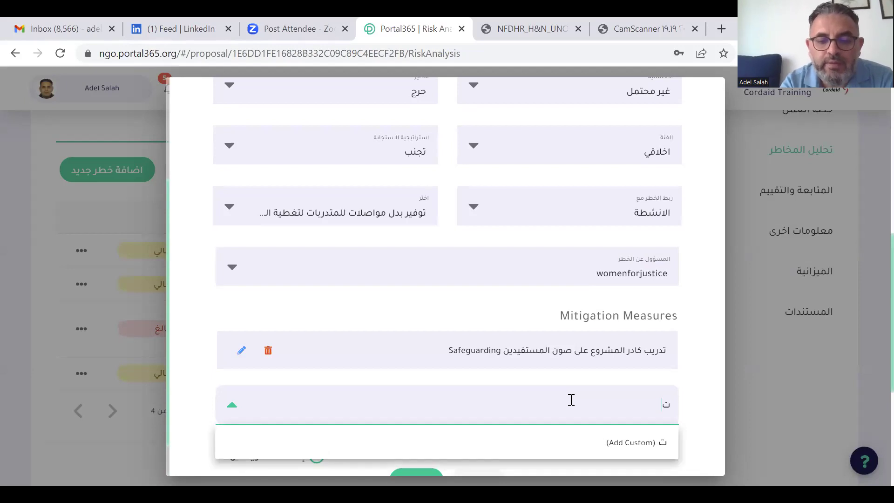
text(فعيل نظام)
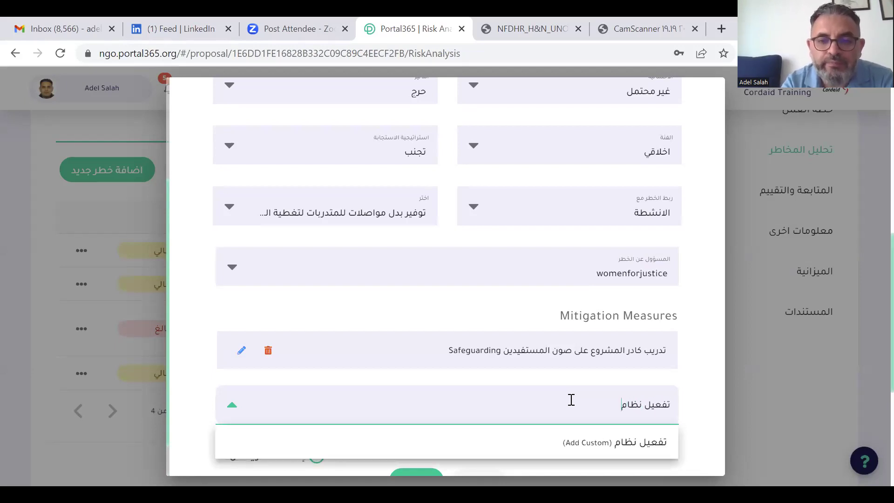
text( الابلاغ)
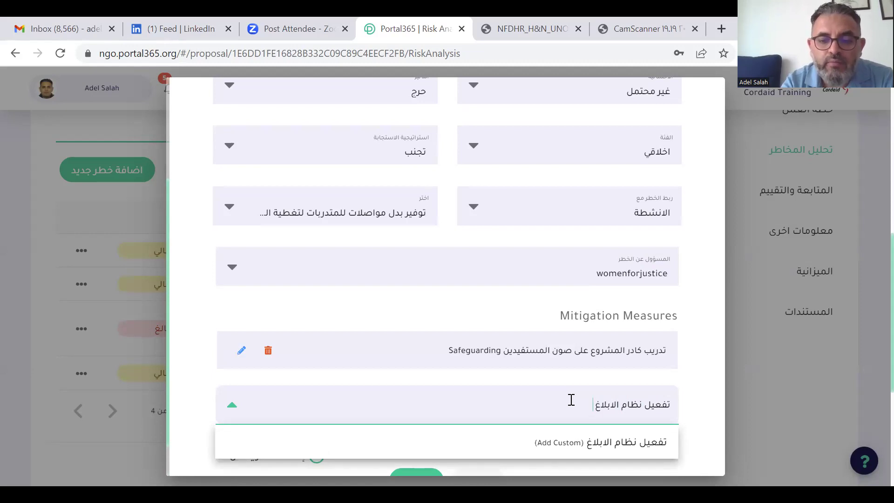
text( و)
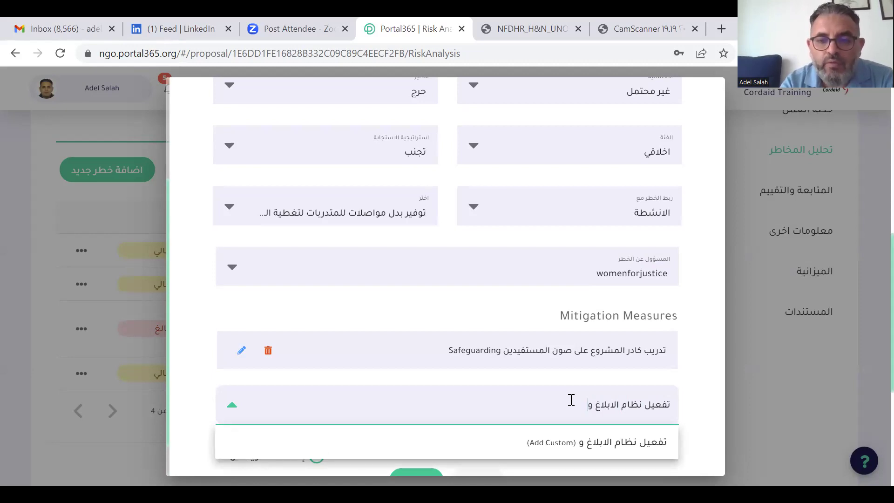
text(تعريف ال)
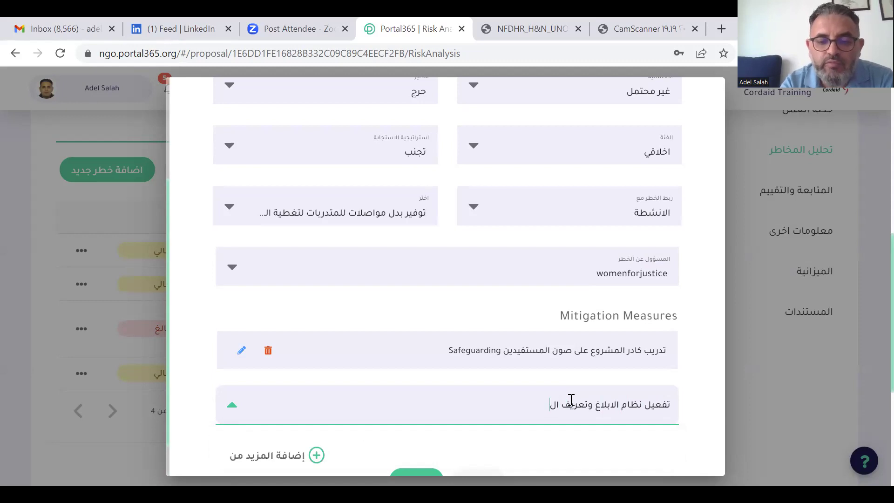
text(مستفيدات)
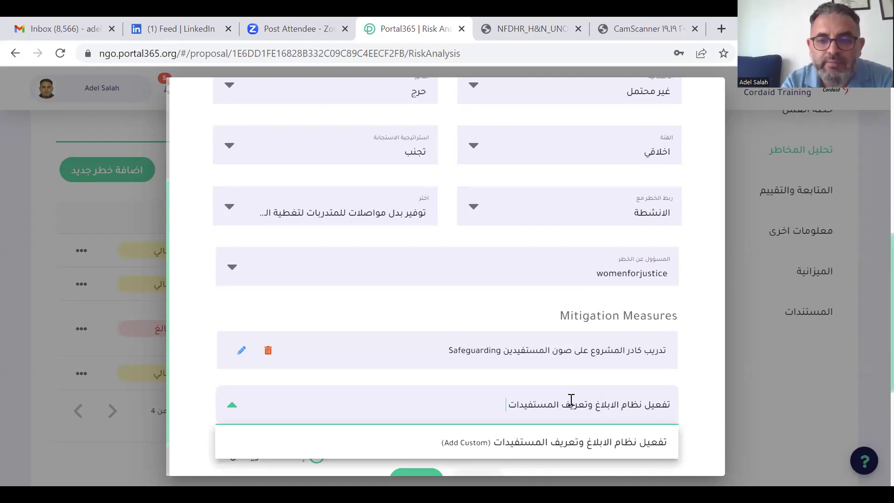
text( ب)
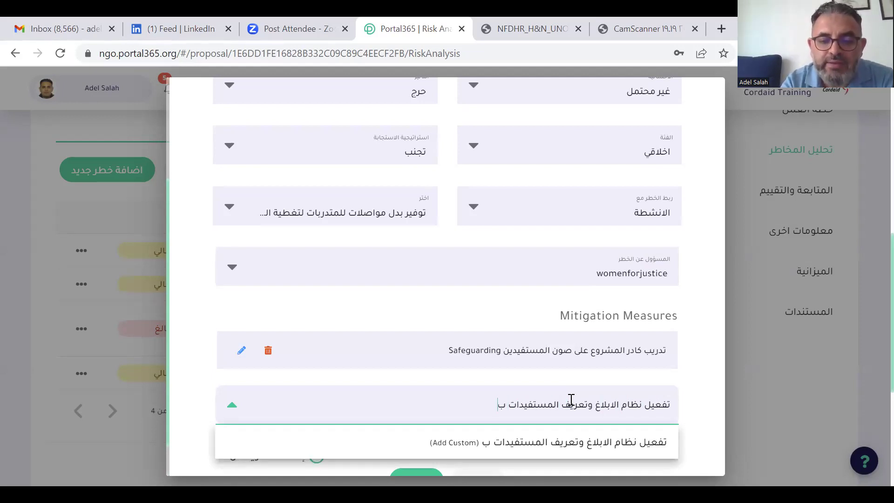
text(آلية الابلاغ)
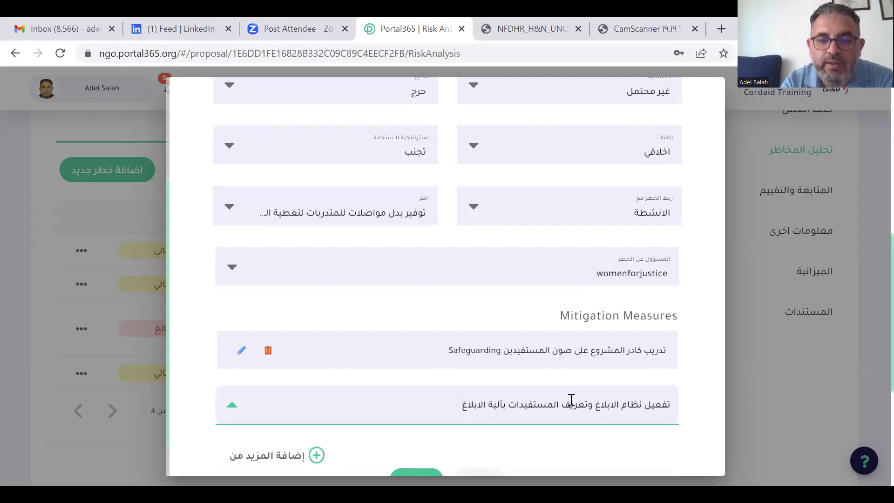
text( والشكاوى)
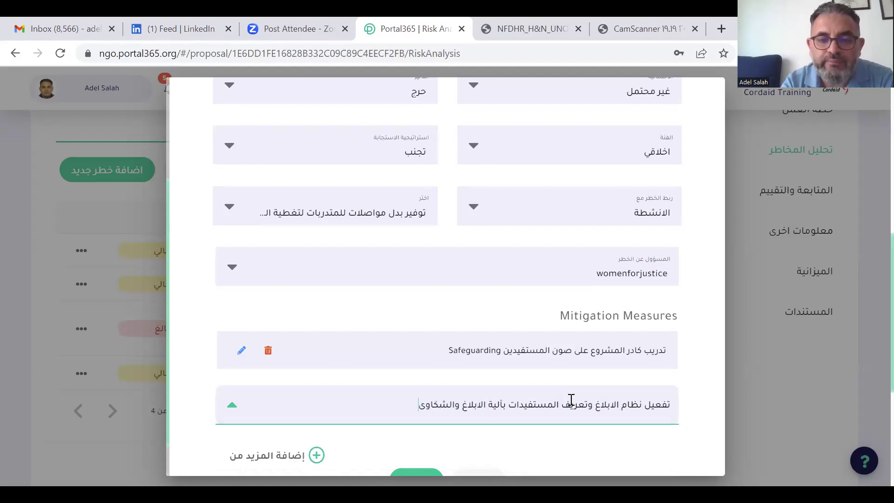
key(Return)
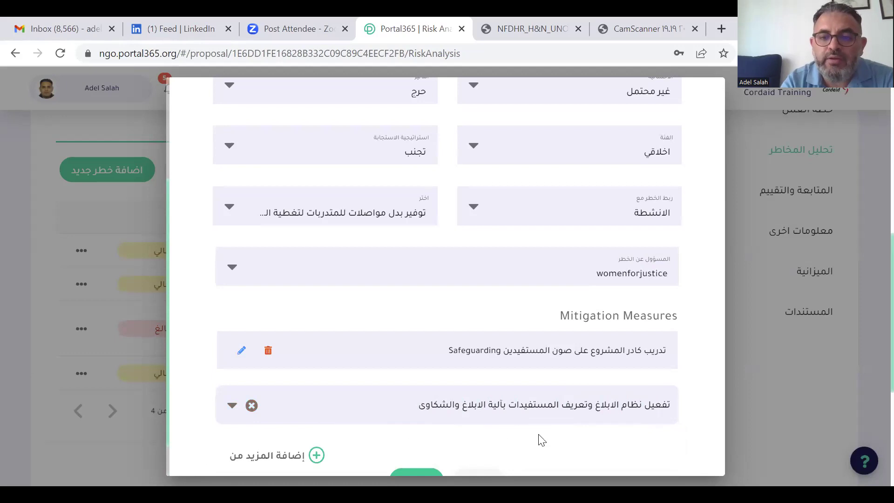
scroll(403, 433, down, 1)
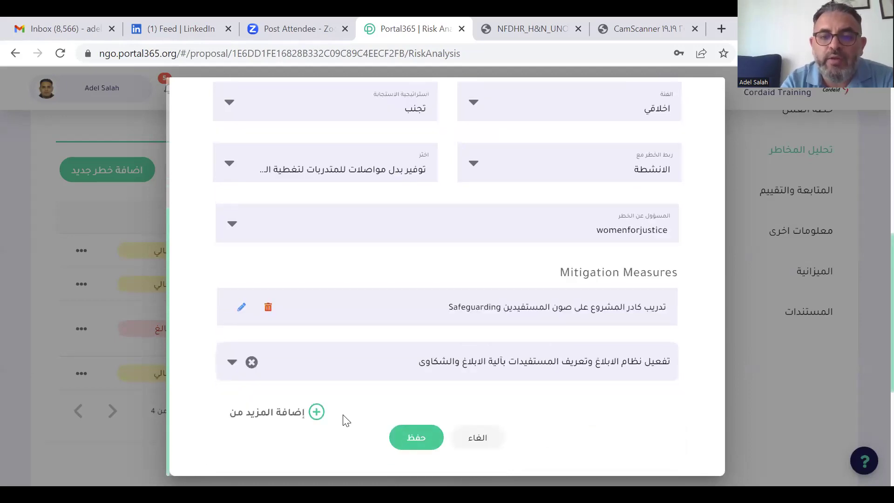
click(317, 411)
Enter the custom mitigation measure "توقيع الموظفين على شهادة التزام ومدونة سلوك بعدم التعرض للمستفيدات وحمايتهم" in the empty measure entry.
click(543, 401)
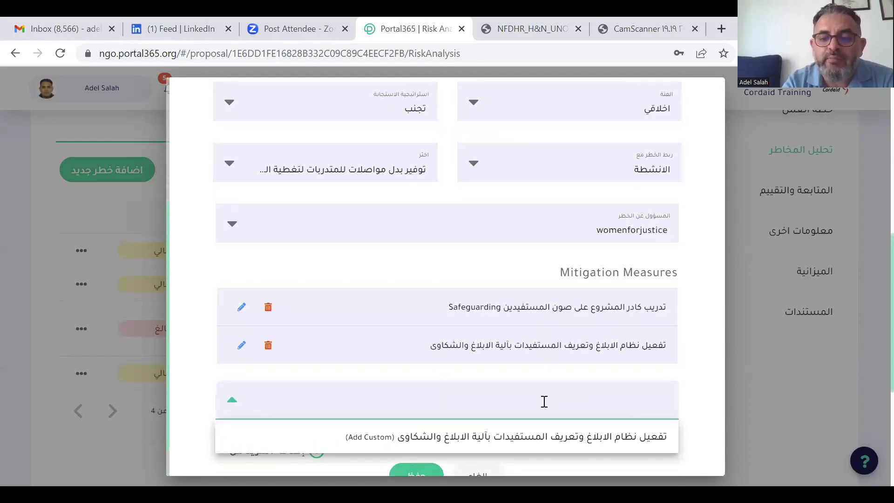
text(توقيع)
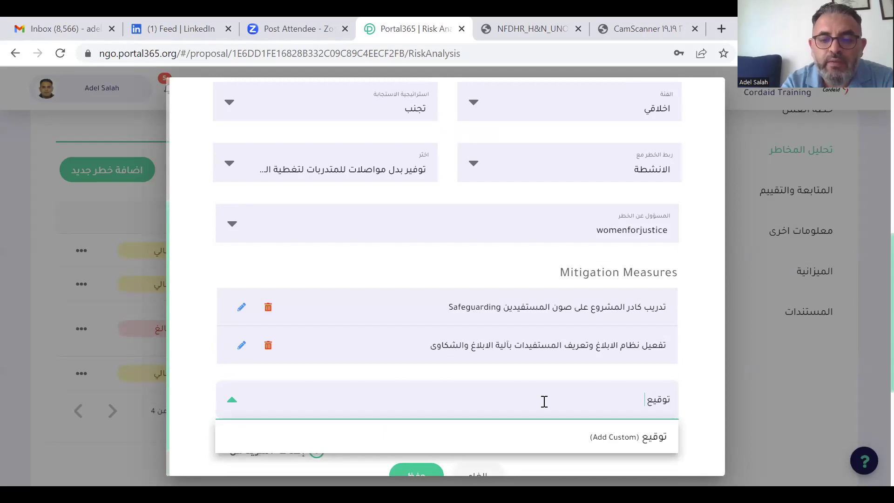
text( الموظفي)
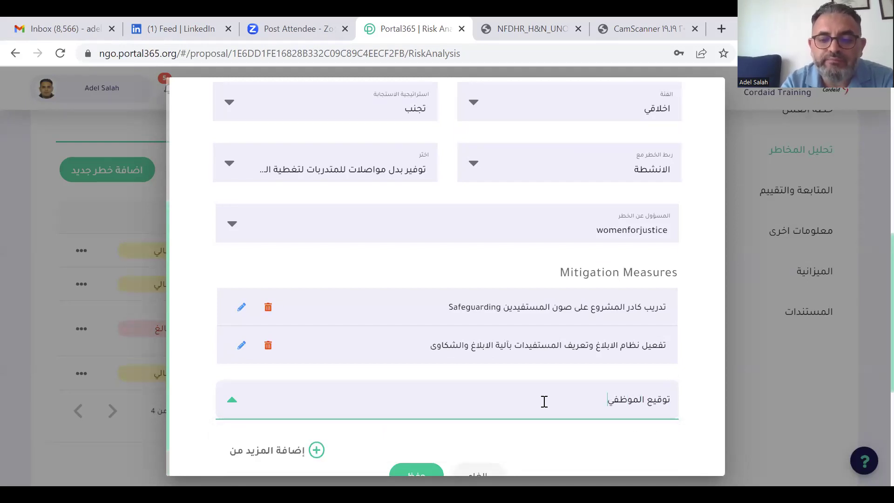
text(ن على)
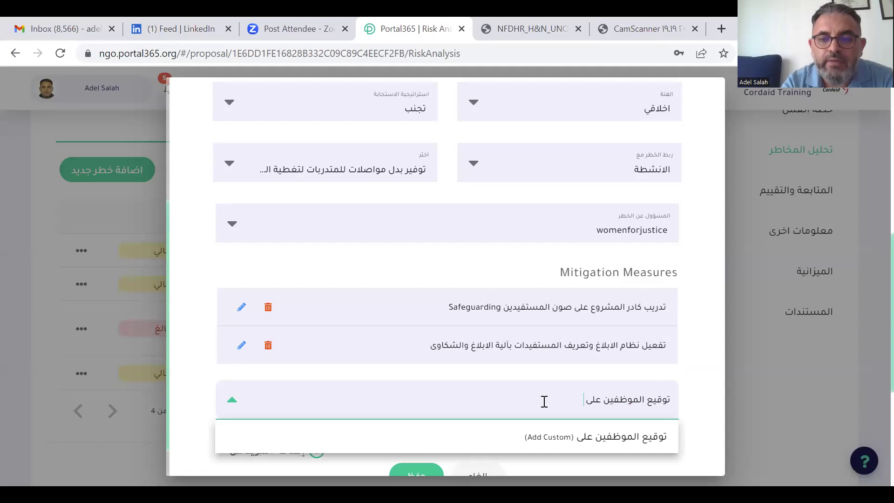
text( ش)
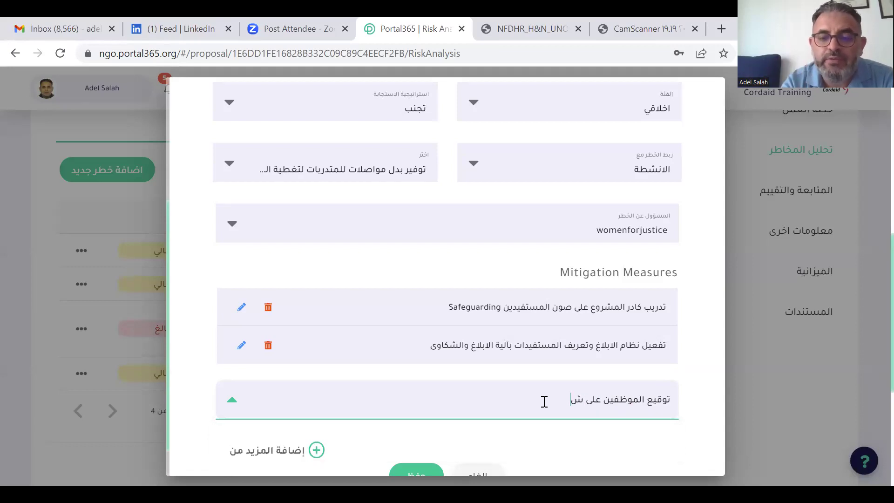
text(هادة الت)
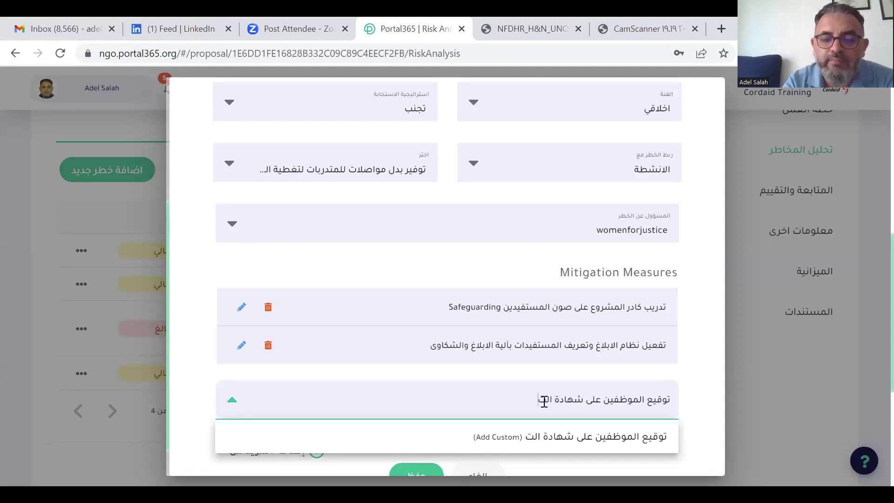
text(زام وم)
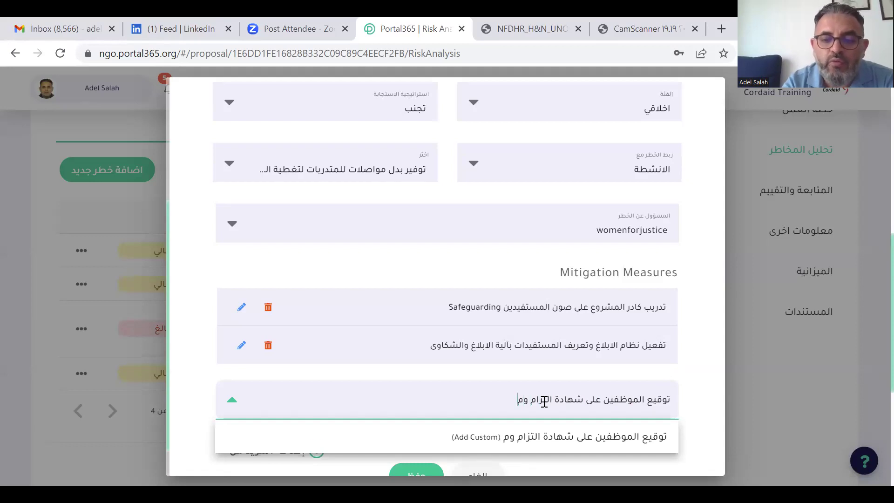
text(دون)
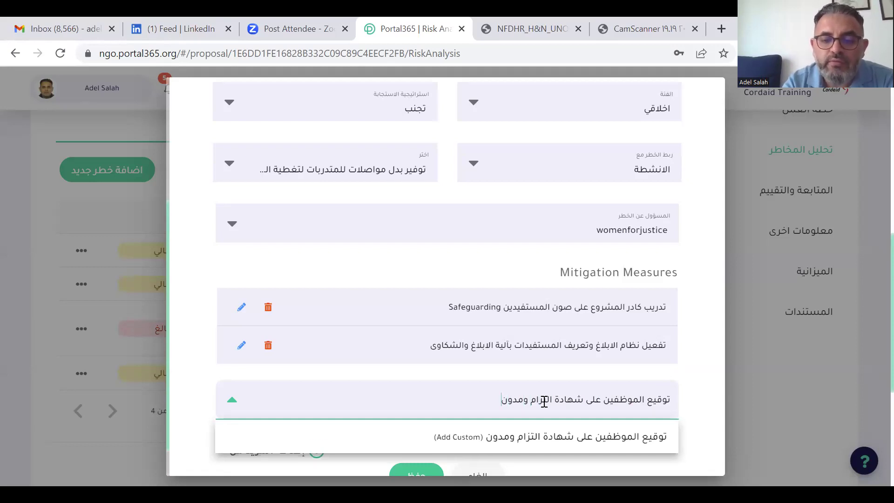
text(ة سلوك بعدم)
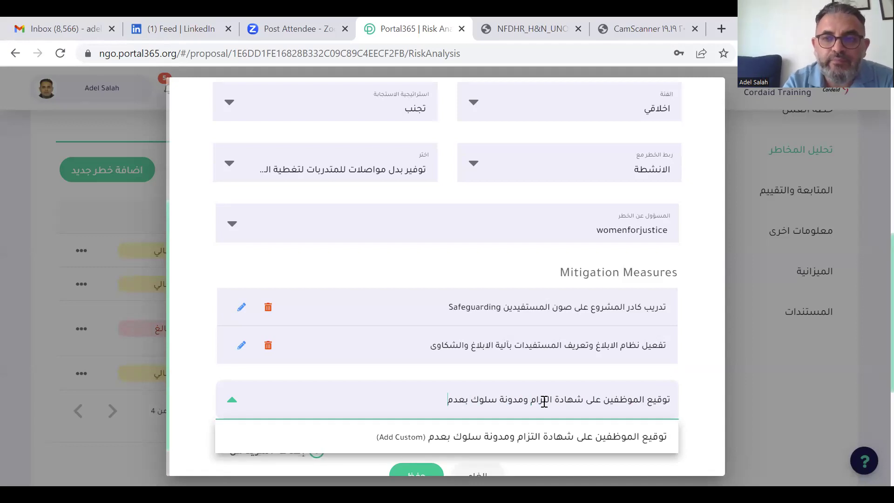
text( التع)
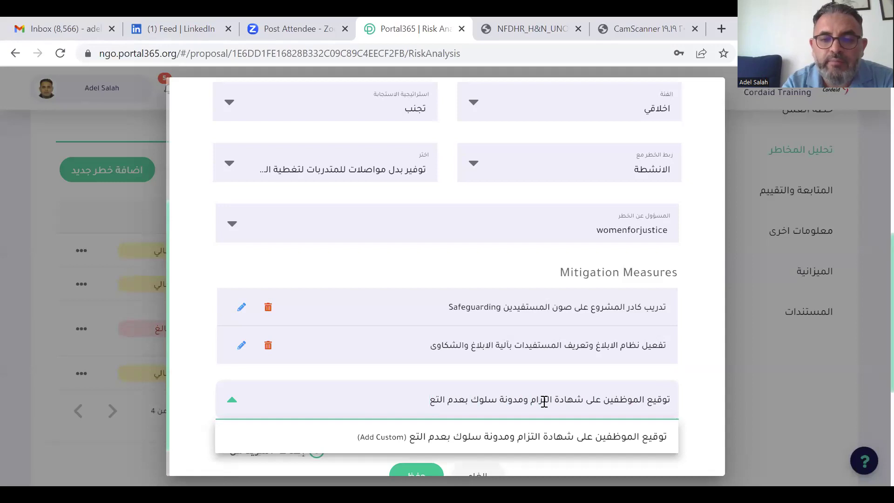
text(رض)
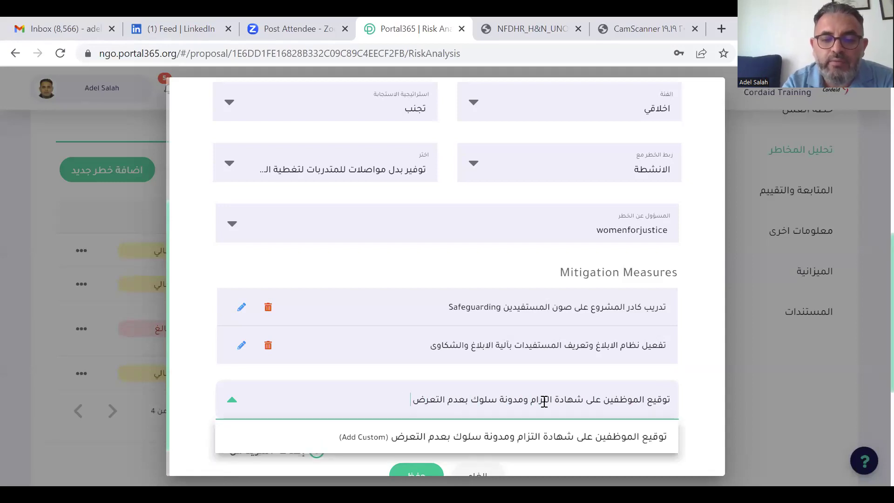
text( للمستفيدات)
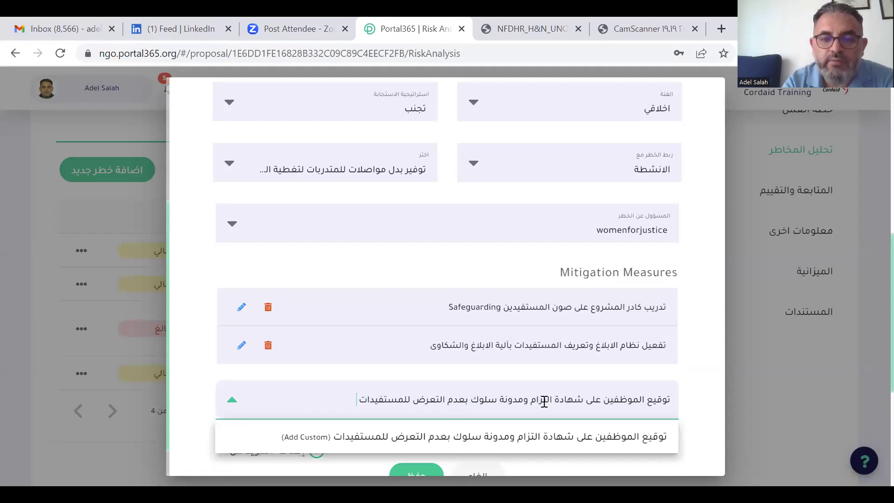
text( وحمايت)
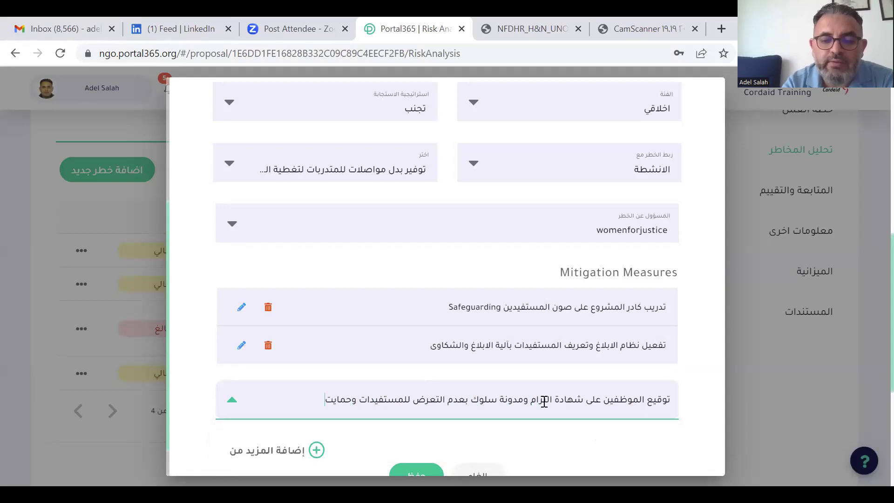
text(هم م)
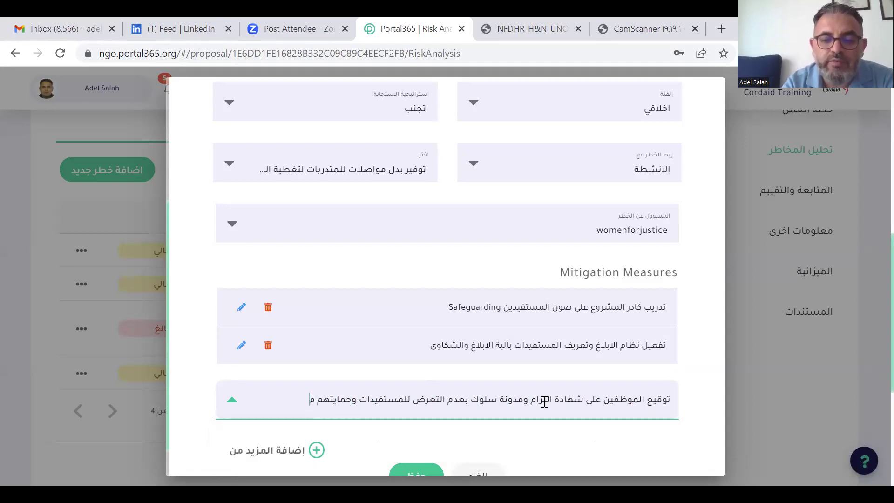
text(ن أي)
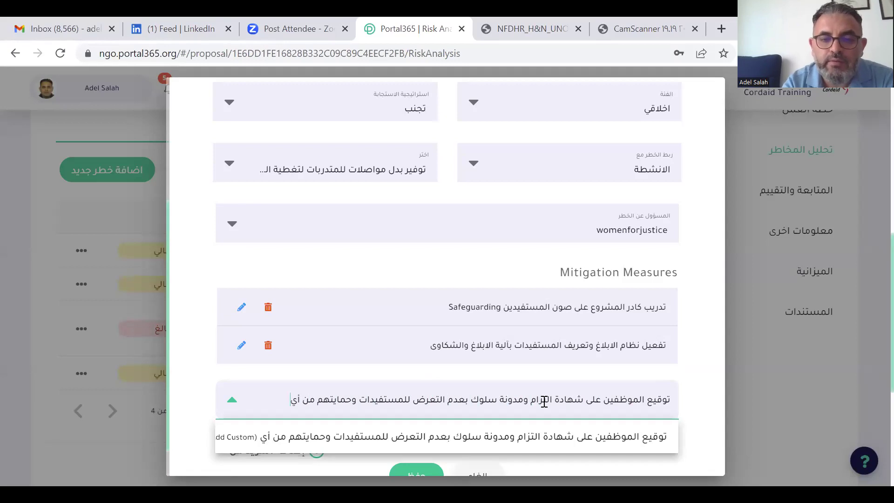
key(BackSpace)
key(BackSpace)
key(BackSpace)
key(BackSpace)
key(BackSpace)
key(BackSpace)
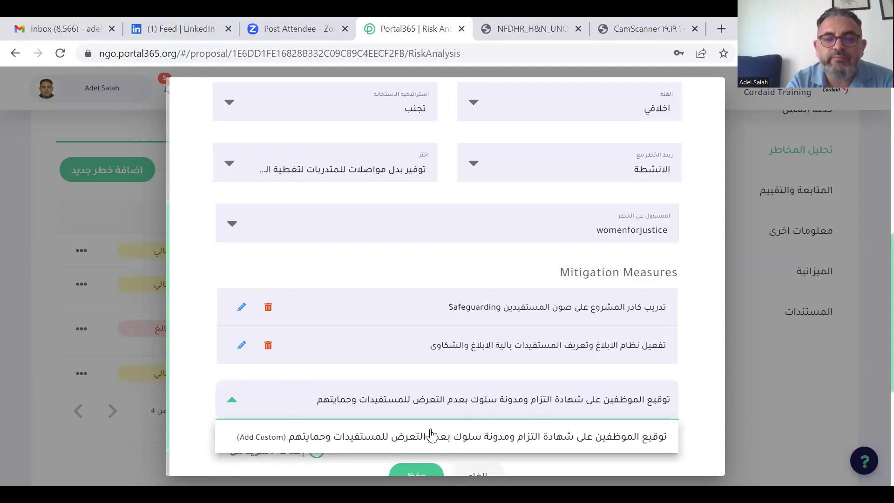
click(408, 374)
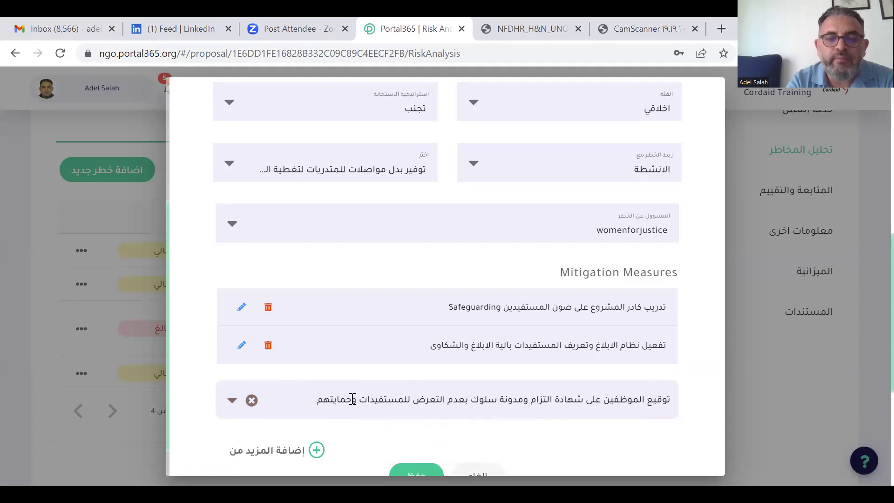
Remove the closing word "وحمايتهم" from the staff commitment measure and add the shortened measure to the list.
triple_click(320, 399)
click(319, 401)
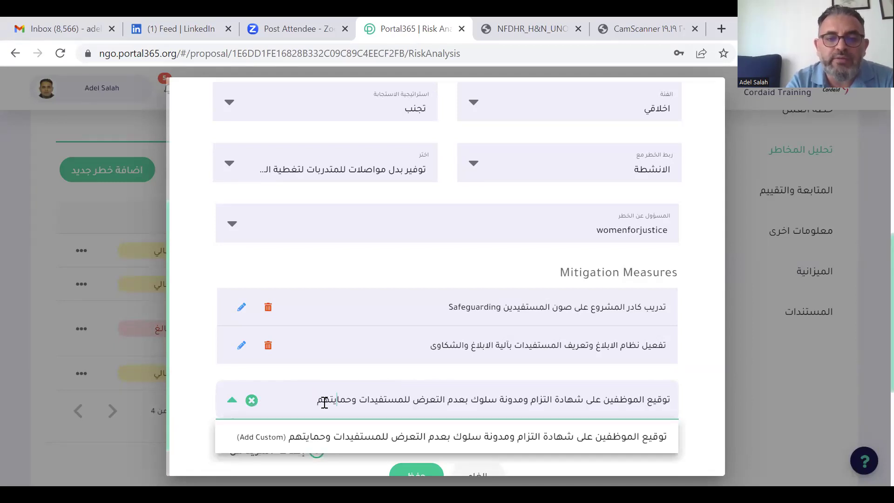
key(BackSpace)
key(BackSpace)
key(BackSpace)
key(BackSpace)
key(BackSpace)
key(BackSpace)
key(BackSpace)
key(BackSpace)
key(BackSpace)
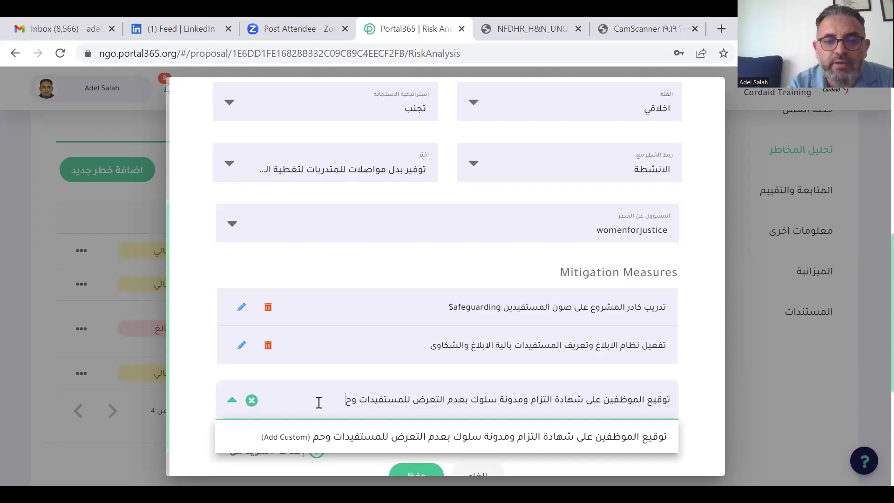
click(397, 378)
click(315, 451)
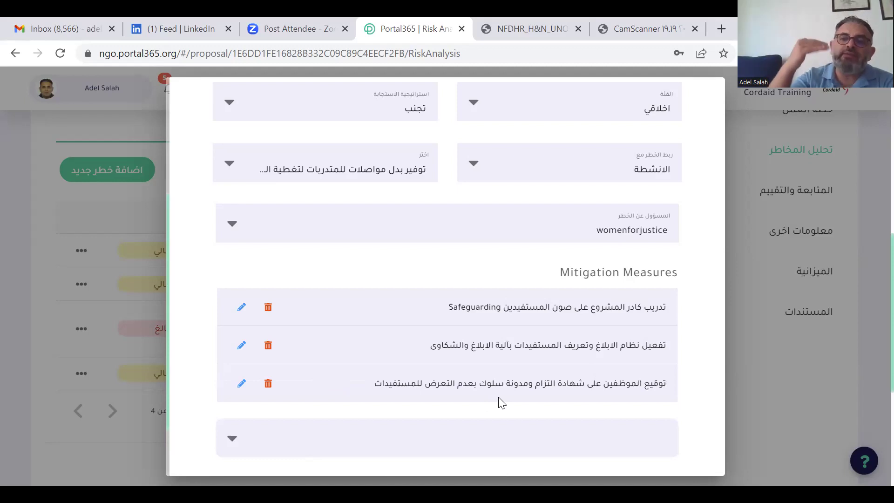
Enter the mitigation measure "تذكير شهري لفريق المشروع بسياسة المنظمة فيما يتعلق بالصون" in the empty measure entry.
click(549, 424)
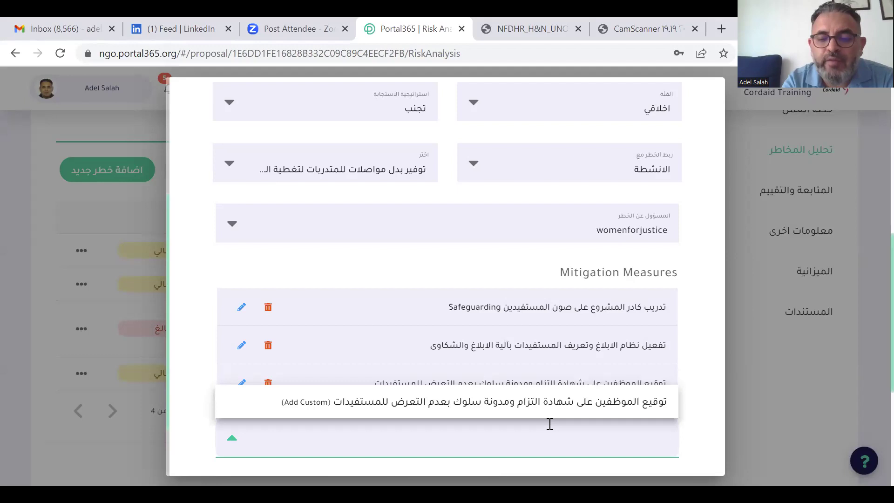
text(ت)
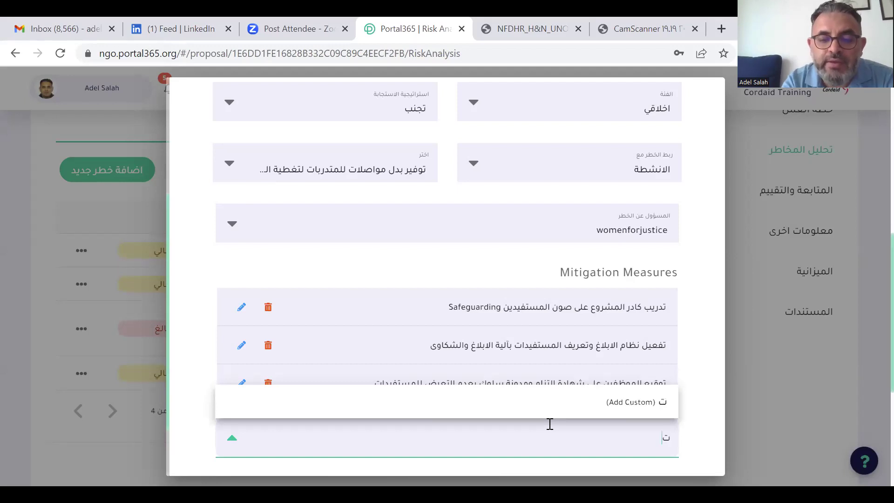
text(ذكير شهري)
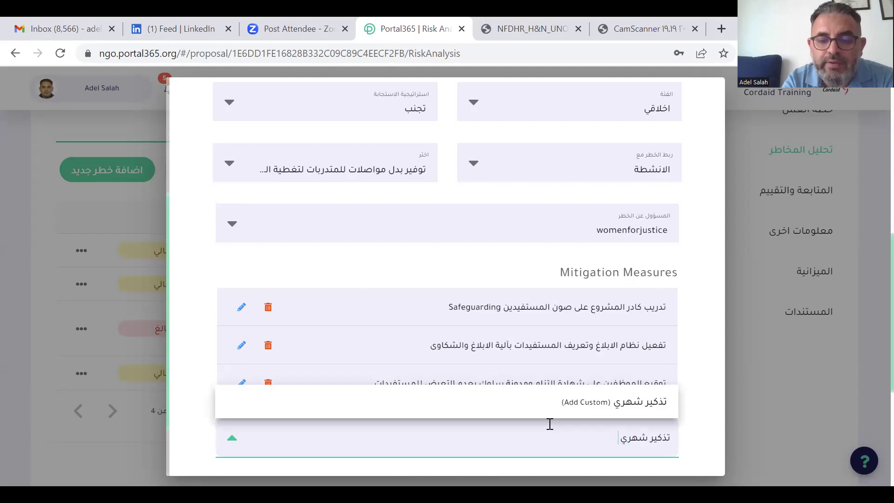
text( لفريق المشروع ب)
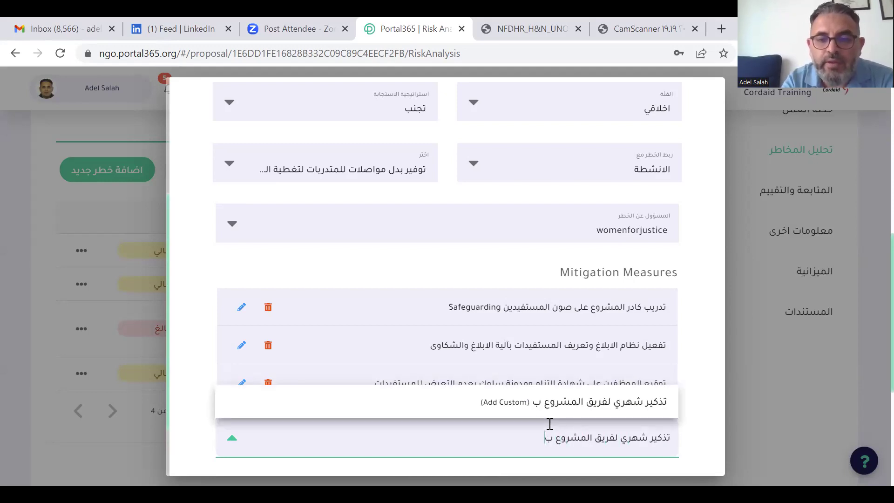
text(سيس)
key(BackSpace)
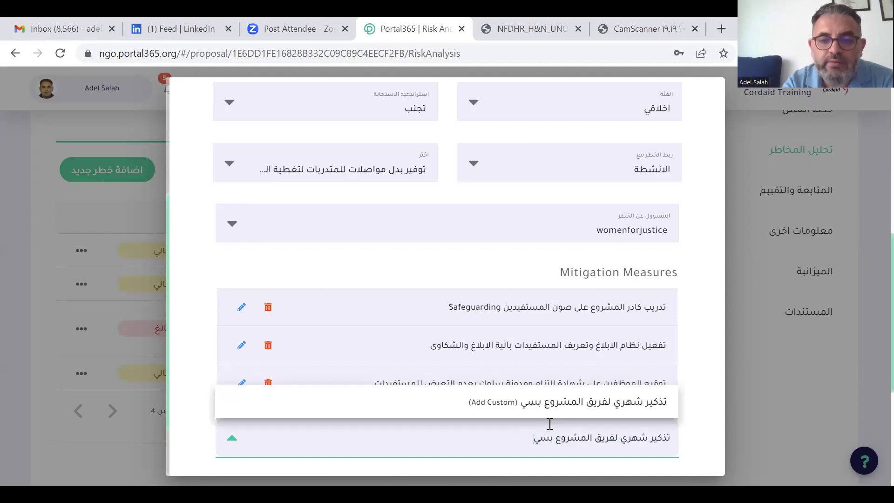
text(اسة المن)
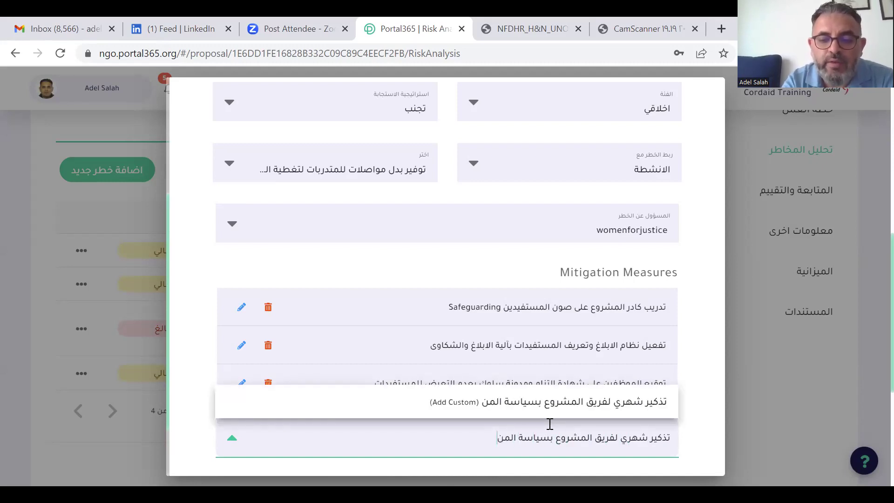
text(ظمة في)
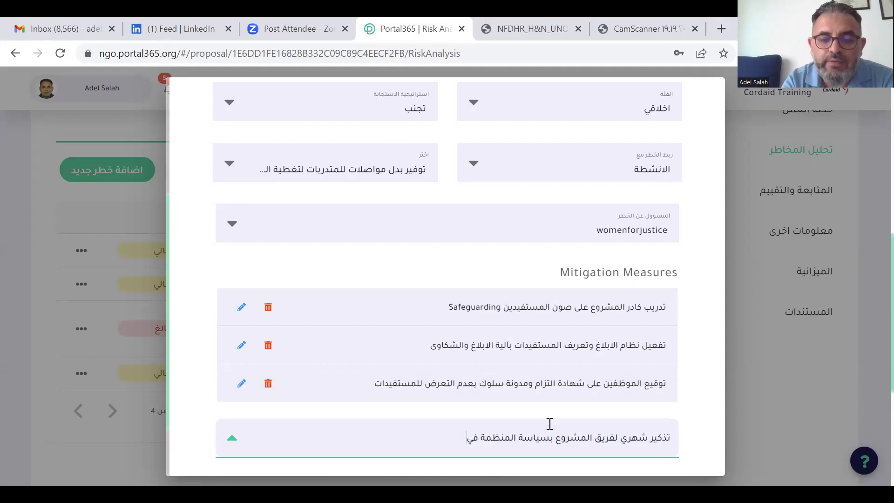
text(ما)
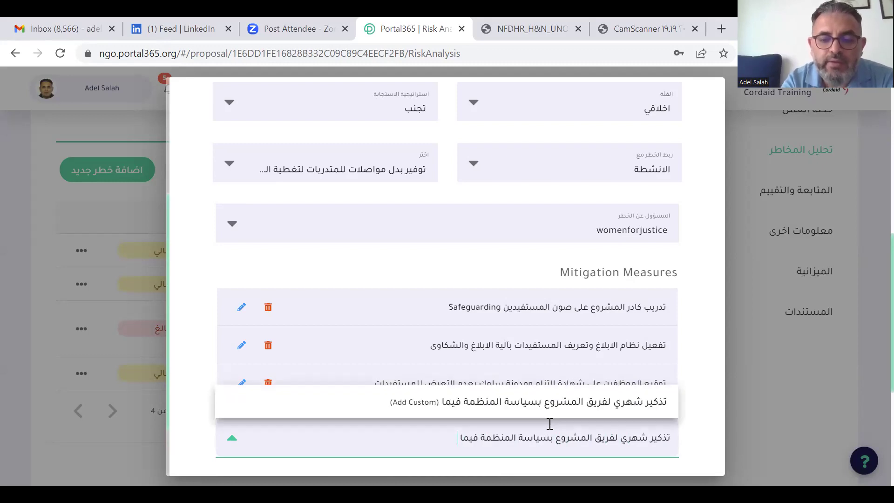
text( يتعلق بالصون)
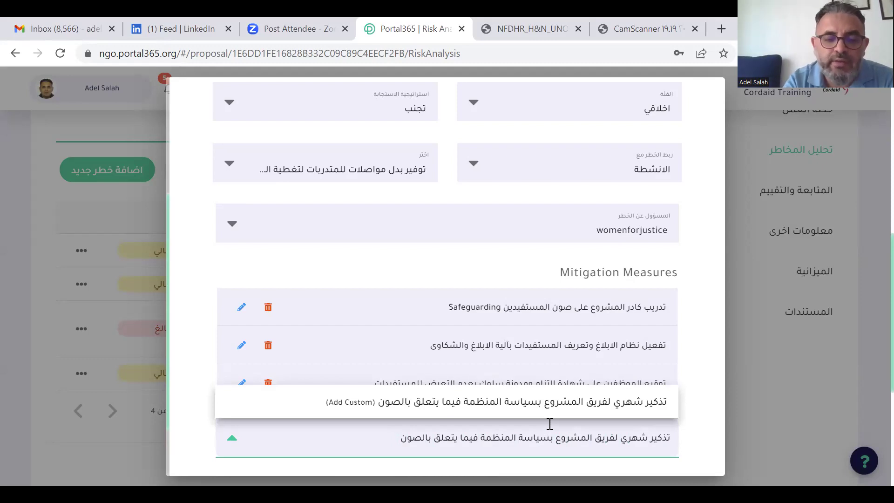
Append the English word "Safeguarding" to the monthly reminder measure and correct its spelling with the spell-check suggestion.
text( Safegua)
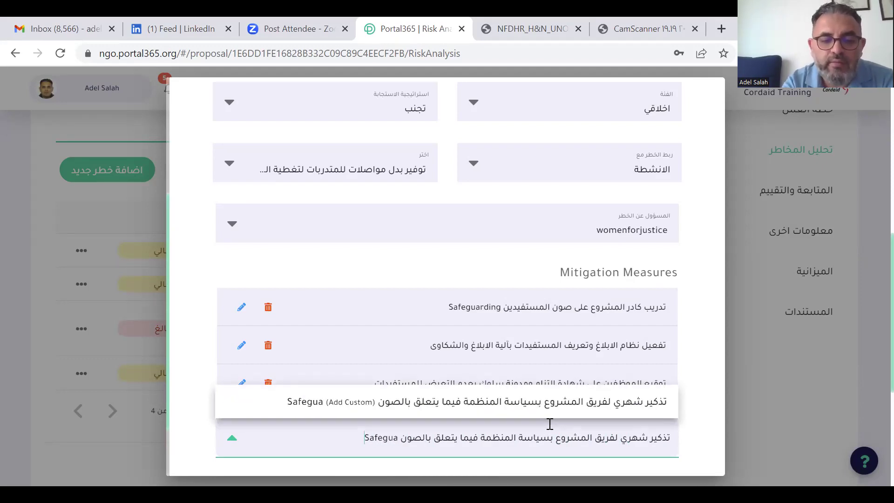
key(BackSpace)
key(BackSpace)
text(aurding)
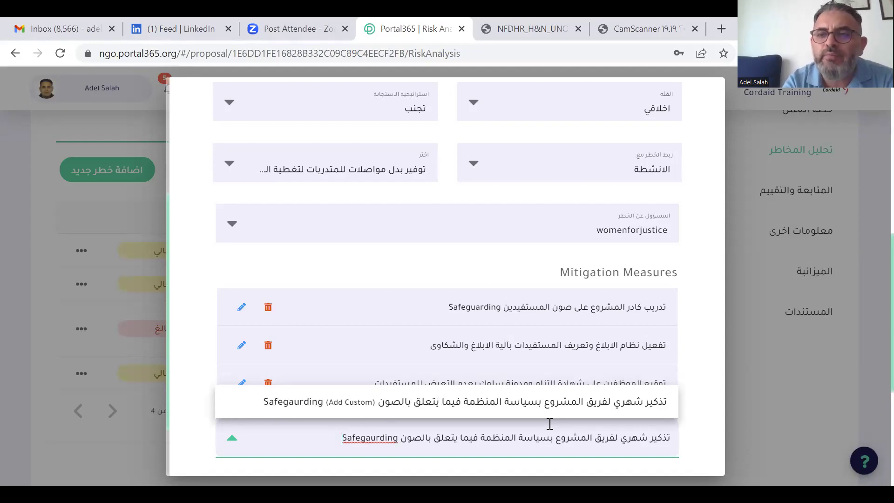
right_click(371, 439)
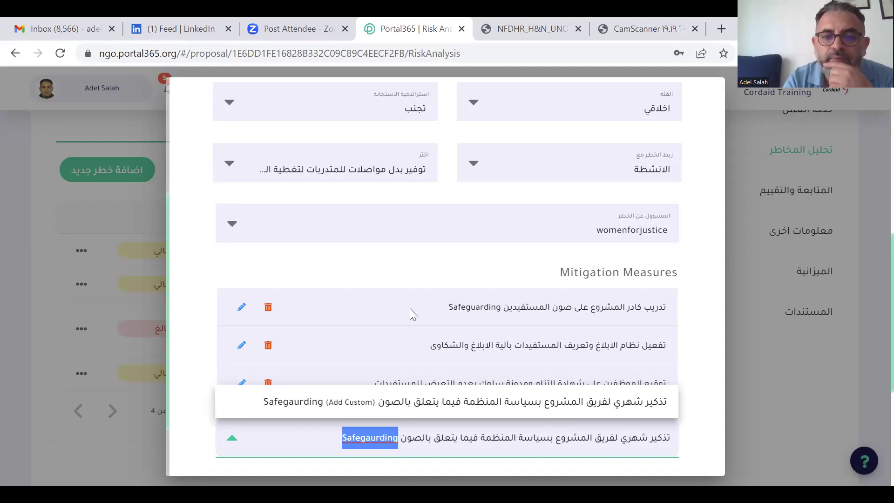
click(433, 243)
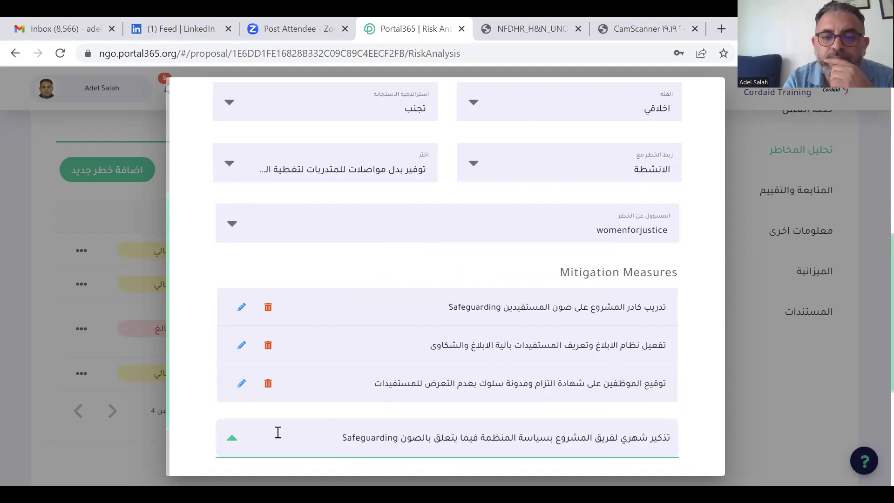
Extend the end of the monthly reminder measure with "و سياسة Zero Tolerance".
scroll(231, 415, down, 2)
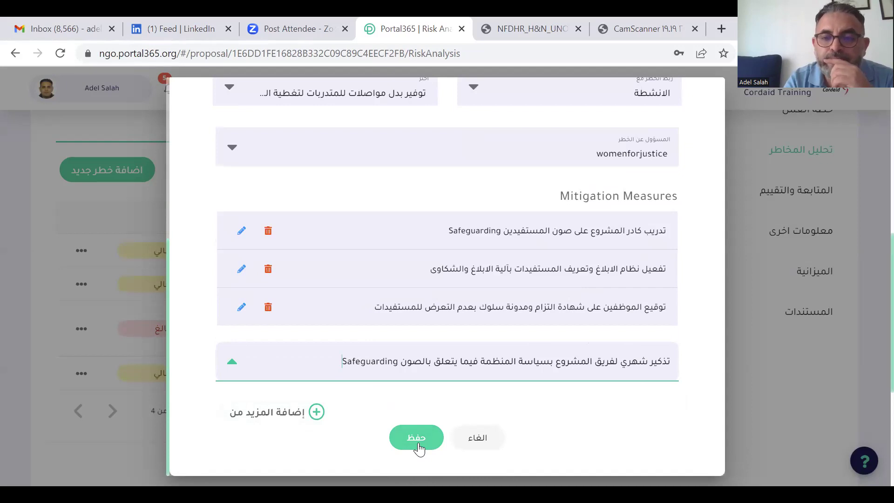
click(324, 365)
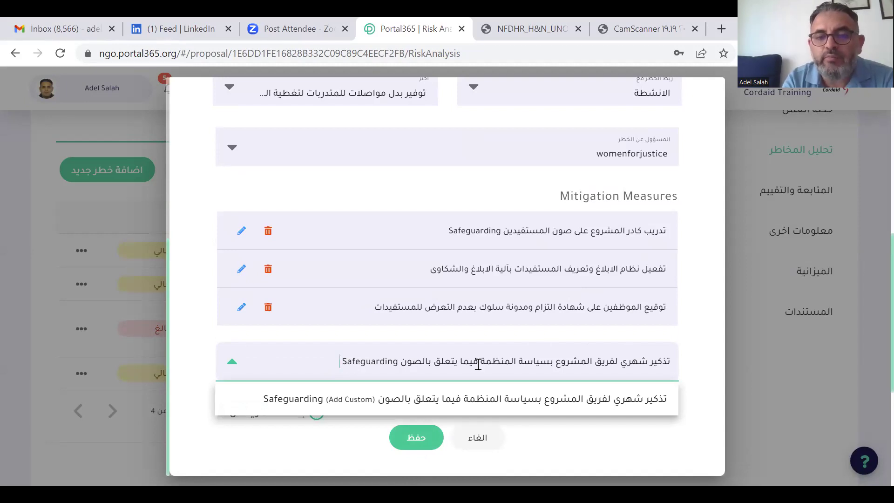
text(,h)
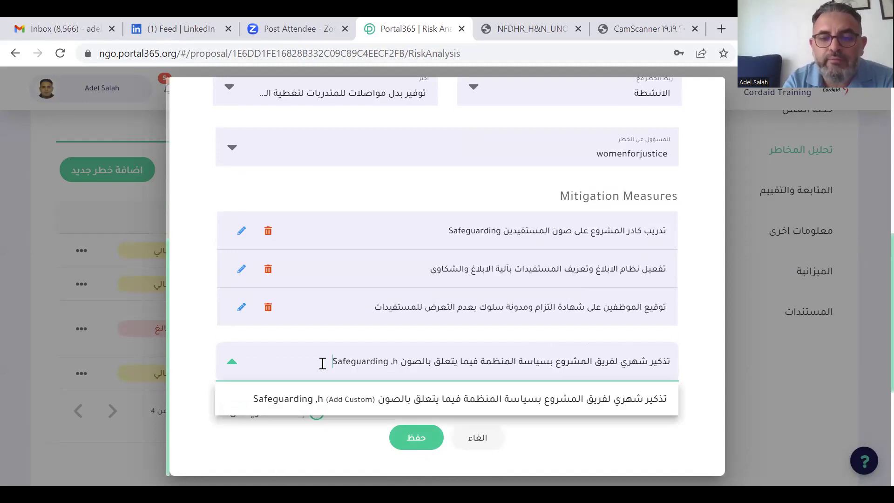
key(BackSpace)
key(BackSpace)
key(BackSpace)
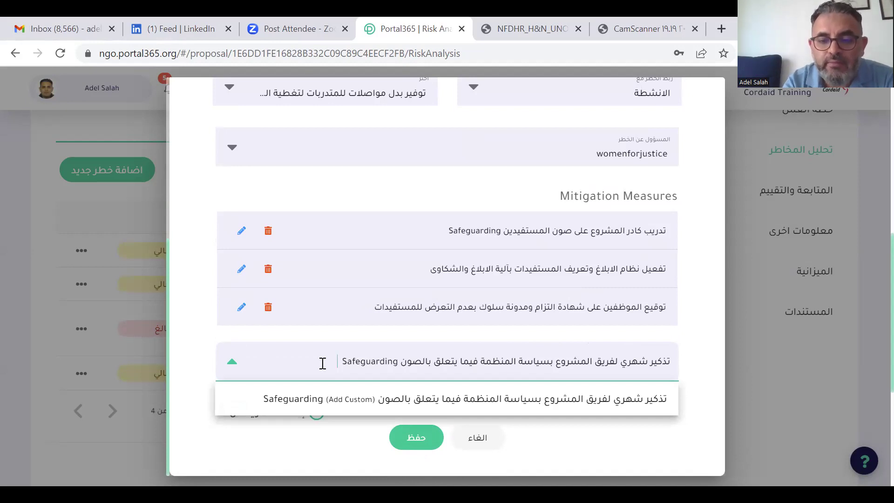
text(و)
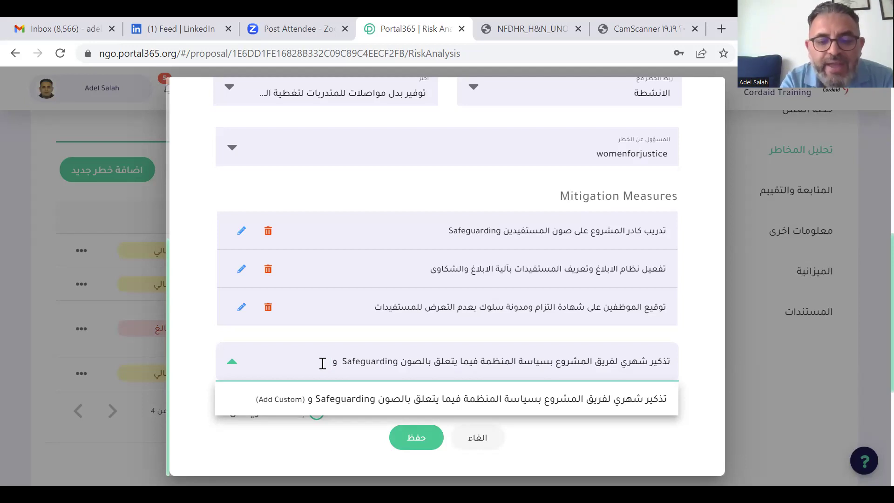
text(سياسة)
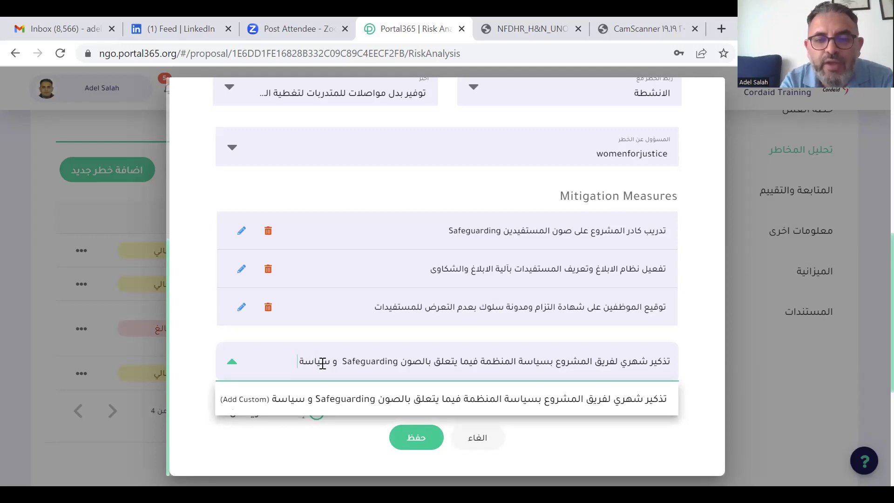
text( Zero)
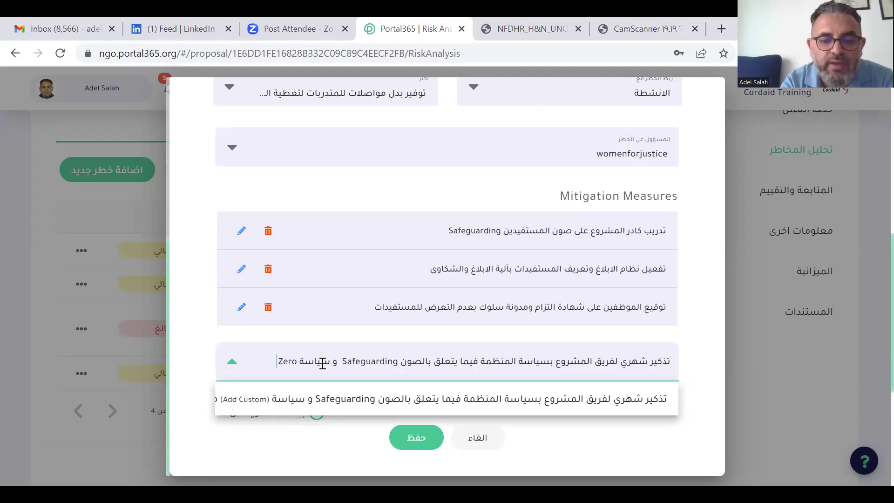
text( Tolerance)
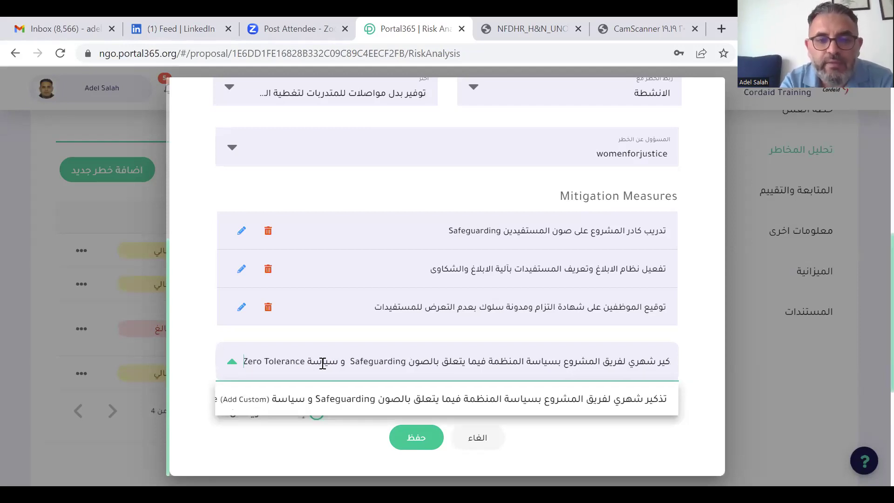
Save the safeguarding risk with its mitigation measures and dismiss the notification.
click(342, 445)
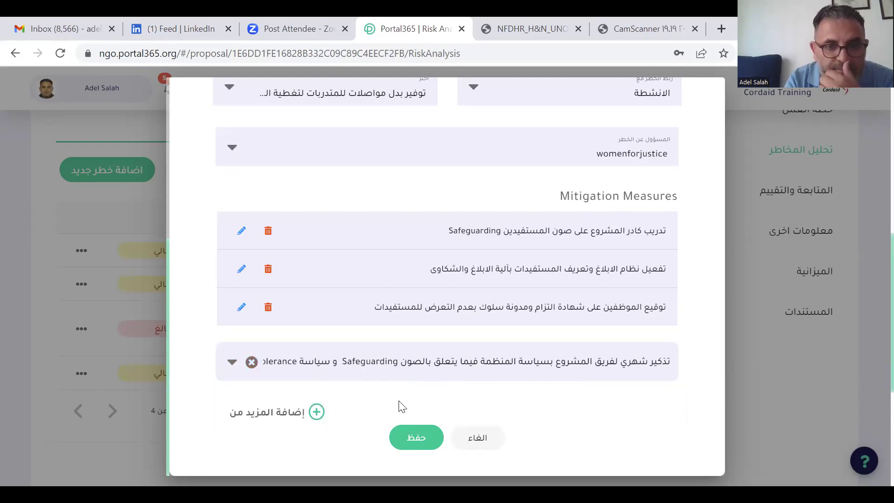
click(409, 440)
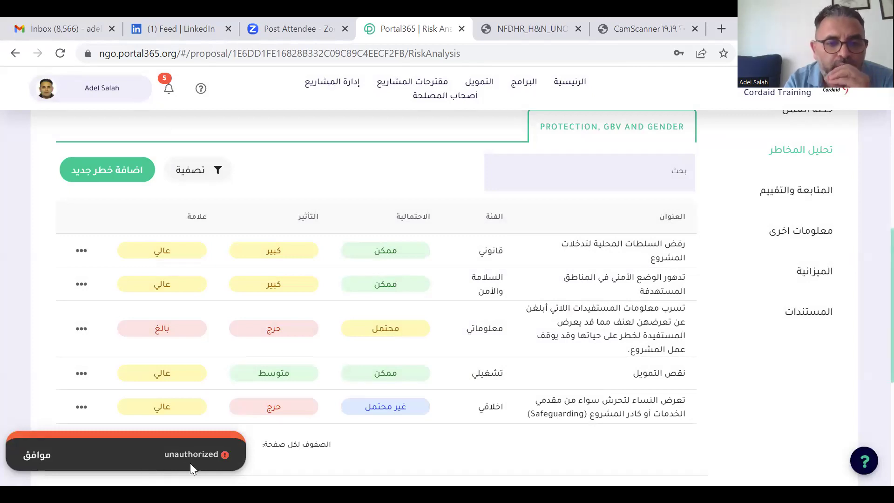
click(36, 456)
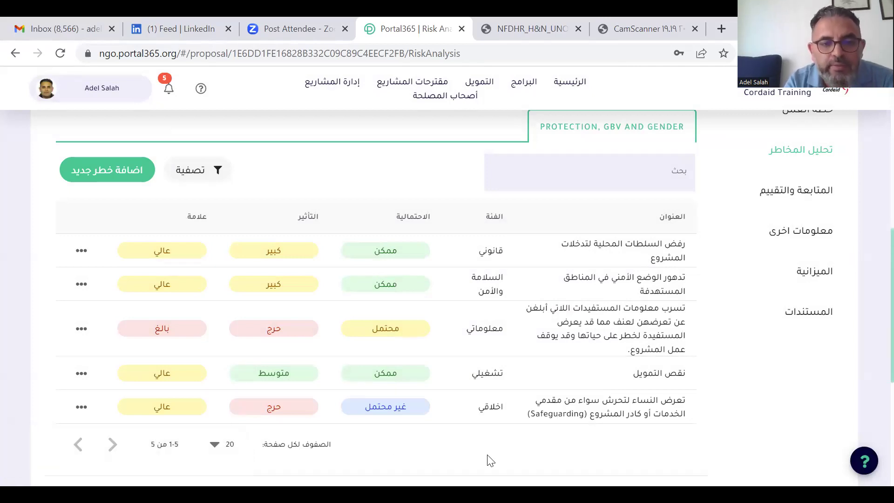
Examine the actions available for the safeguarding risk in the risk list and the risk summary above it.
scroll(491, 461, down, 2)
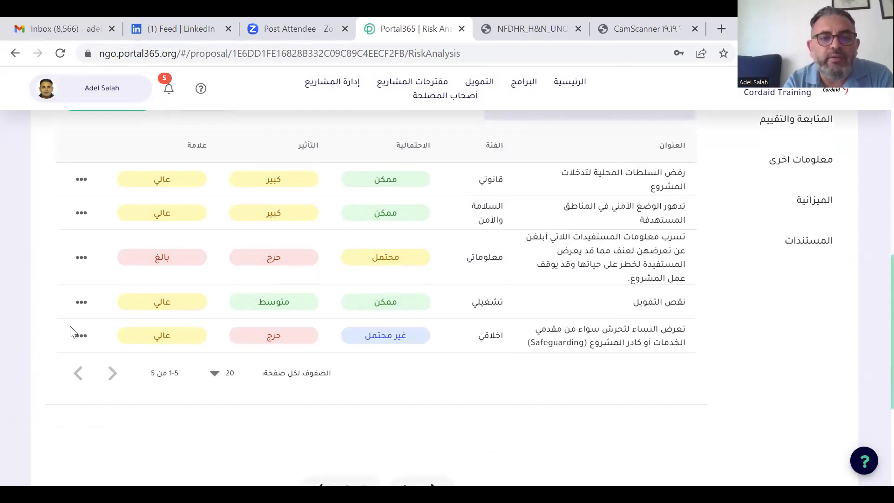
click(81, 336)
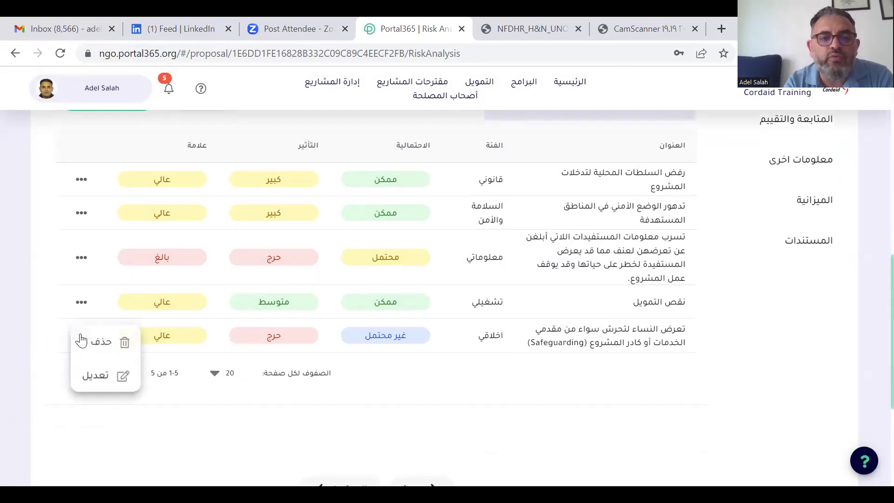
click(463, 378)
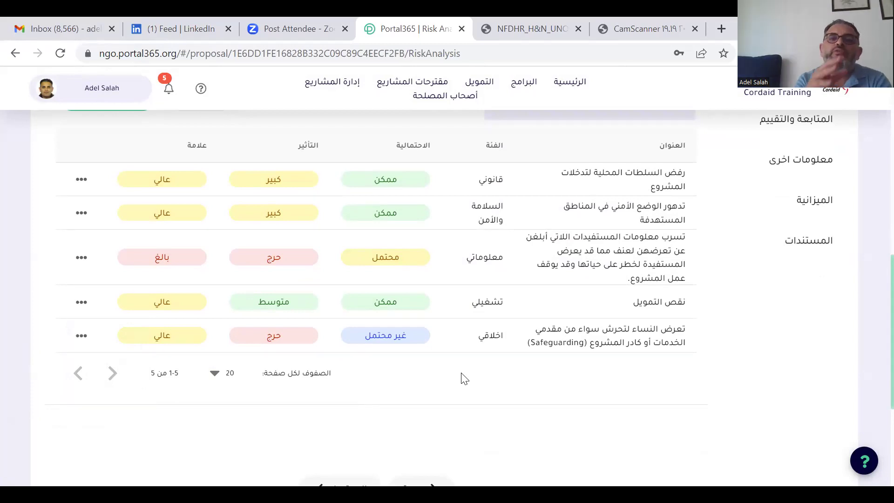
scroll(463, 377, up, 9)
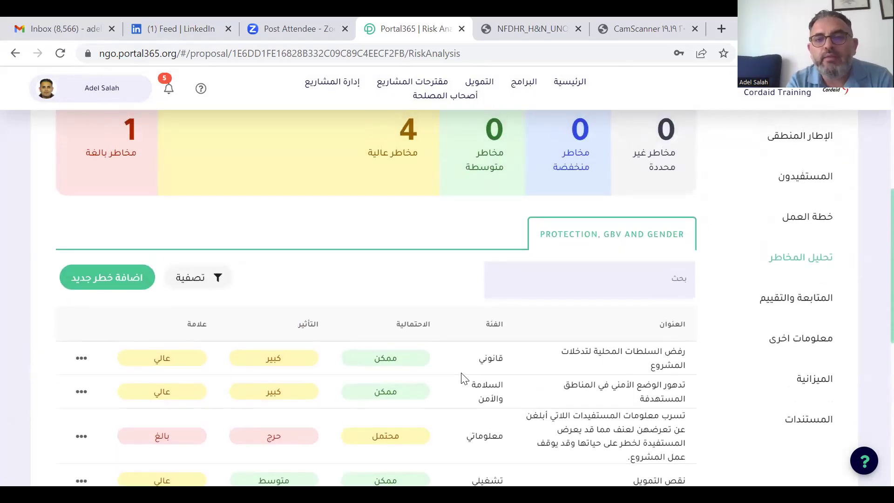
scroll(463, 375, up, 1)
scroll(488, 299, up, 2)
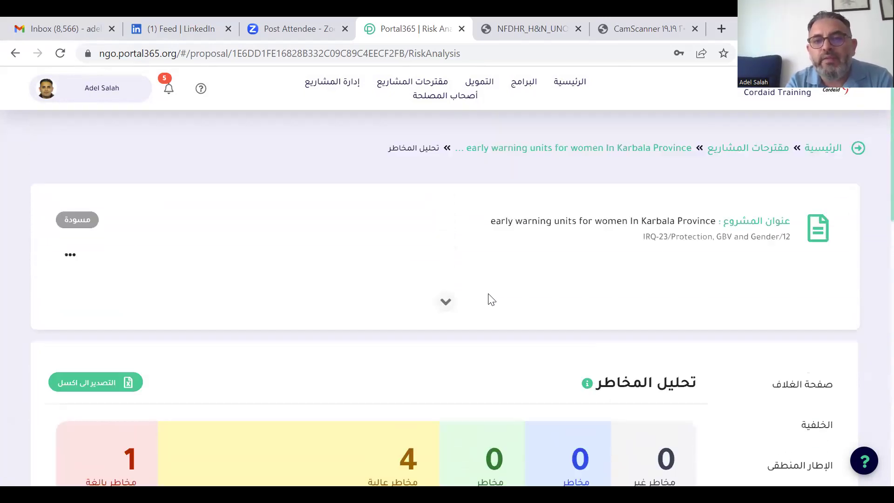
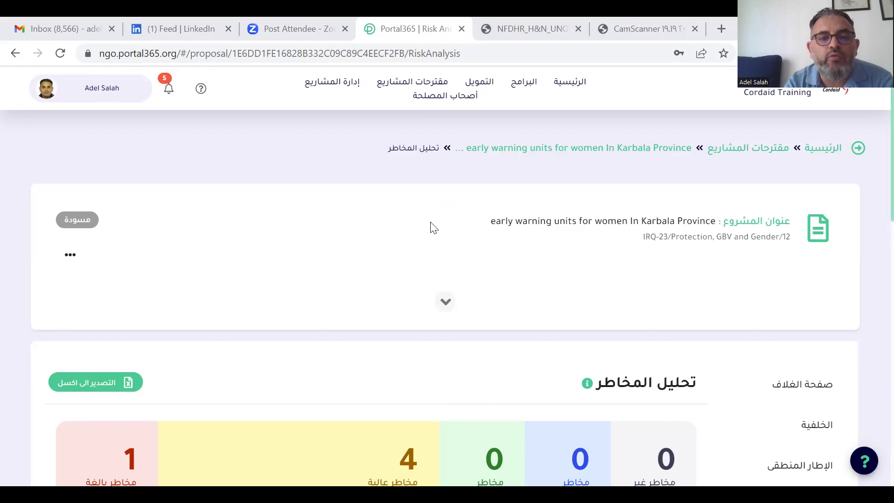
scroll(433, 229, down, 10)
scroll(433, 228, up, 2)
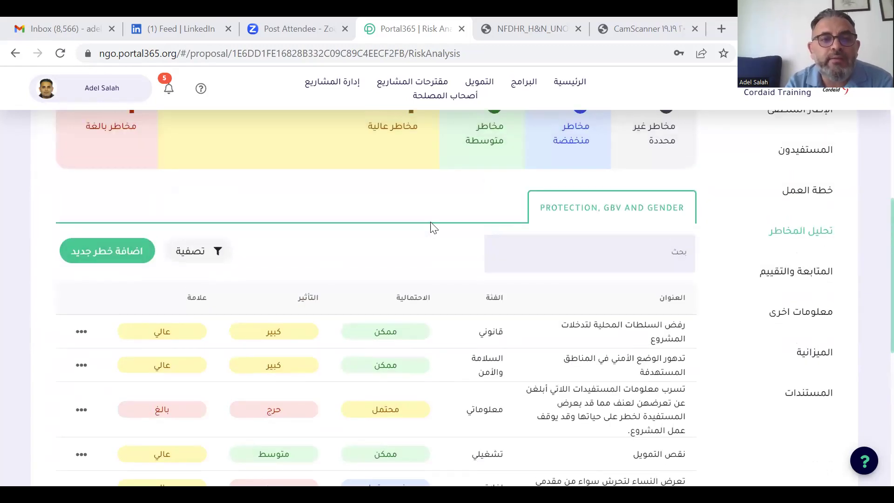
scroll(164, 289, up, 4)
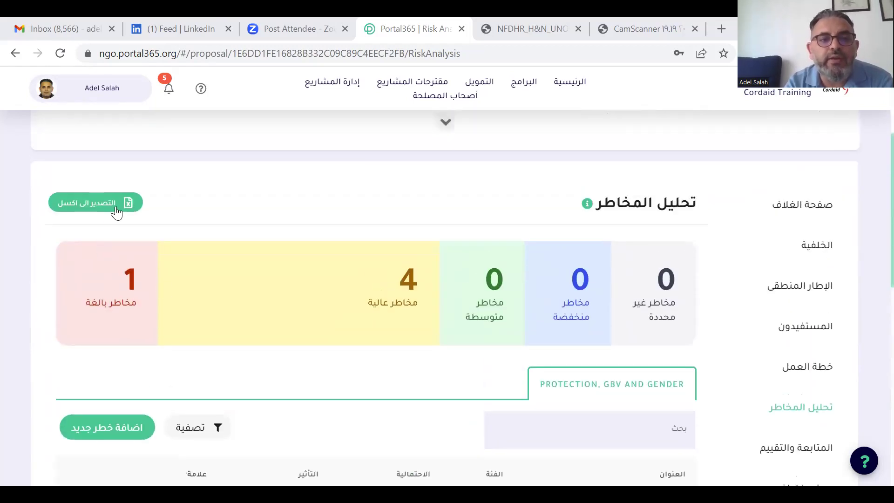
click(119, 204)
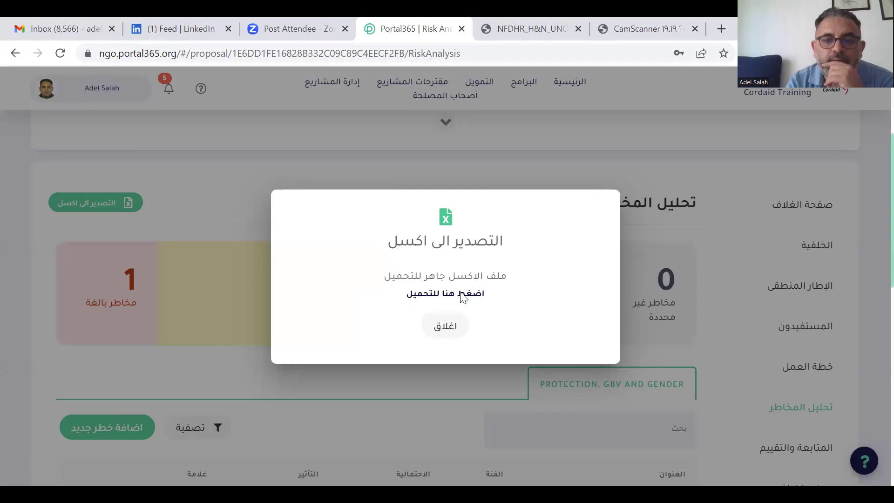
click(461, 296)
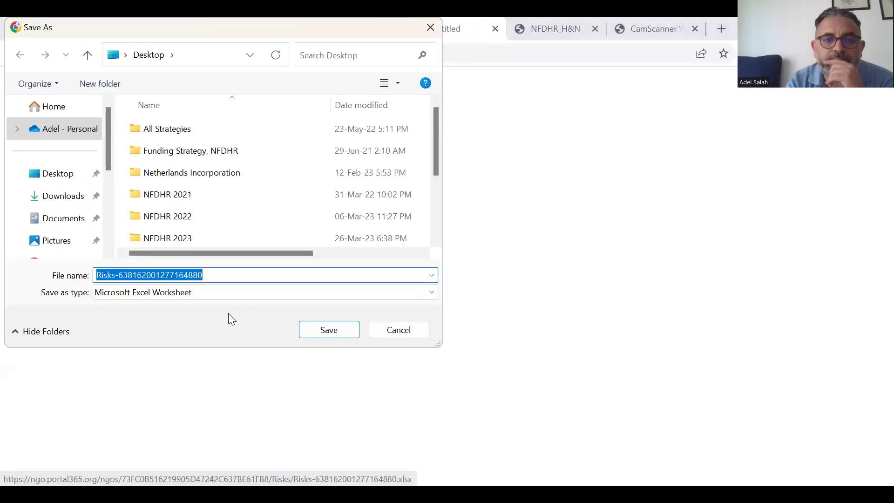
click(325, 331)
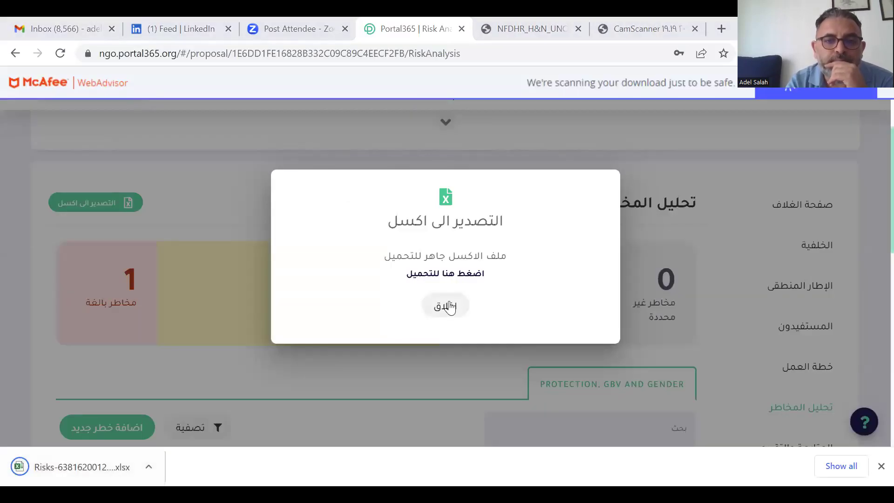
Close the Excel export notice and look over the proposal's risk summary and risk list.
click(445, 306)
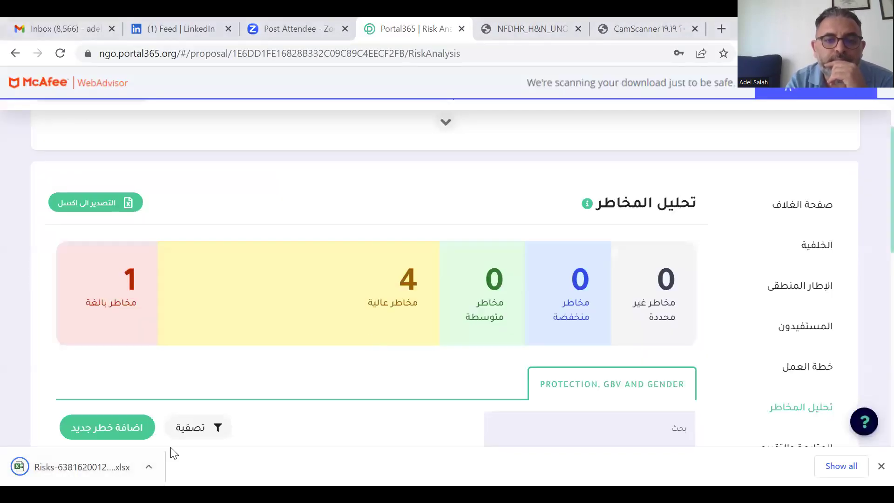
click(93, 462)
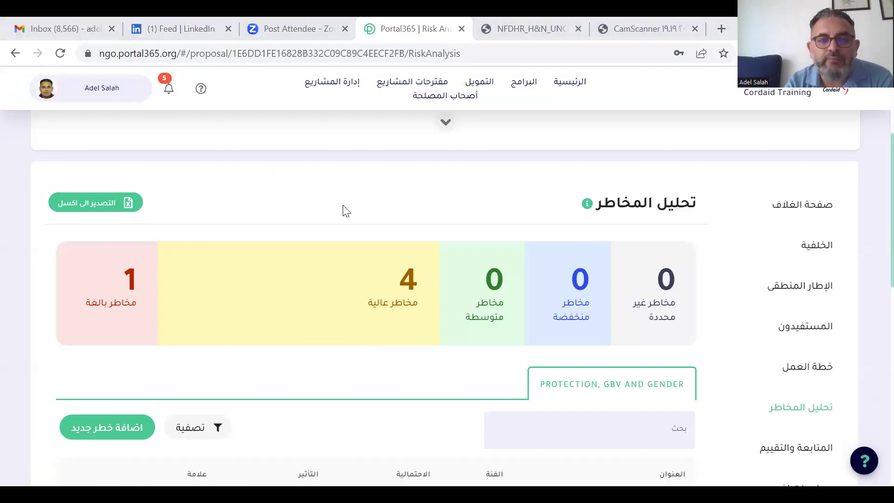
scroll(296, 406, down, 2)
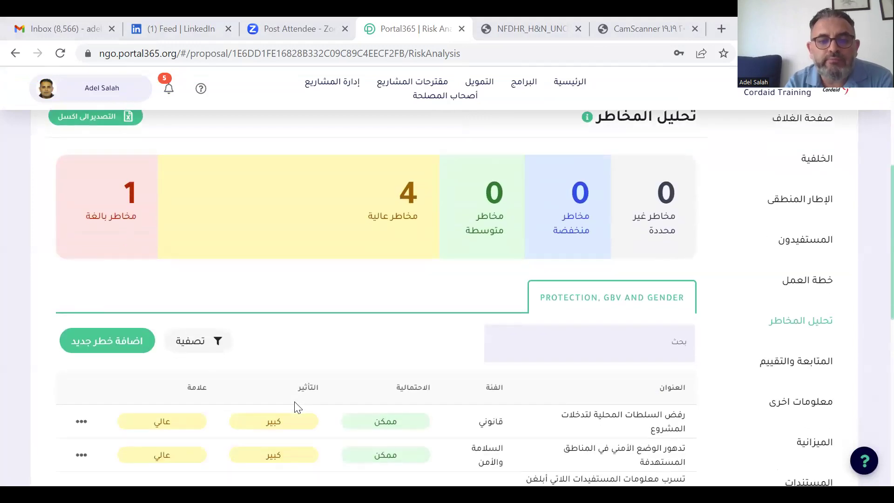
scroll(296, 406, up, 1)
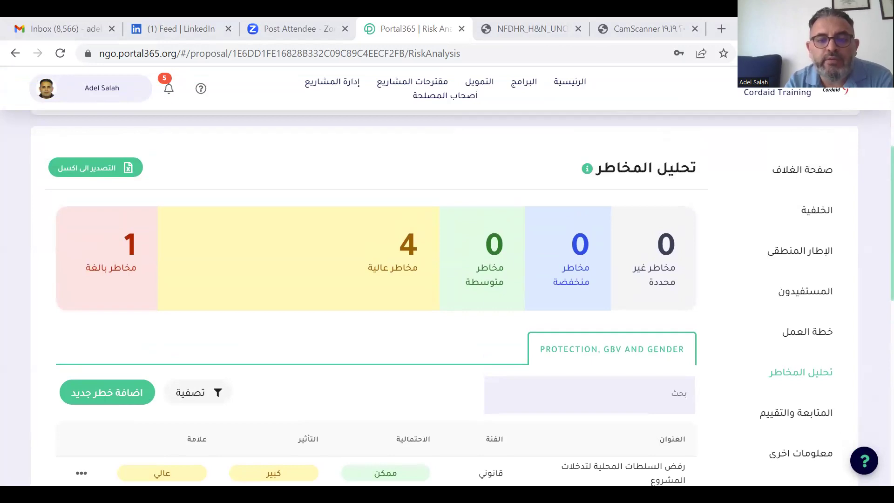
scroll(379, 393, down, 3)
scroll(494, 423, up, 7)
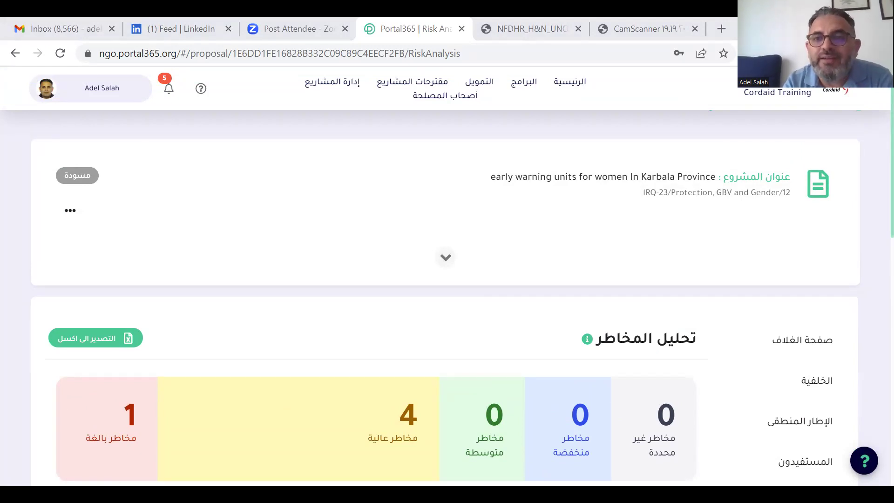
Switch to File Explorer and look in the Desktop folders NFDHR 2023 and NFDHR 2022 for the exported risk file.
key(alt+s)
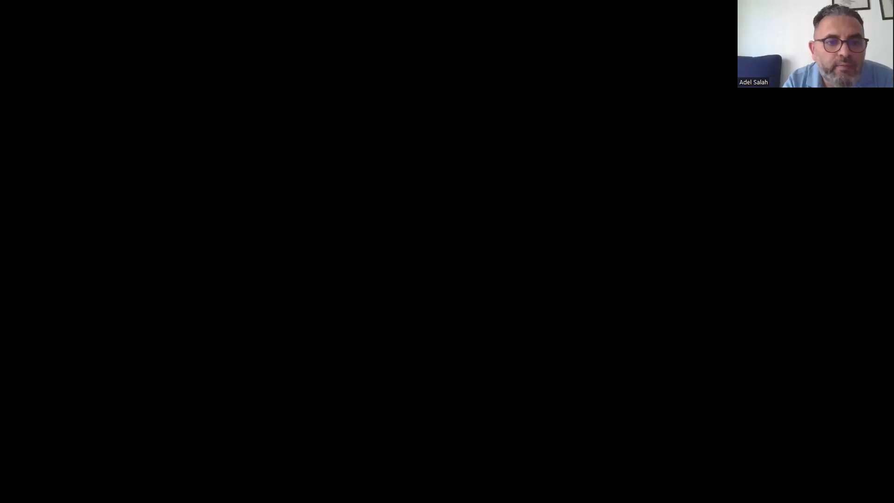
scroll(231, 310, down, 6)
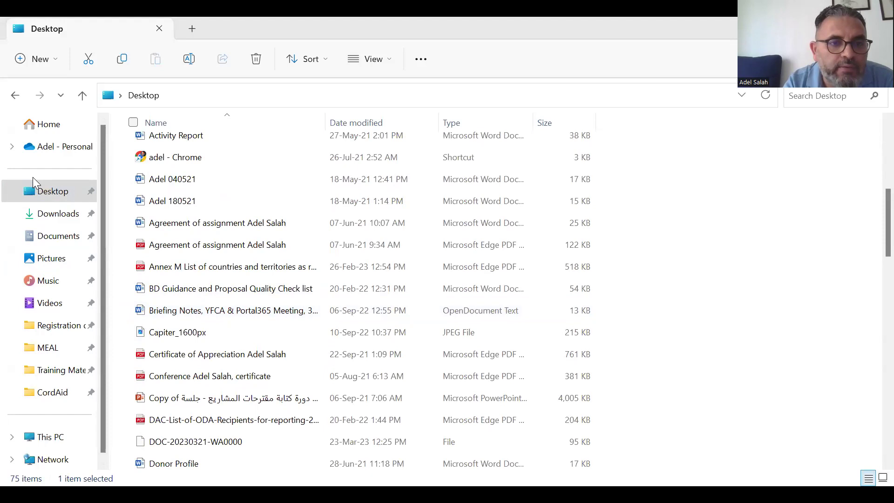
click(54, 201)
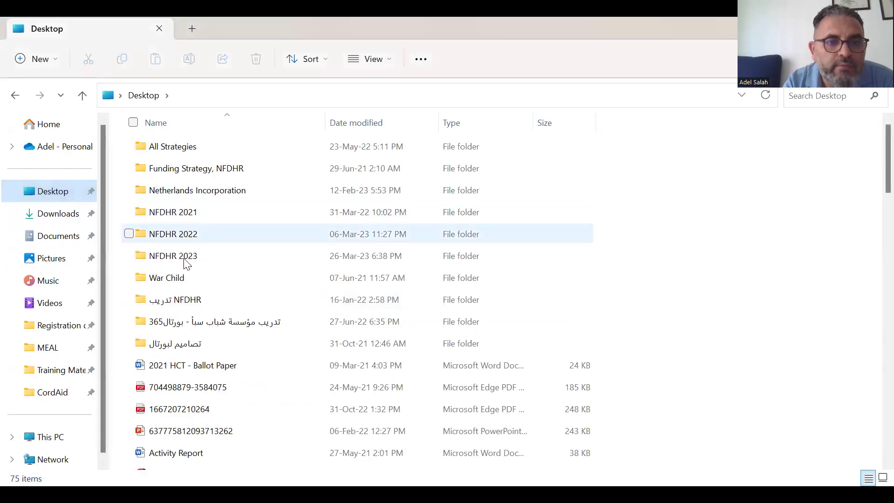
double_click(185, 258)
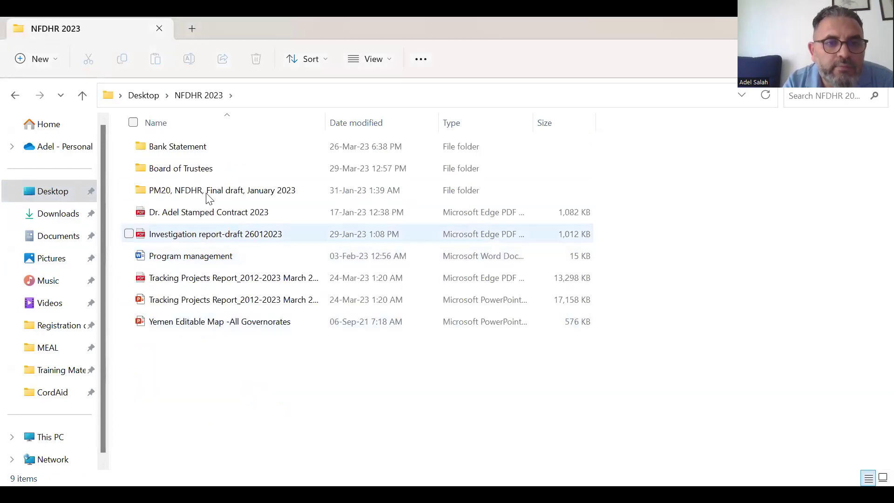
click(161, 95)
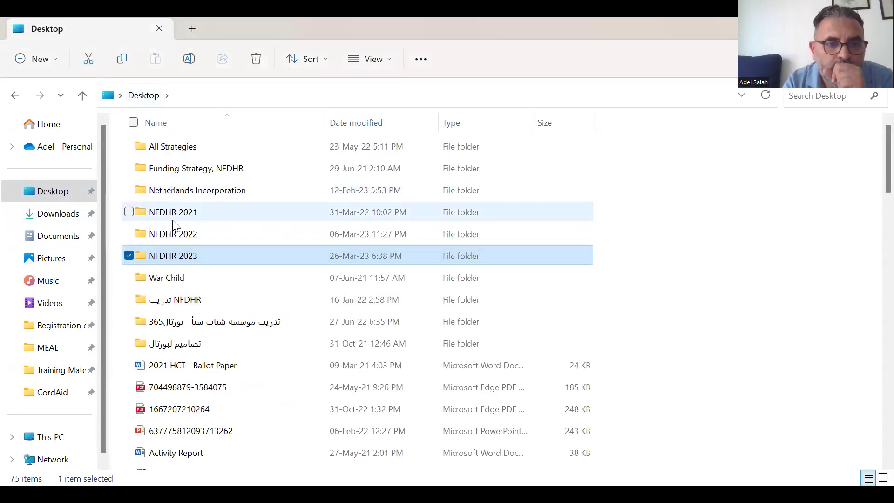
double_click(174, 235)
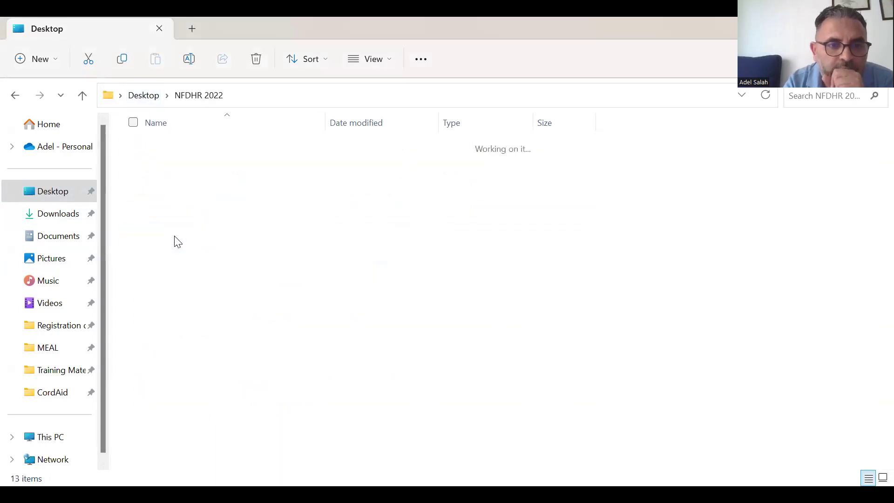
click(166, 95)
click(149, 96)
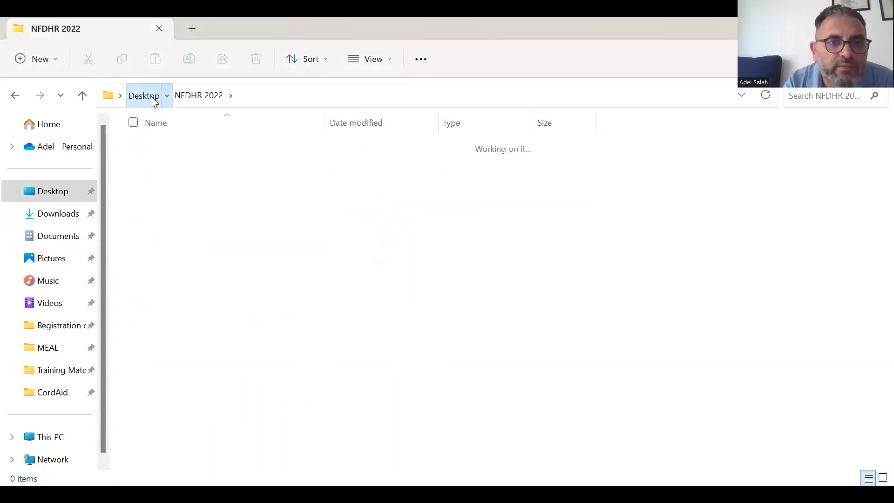
Look through the contents of the NFDHR 2021 folder for the exported risk file.
double_click(181, 214)
scroll(181, 217, down, 5)
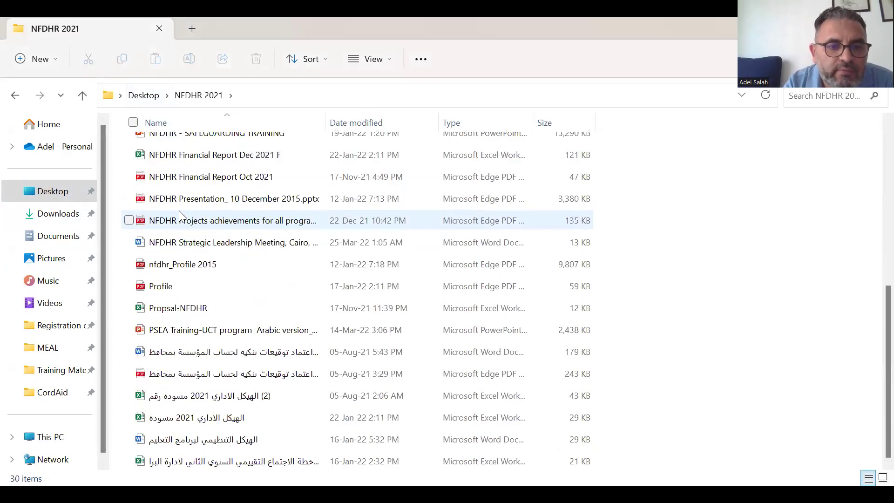
scroll(181, 216, up, 5)
scroll(180, 212, down, 3)
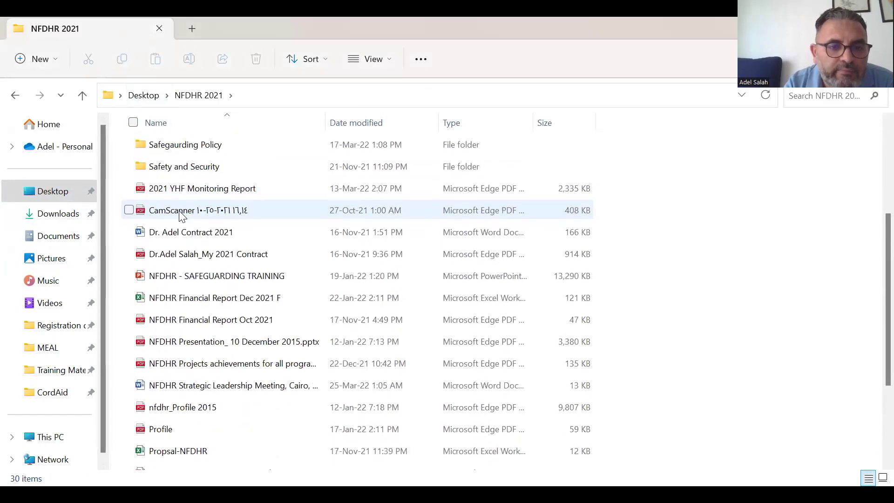
scroll(181, 216, up, 3)
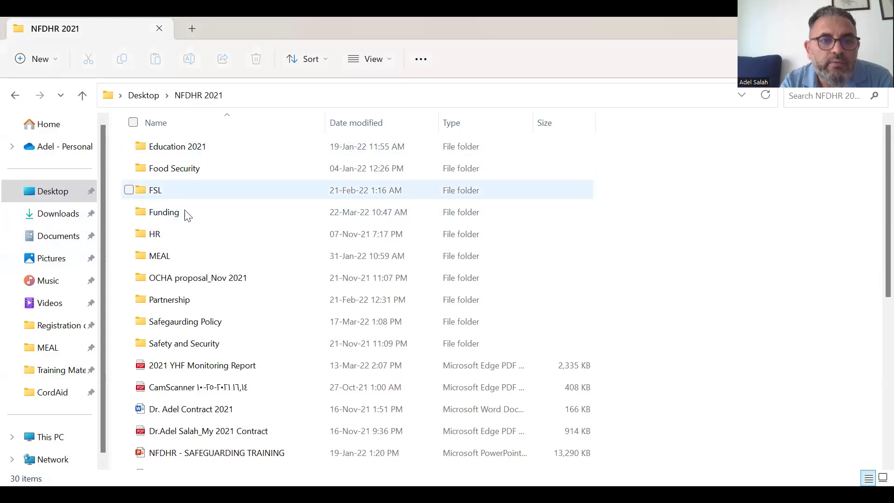
click(148, 101)
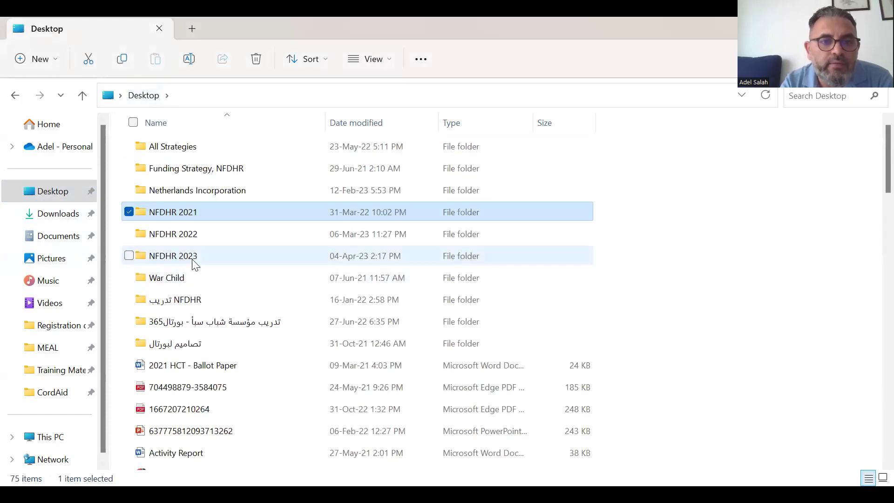
double_click(193, 257)
click(195, 281)
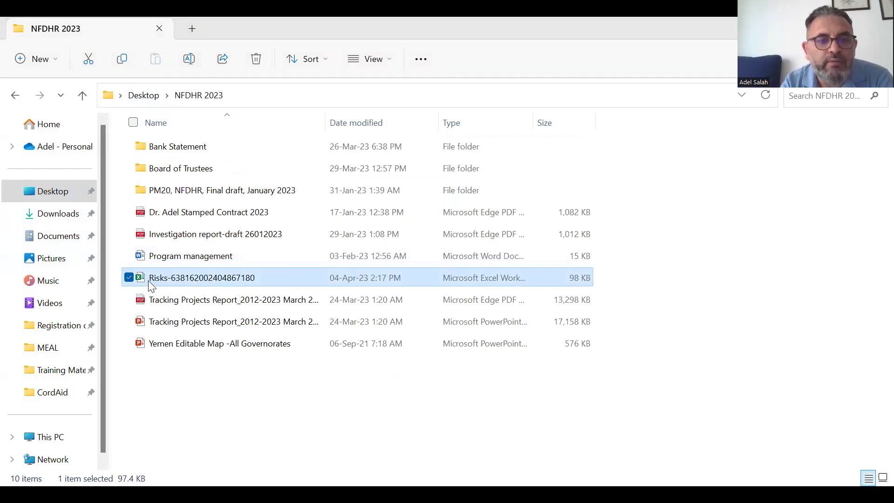
click(305, 414)
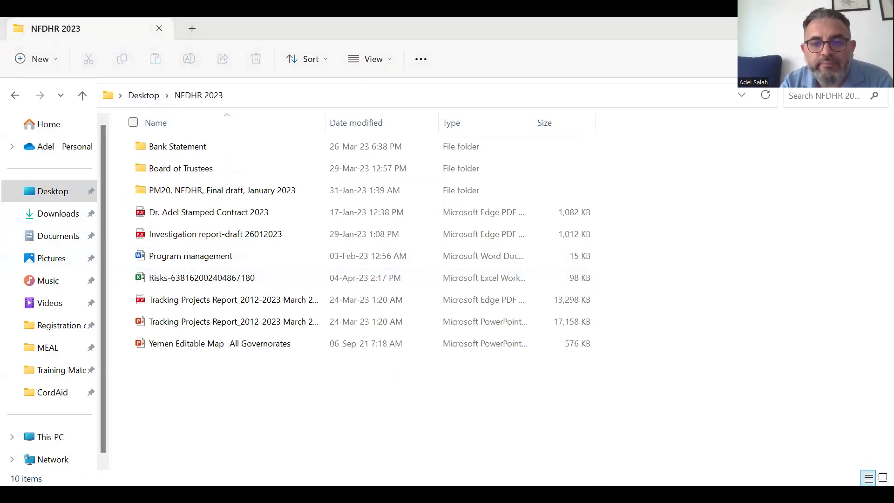
click(174, 286)
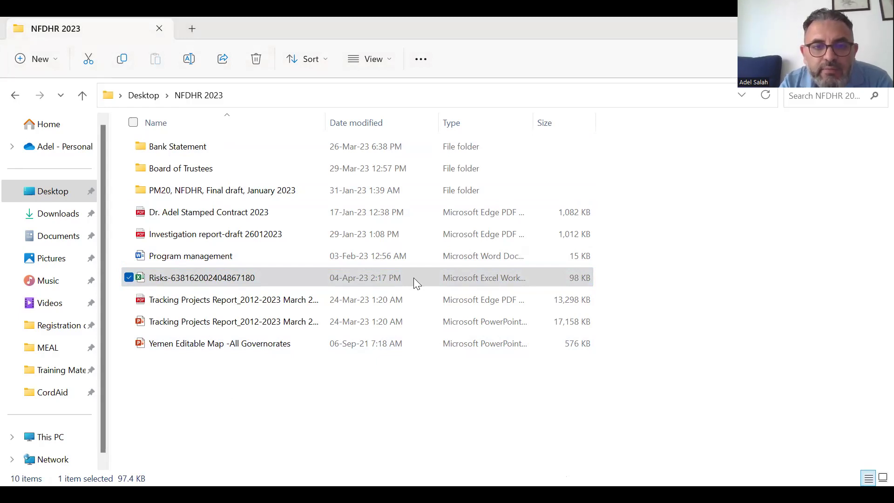
double_click(200, 278)
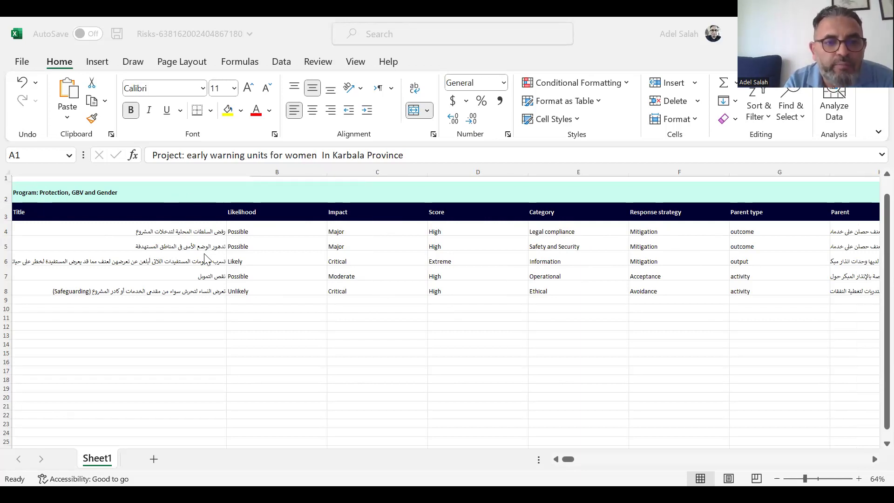
Examine the risk titles and the Likelihood, Impact, Score, Category and Response strategy columns by selecting each in turn.
drag(201, 238, 193, 297)
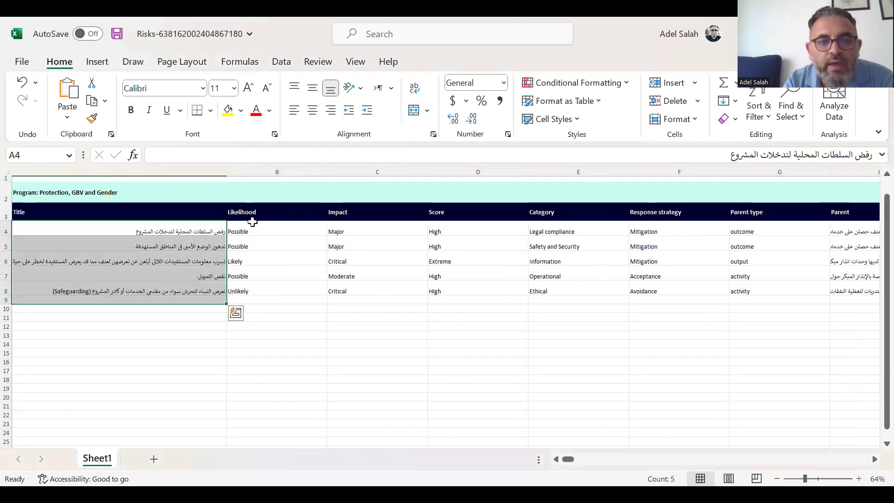
click(261, 169)
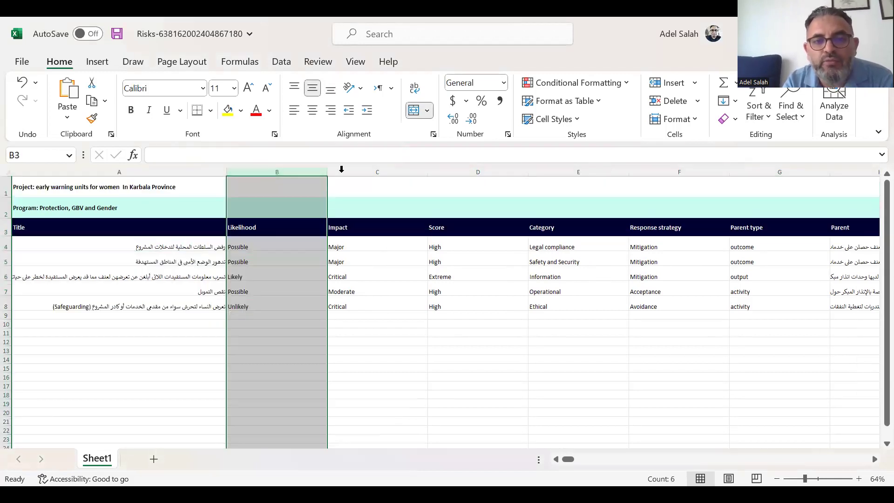
click(370, 169)
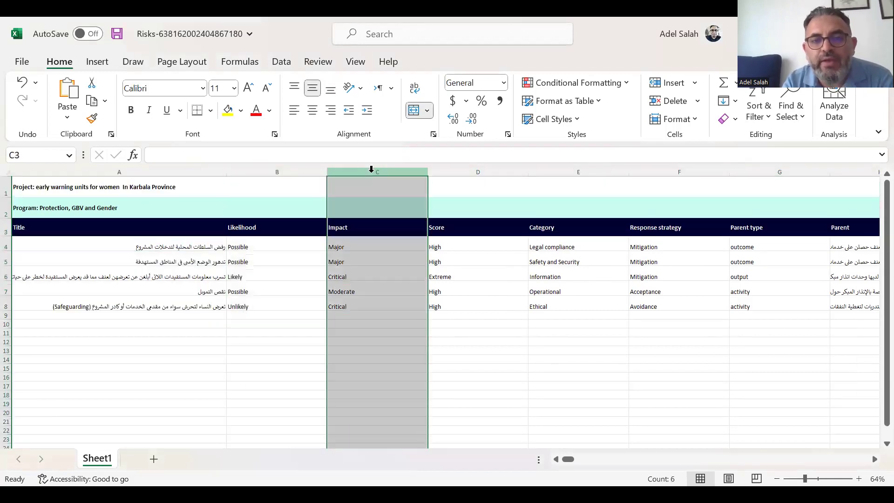
click(469, 170)
click(553, 170)
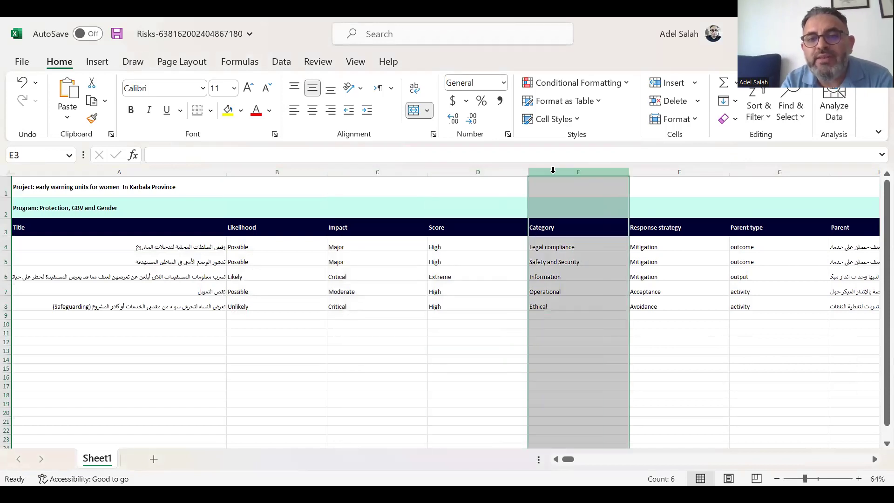
click(668, 168)
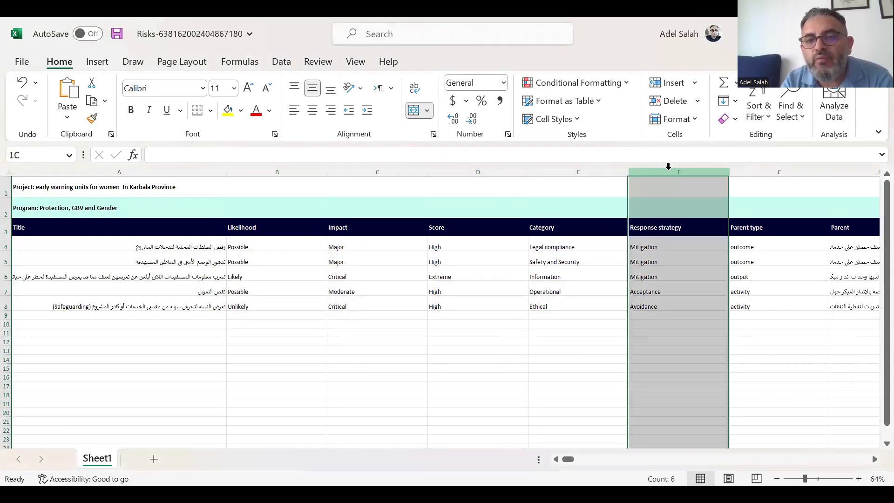
Examine the Parent type, Owner and Mitigations columns of the exported risk sheet.
scroll(669, 170, right, 3)
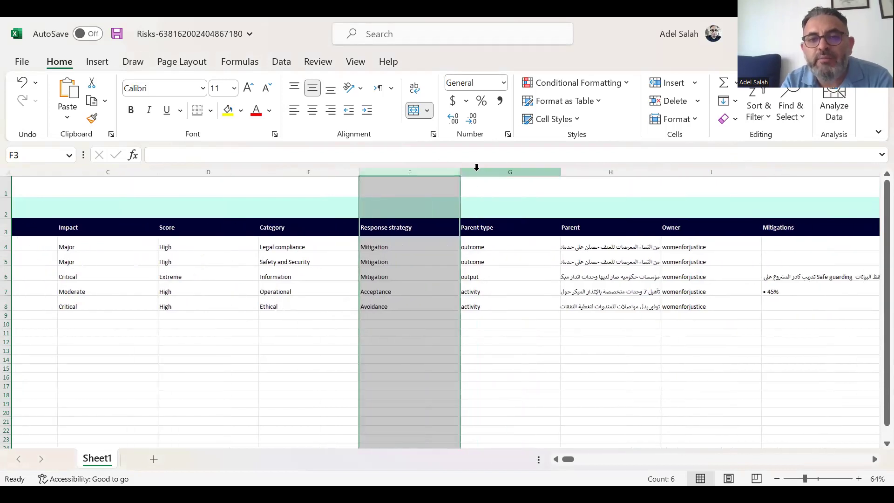
click(512, 166)
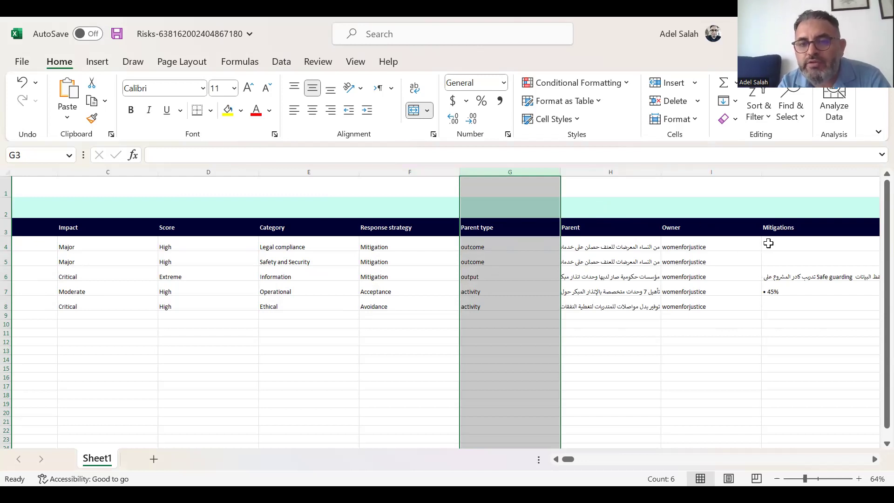
scroll(704, 251, right, 2)
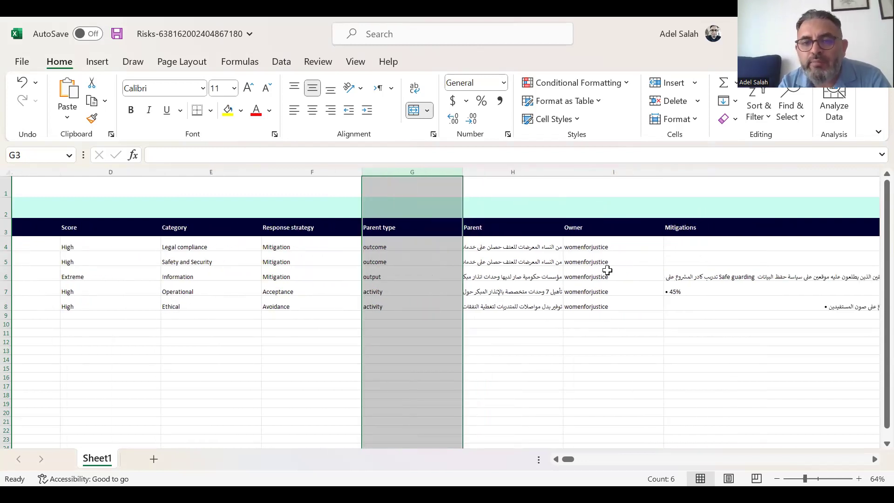
click(604, 172)
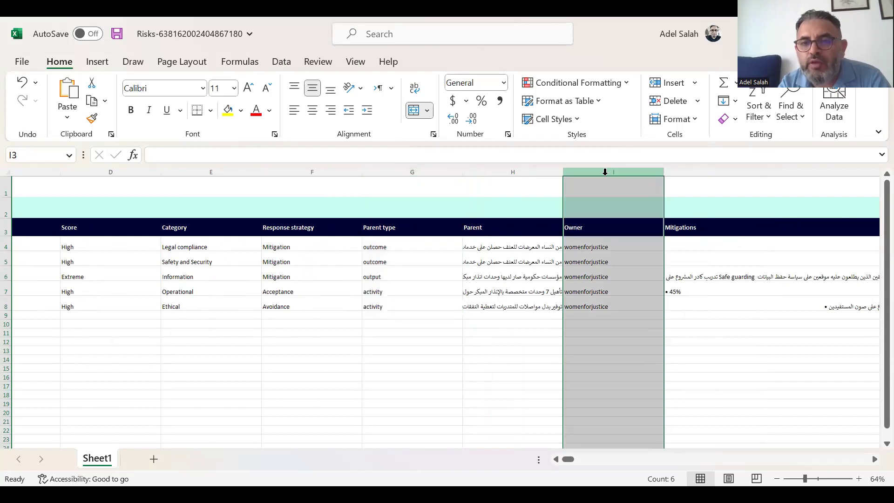
scroll(605, 172, right, 3)
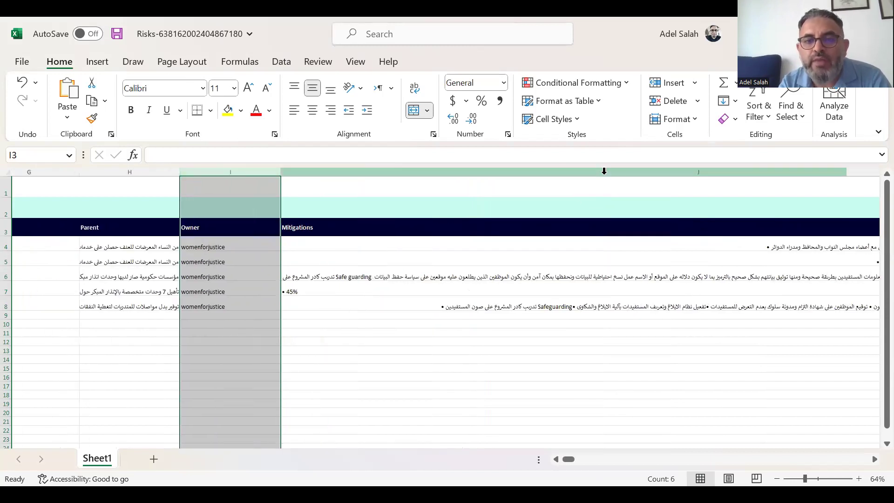
scroll(599, 247, right, 3)
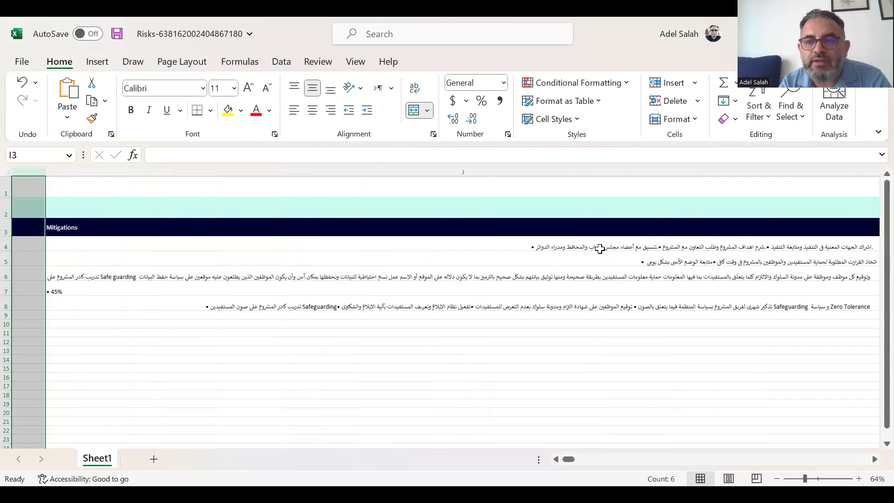
Narrow the Mitigations column and wrap the text in cells J4 to J8.
drag(580, 172, 210, 172)
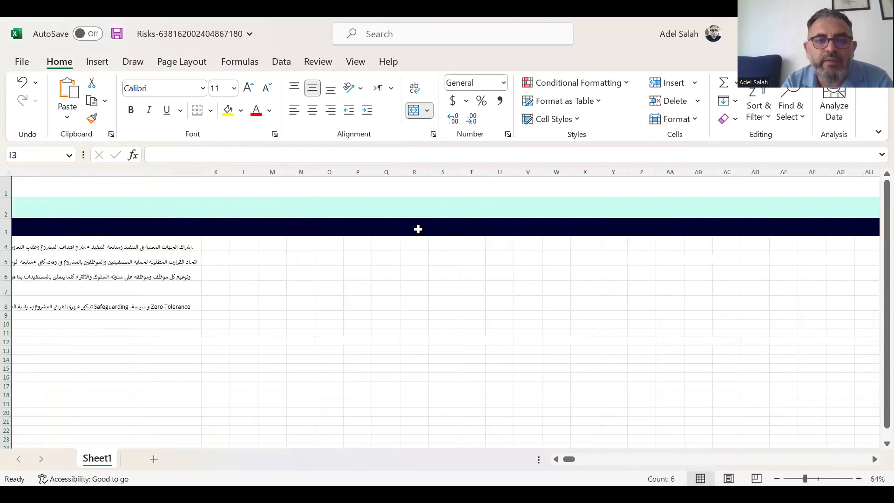
scroll(417, 228, left, 2)
drag(549, 245, 535, 303)
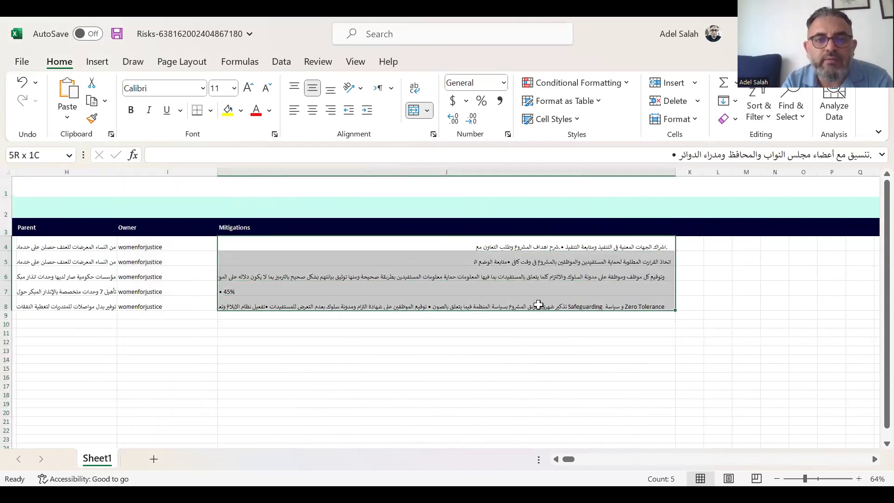
click(414, 92)
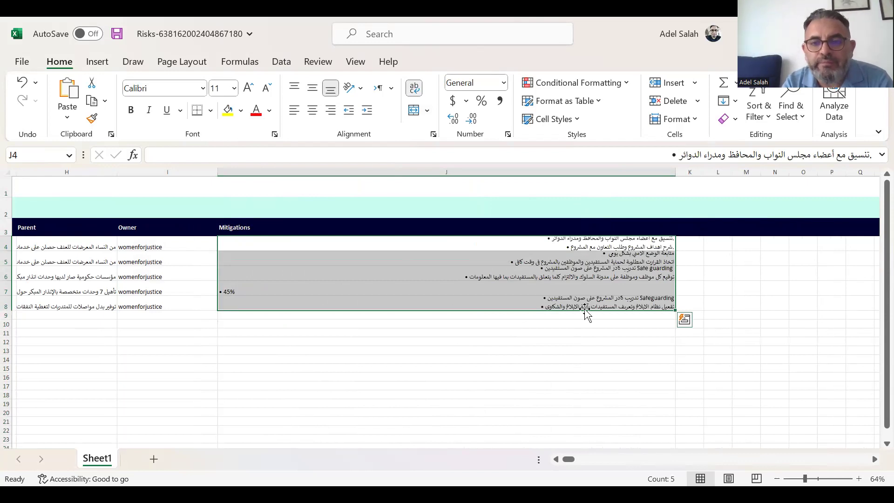
click(581, 341)
scroll(459, 292, left, 5)
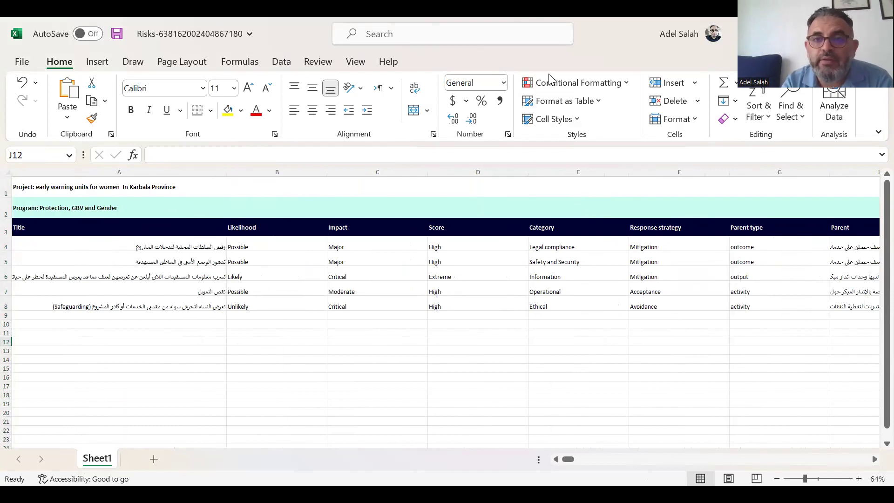
key(alt+s)
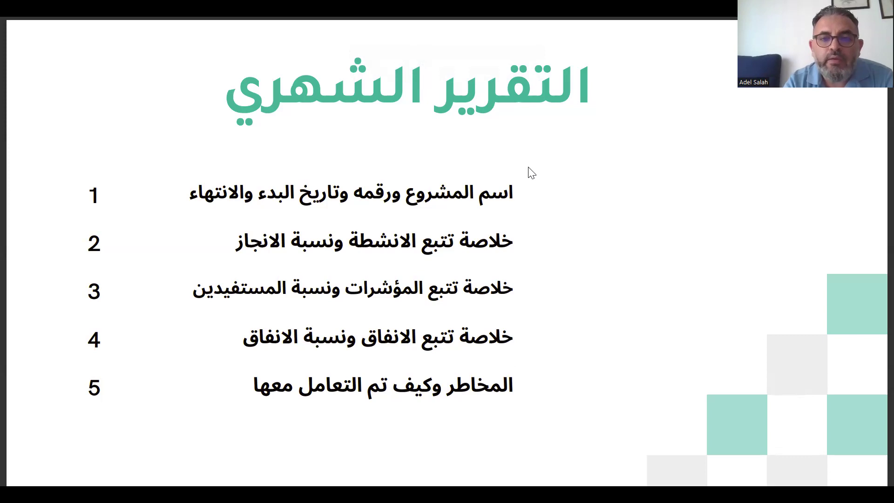
key(Right)
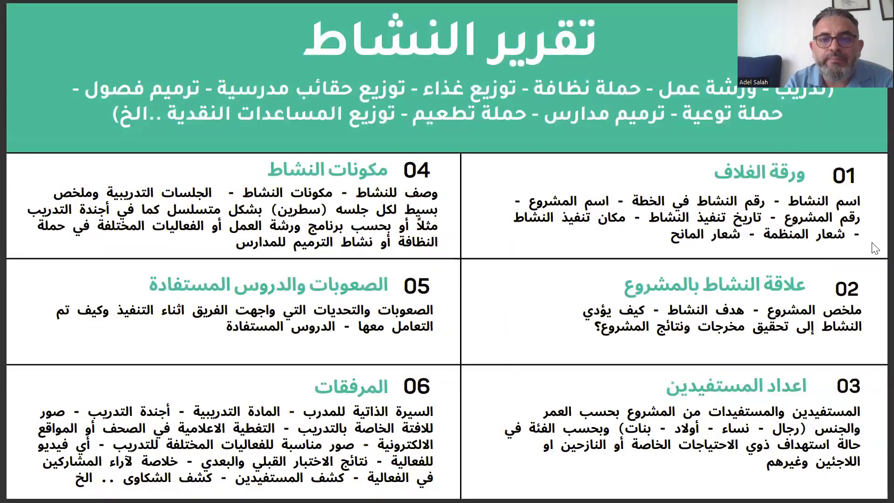